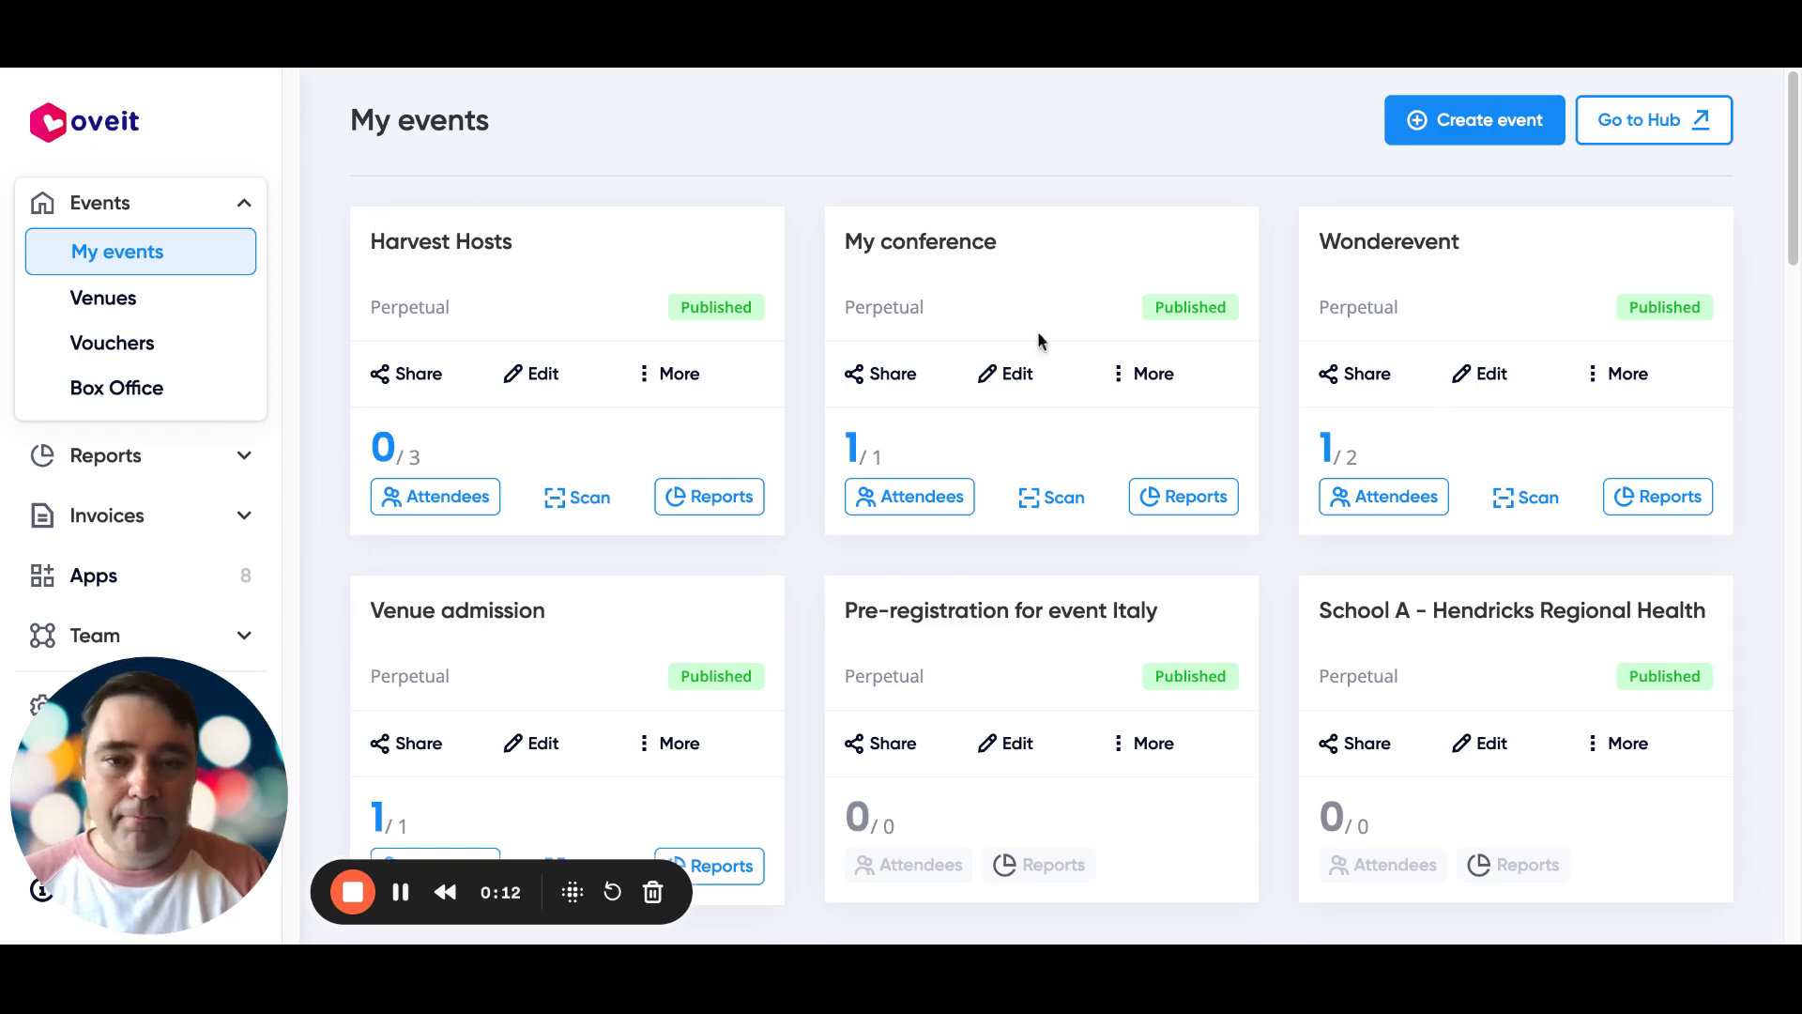
Start creating a new event and name it "My demo event"
scroll(1023, 497, down, 6)
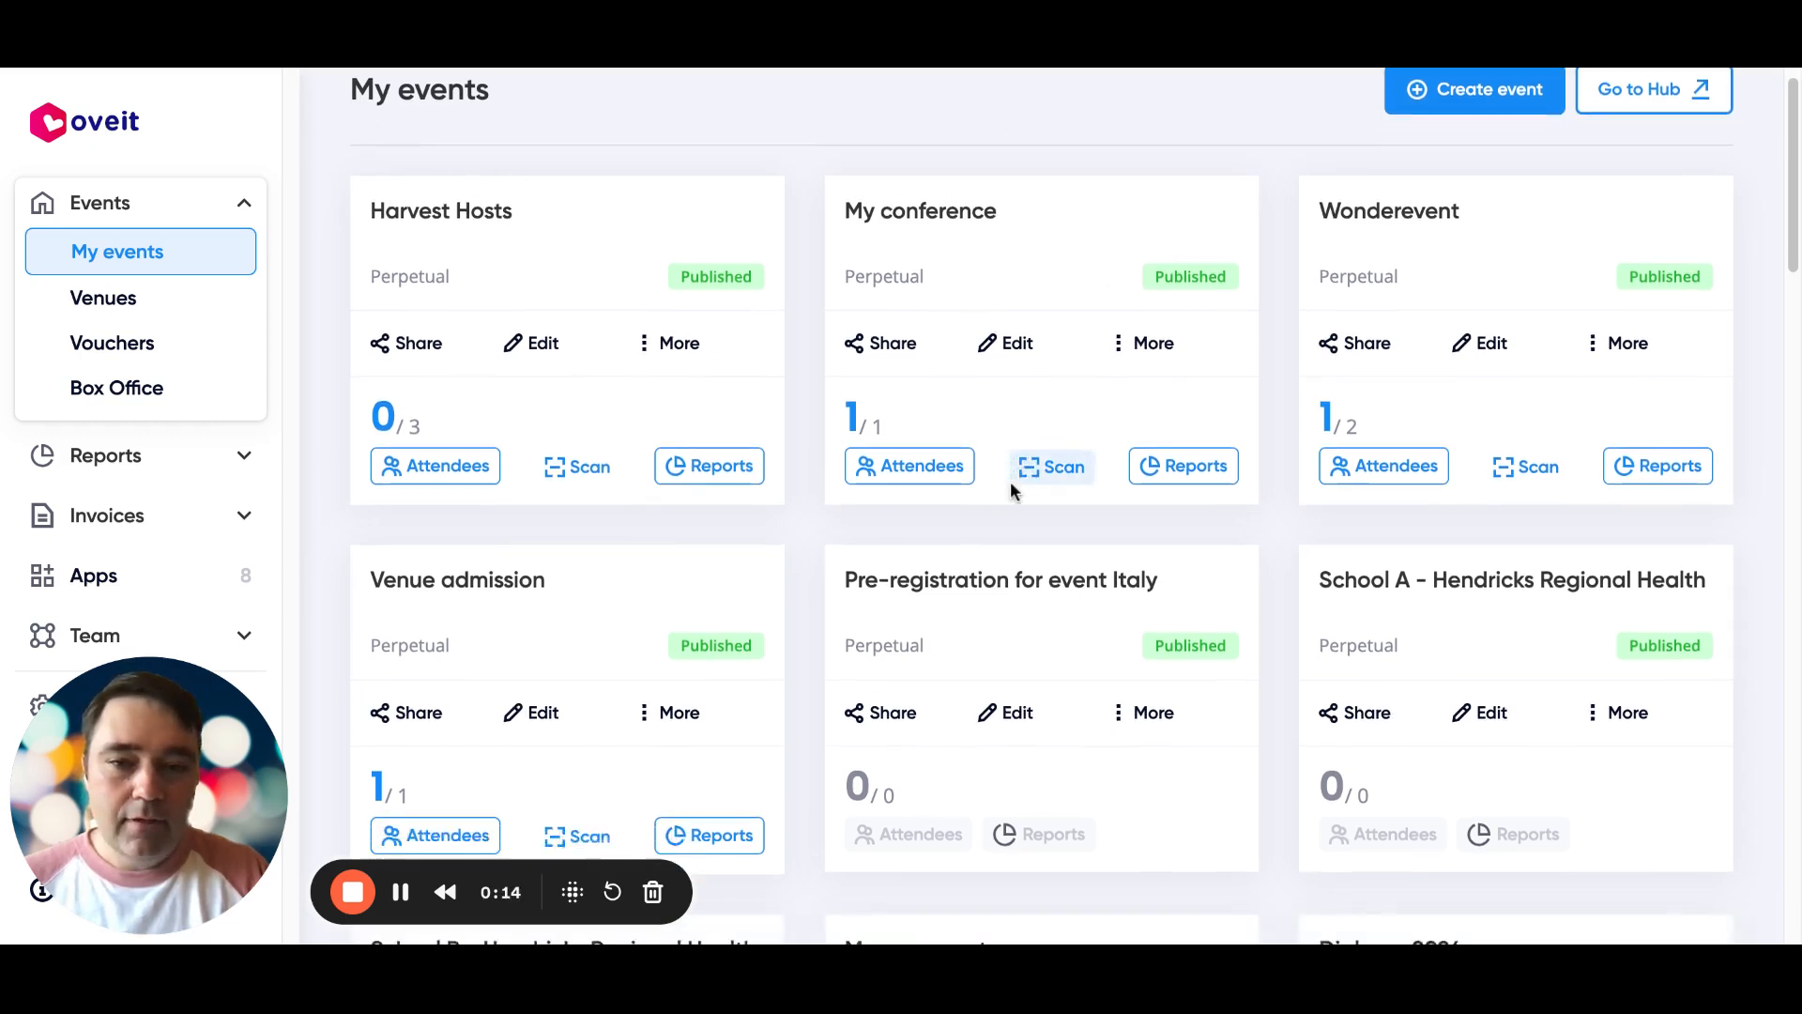
scroll(1004, 488, down, 4)
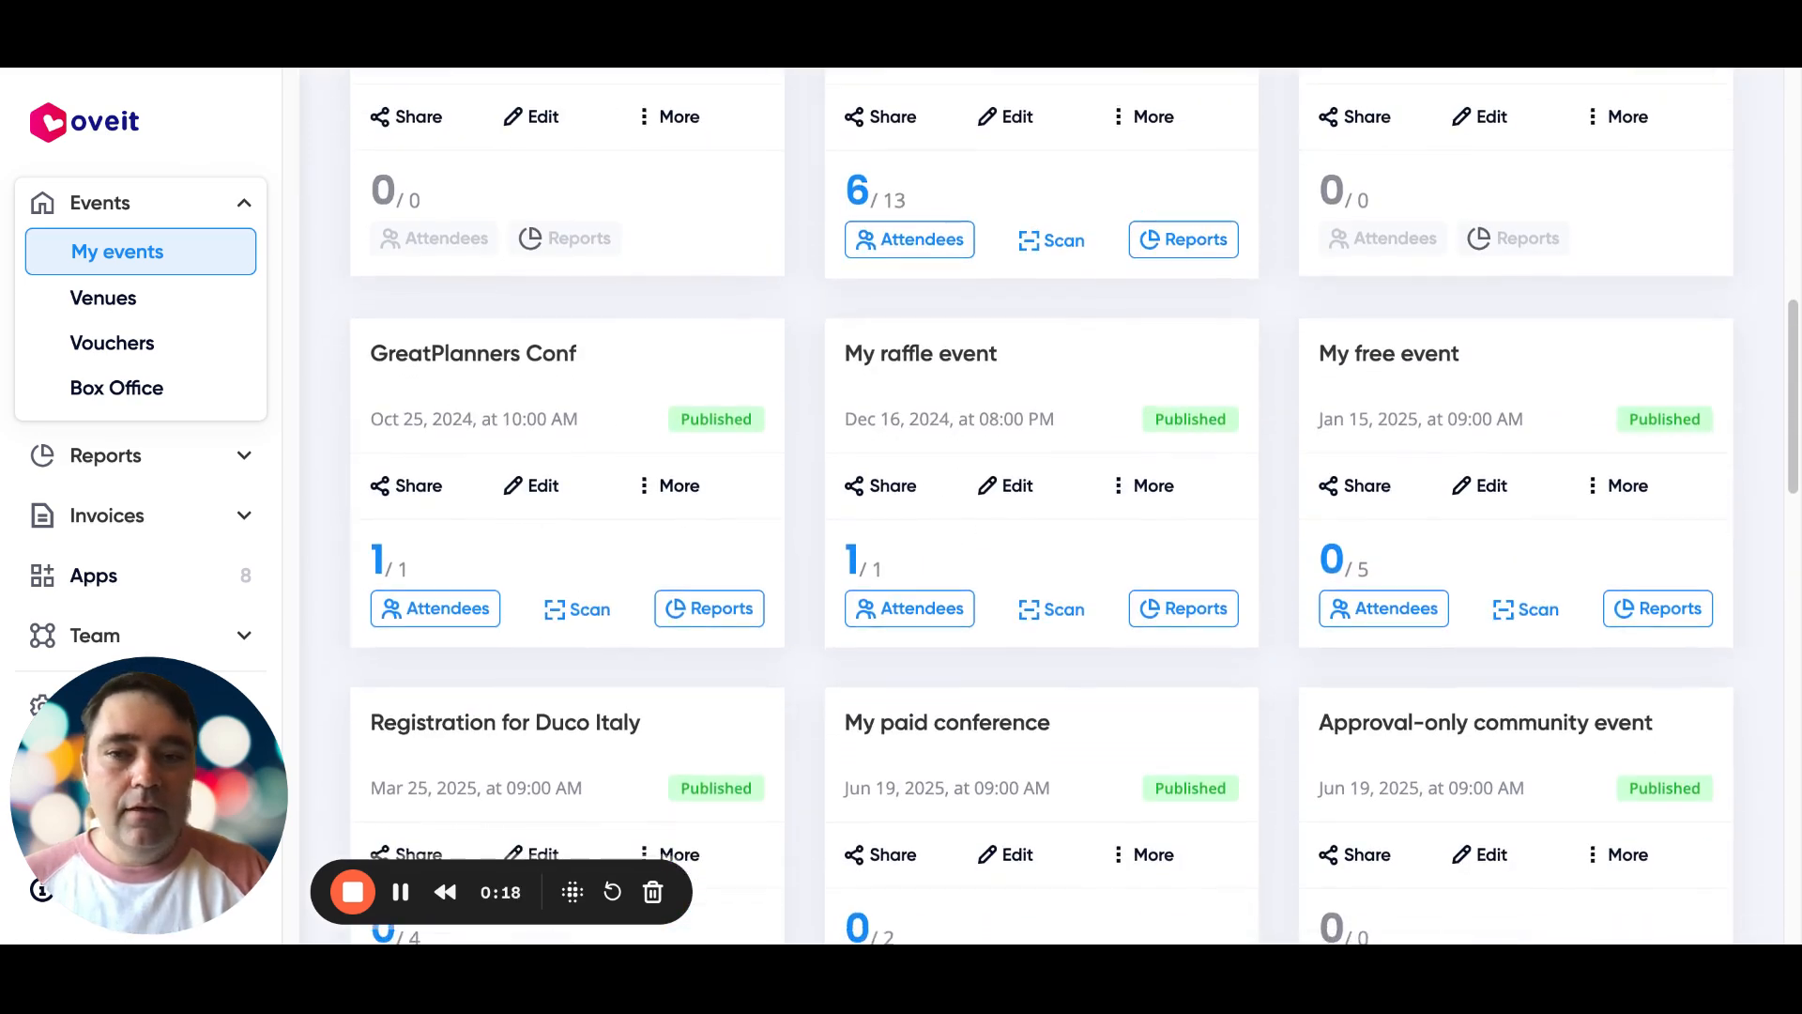
scroll(1023, 498, up, 11)
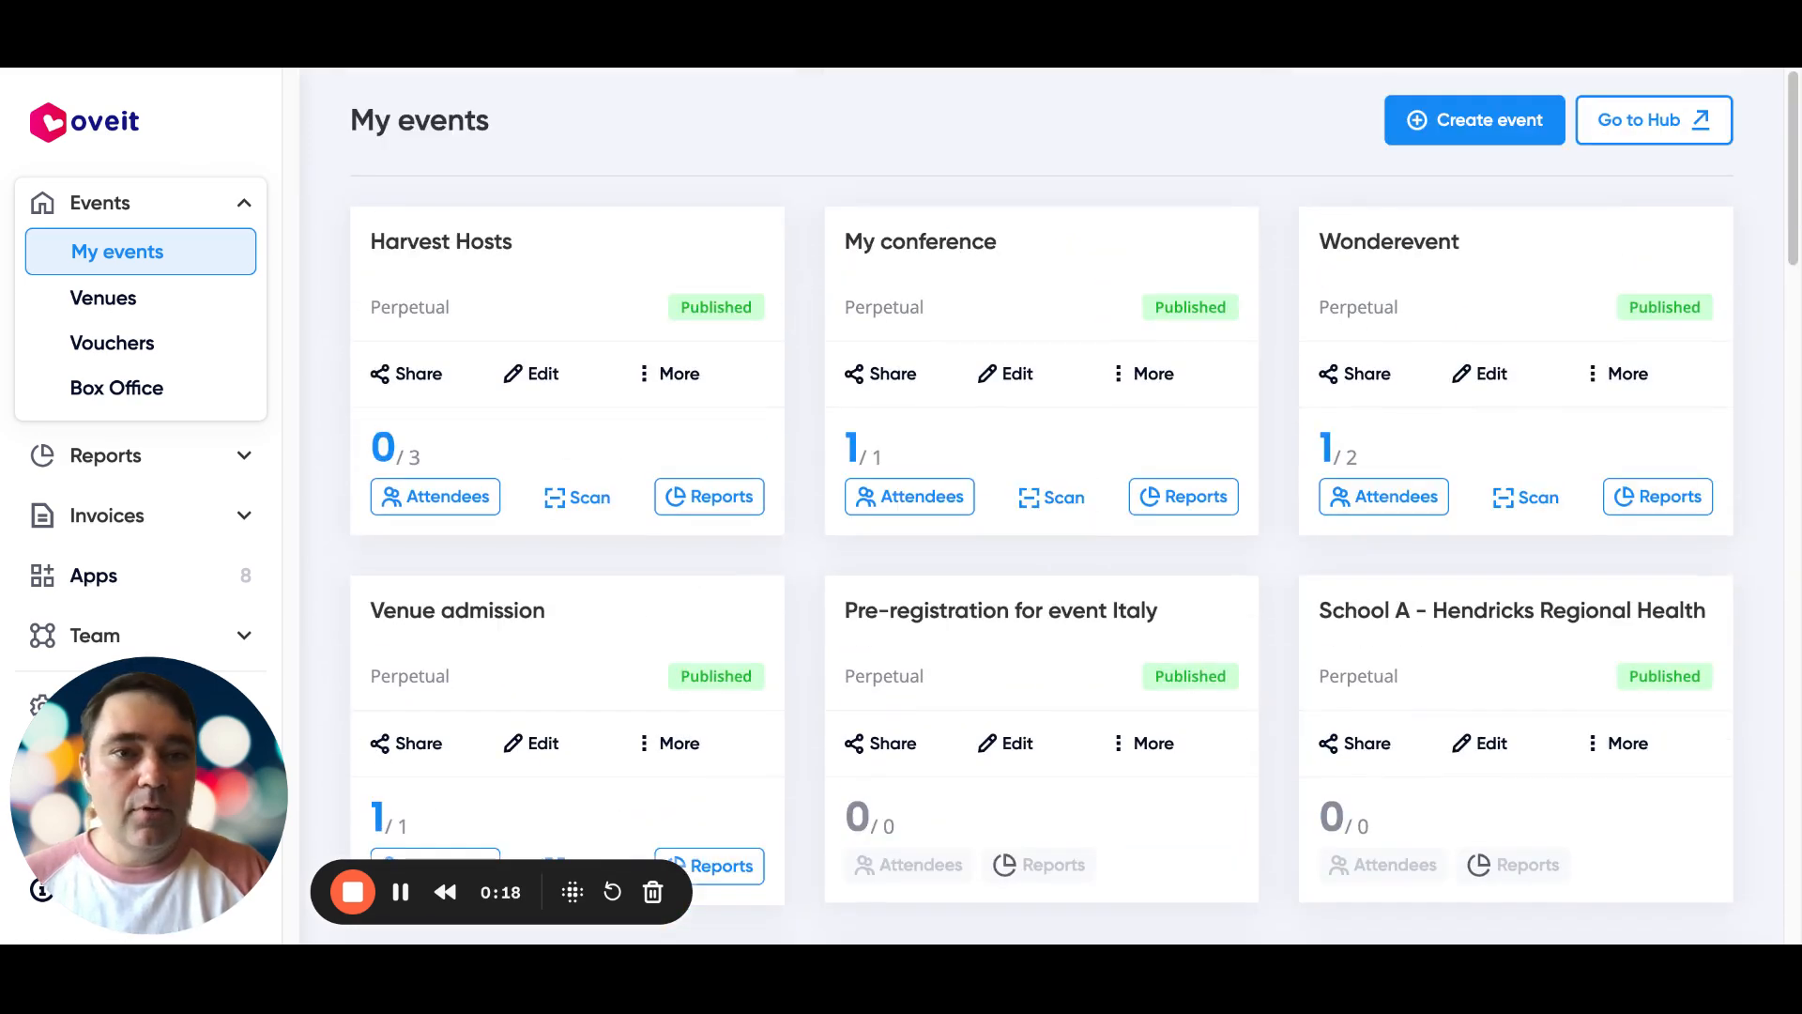
click(1450, 126)
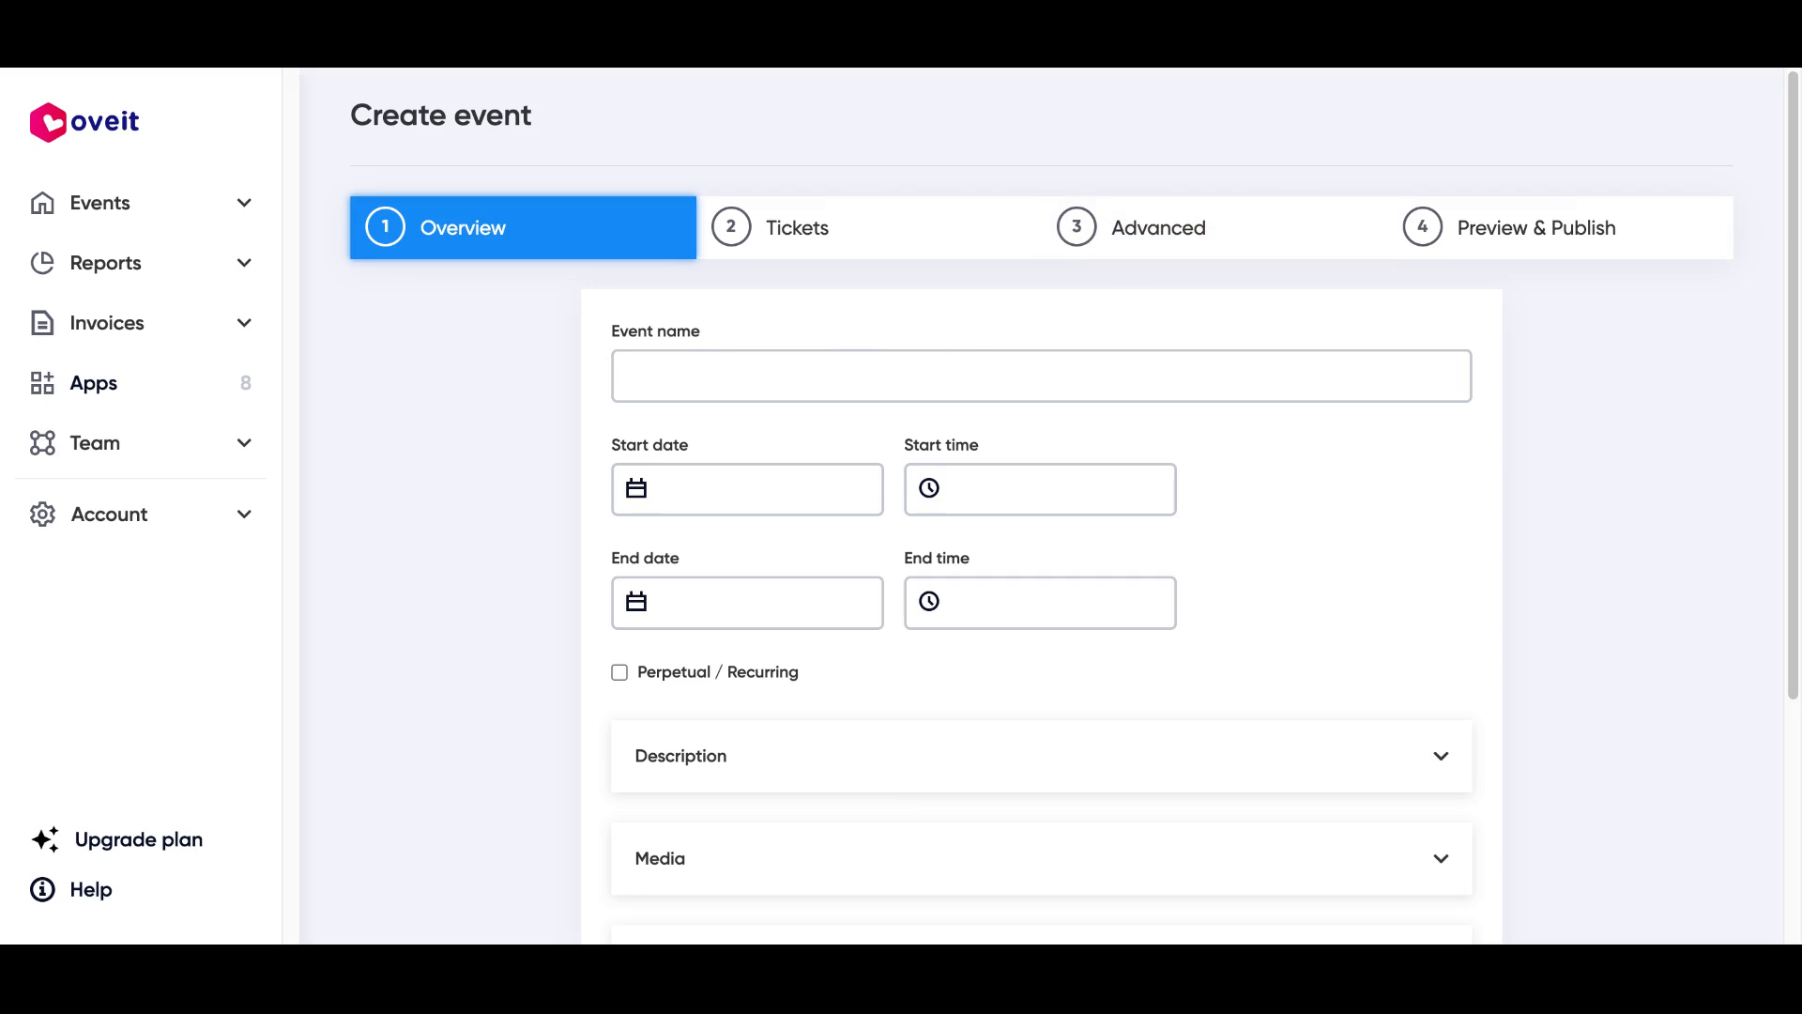
text(My demo event)
Set the event's start date to 2024-09-25 and its start time to 09:00
click(728, 488)
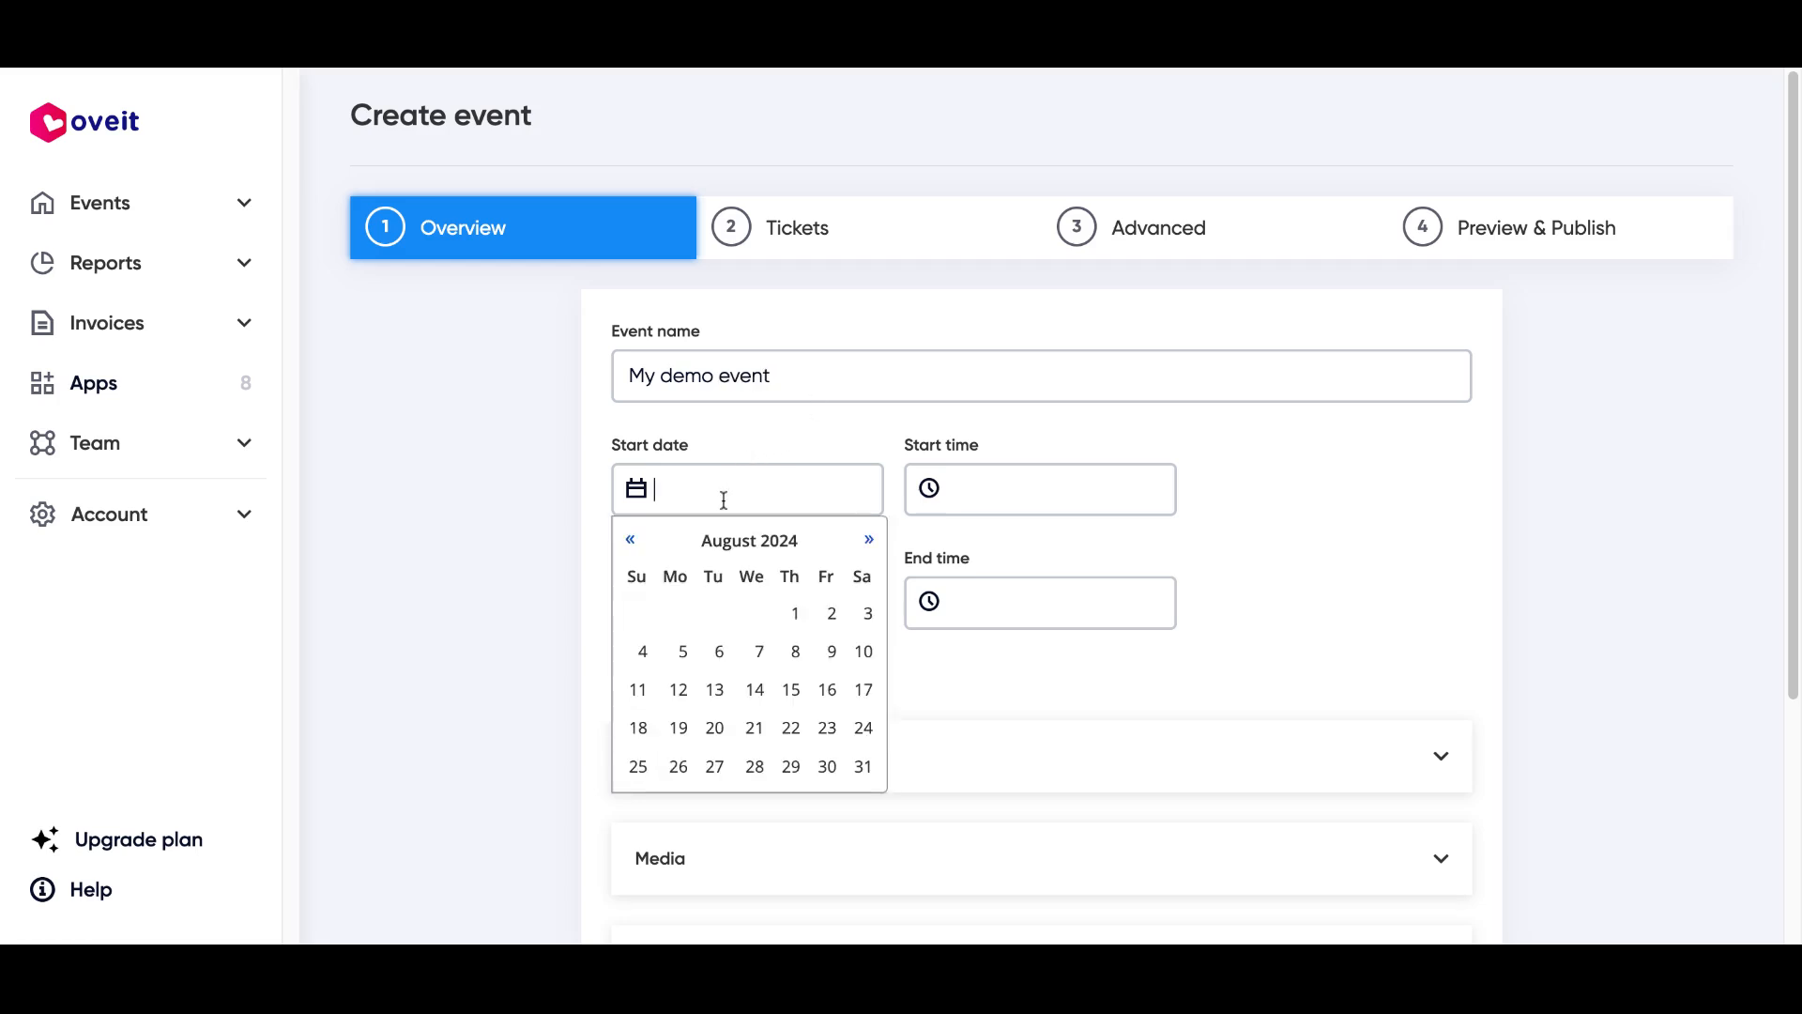
click(870, 541)
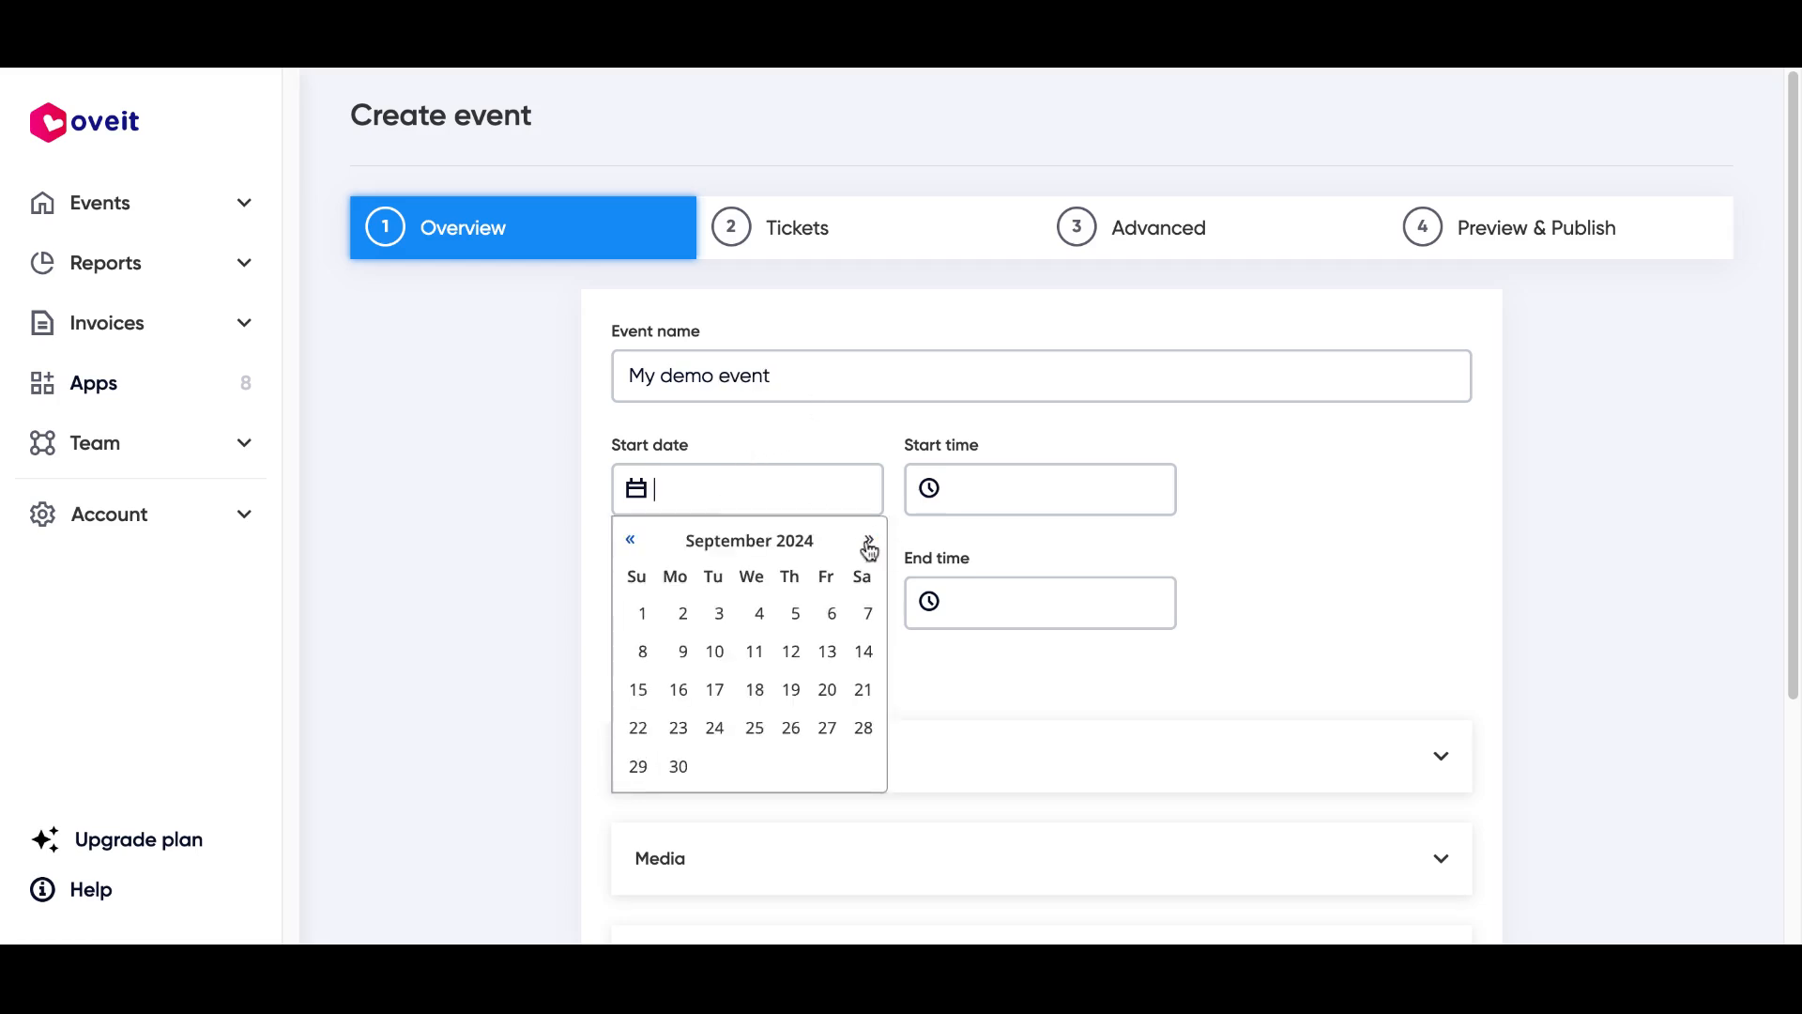
click(756, 730)
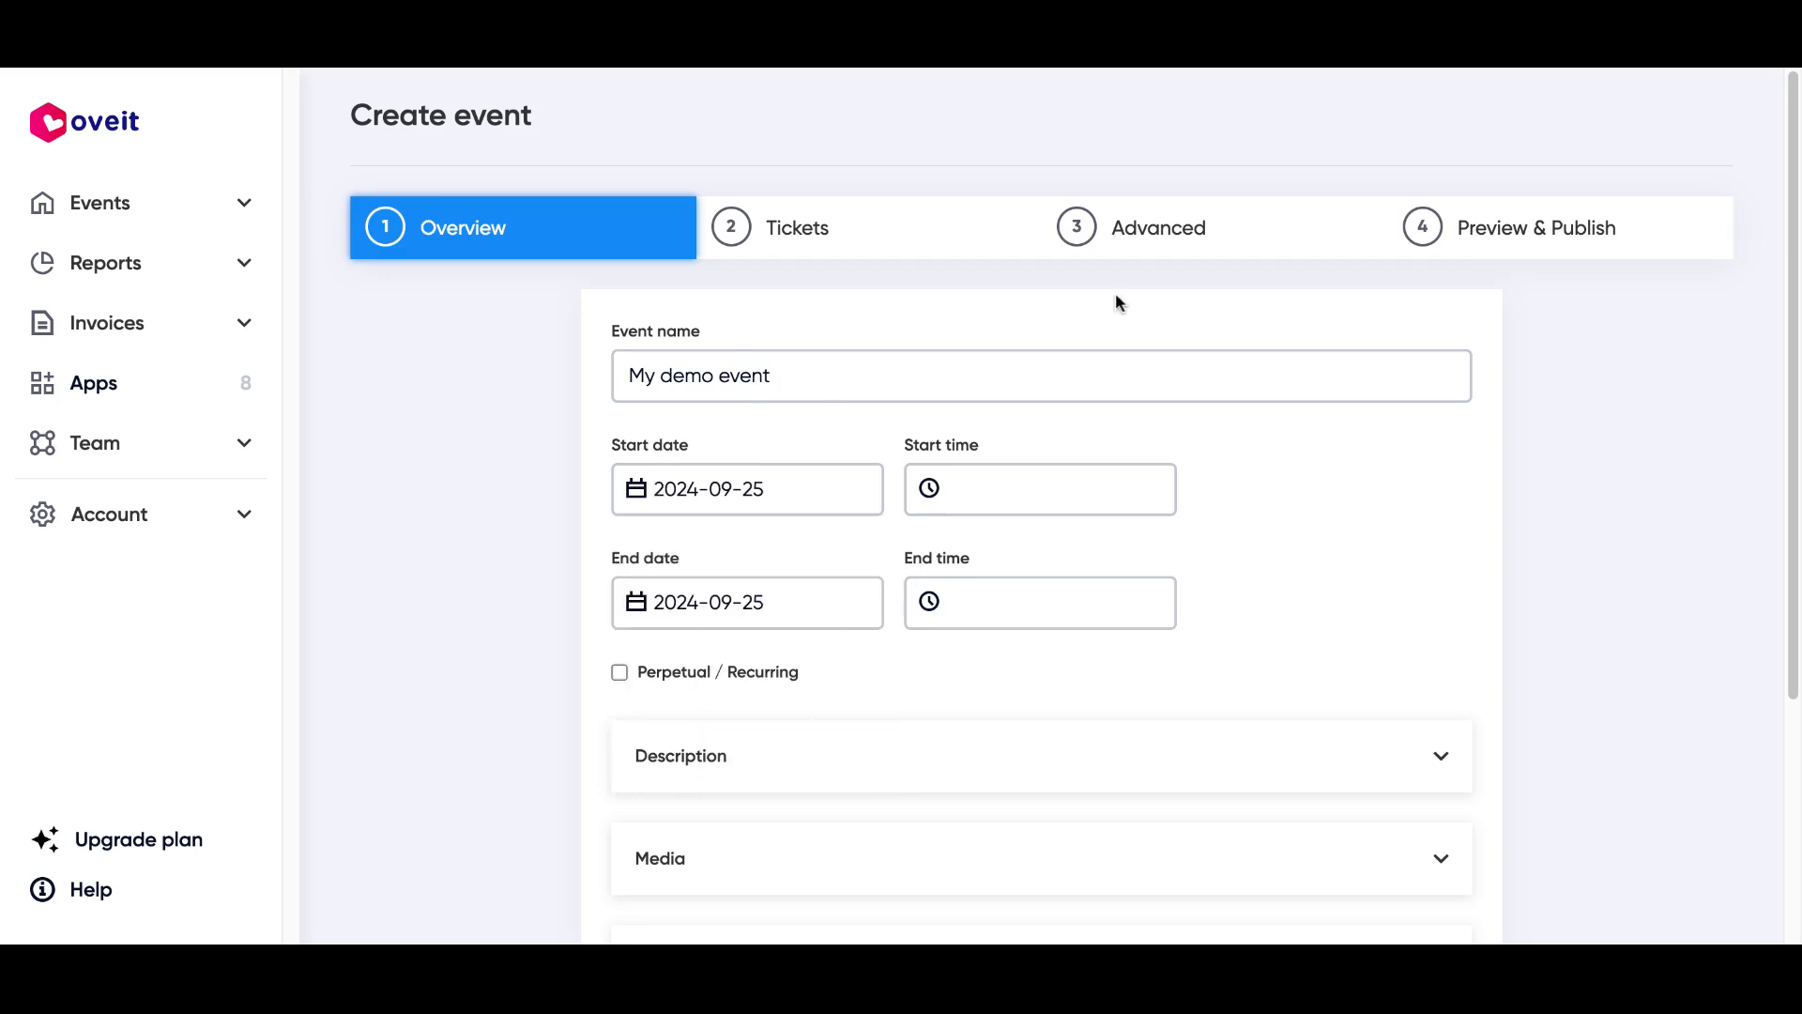
click(1026, 485)
scroll(1030, 571, down, 3)
scroll(1026, 570, down, 3)
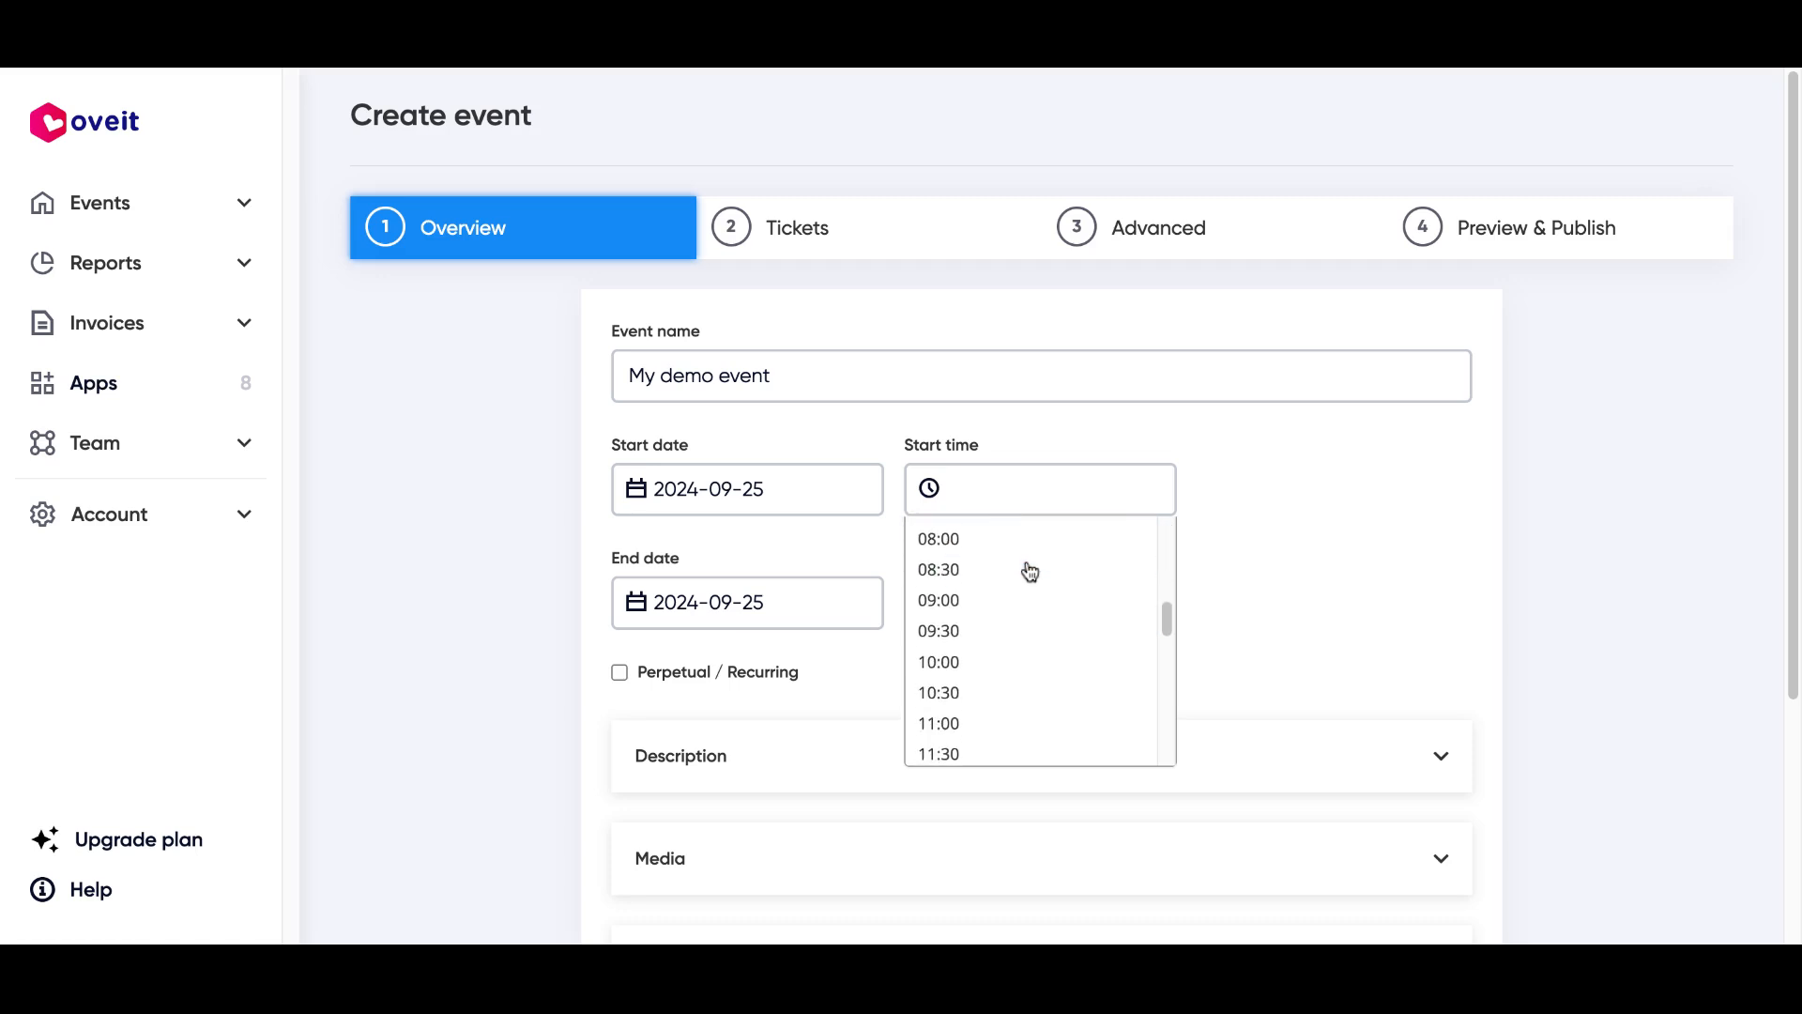
click(1001, 566)
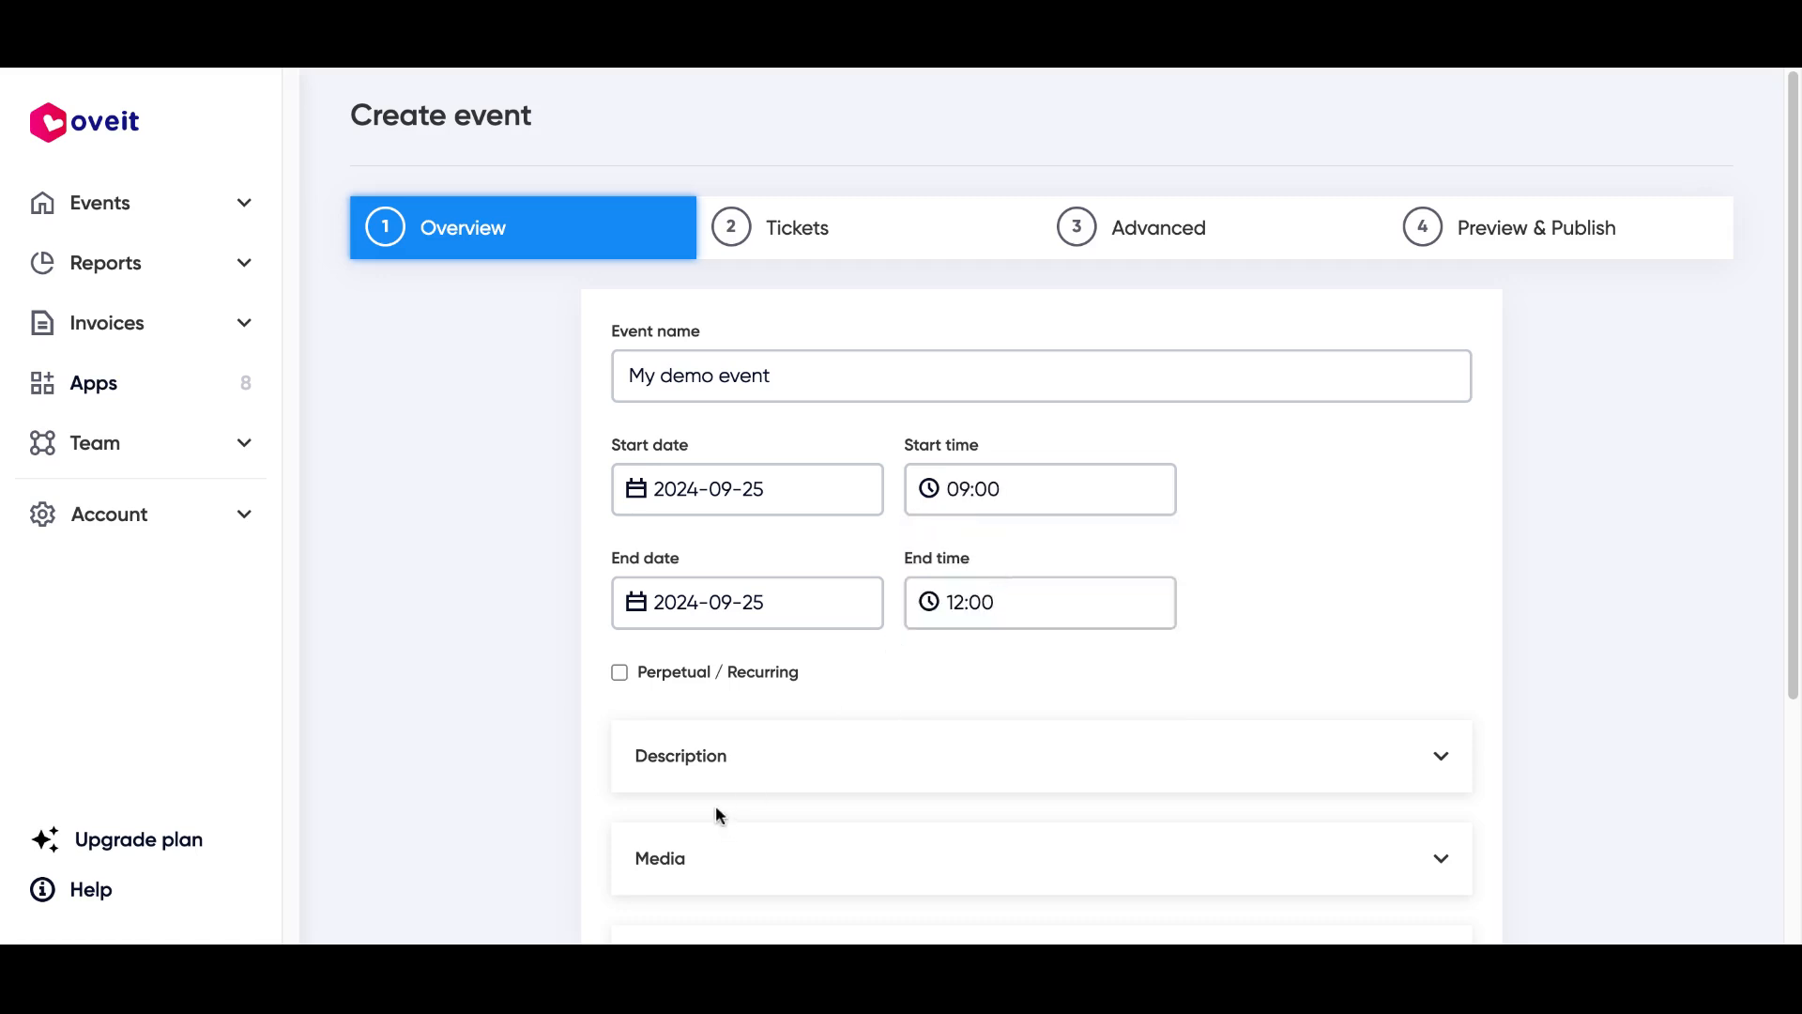
Review the event's description editor and the cover photo and gallery upload options
scroll(805, 729, down, 1)
click(817, 716)
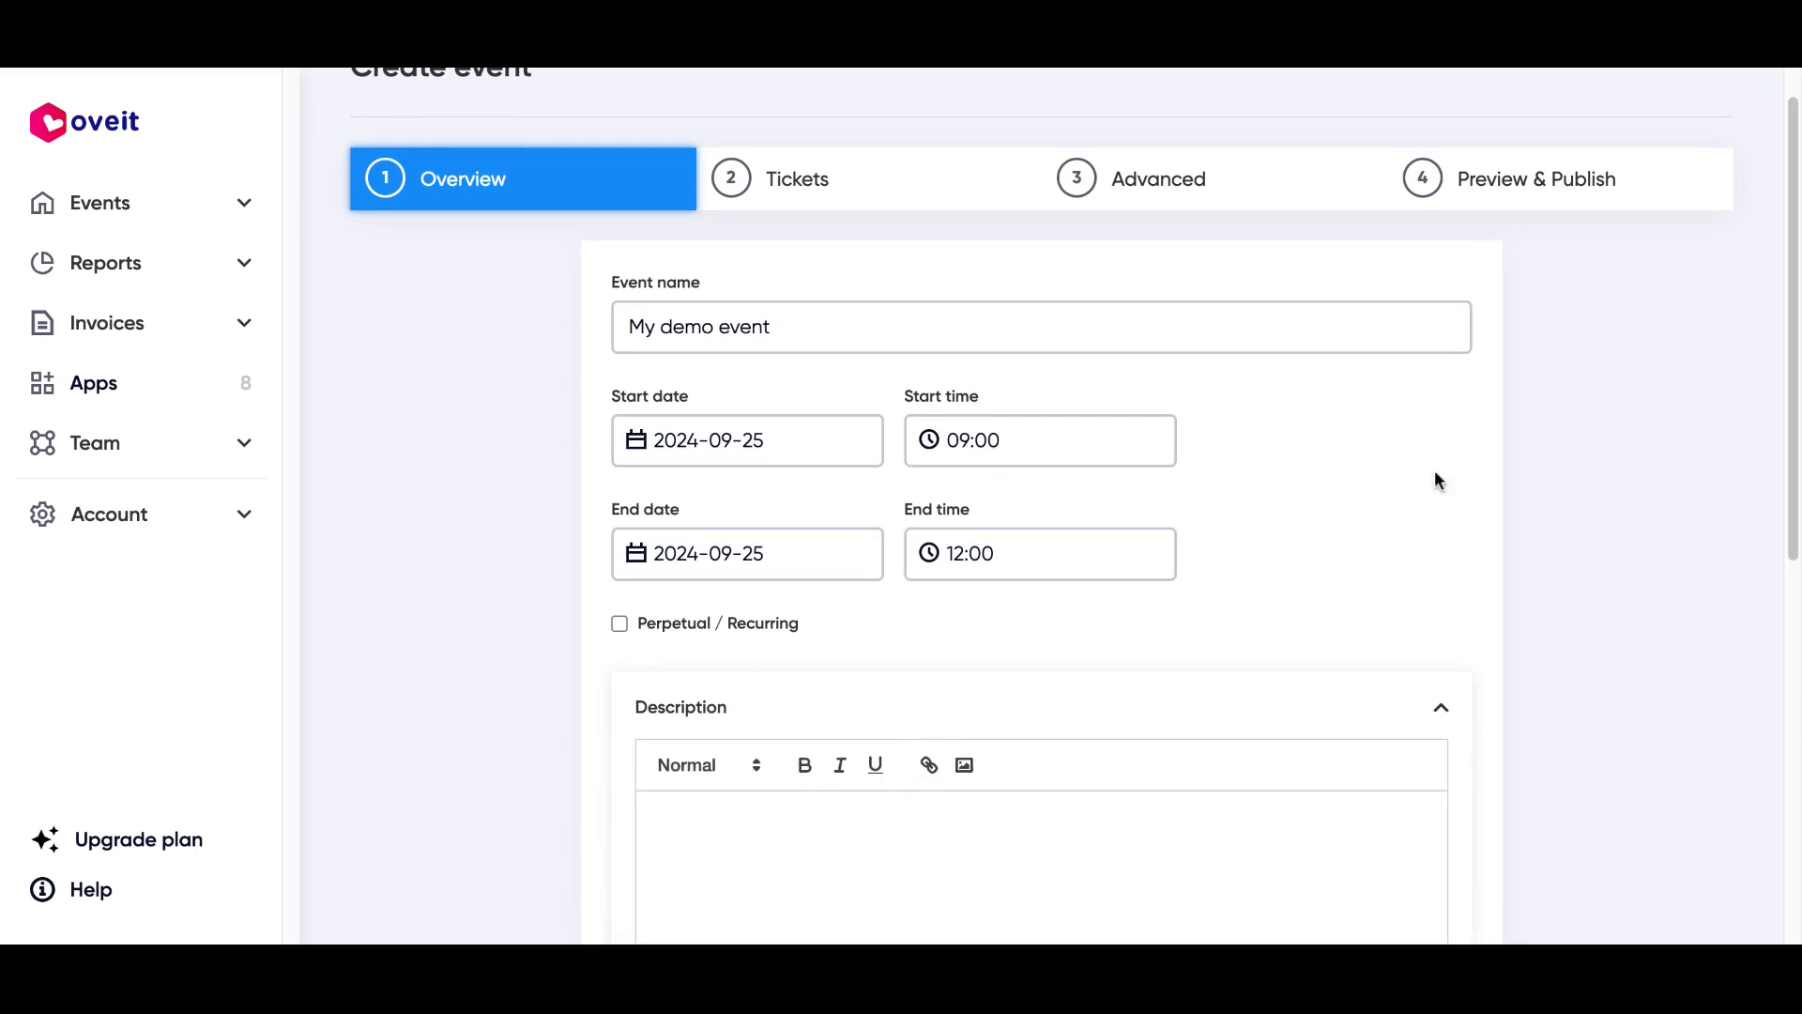
click(1191, 711)
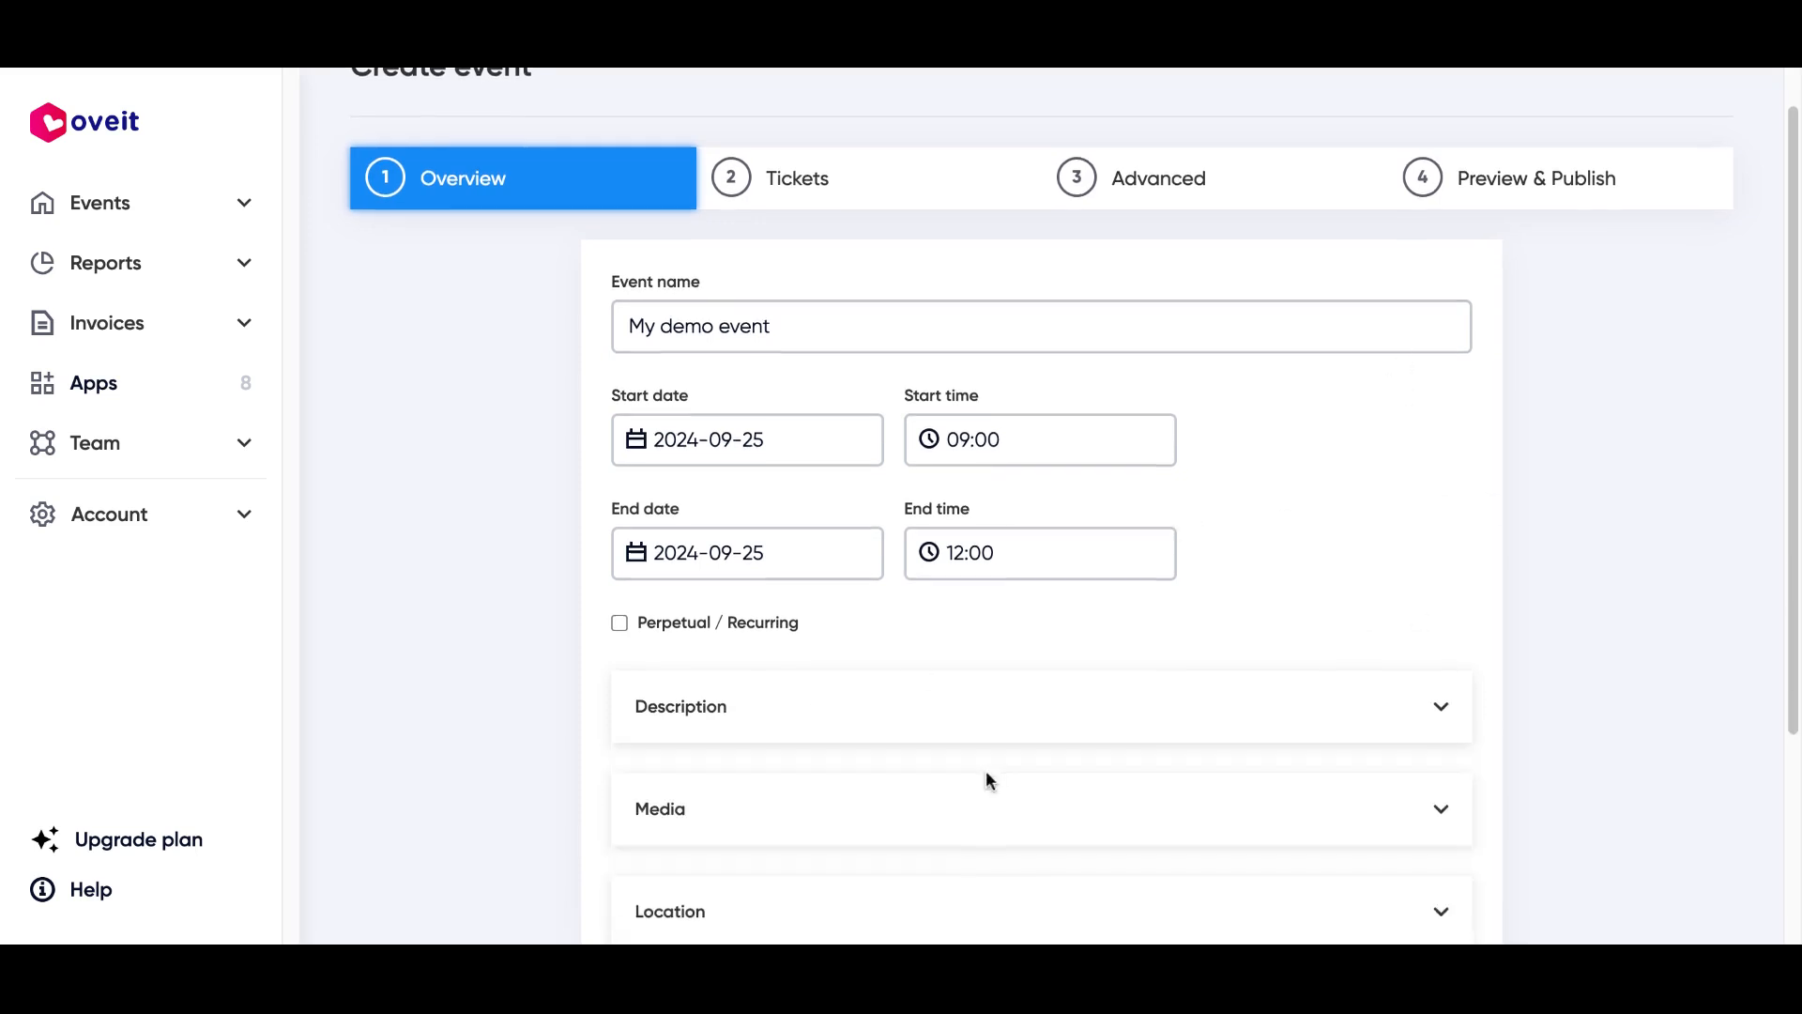
scroll(986, 771, down, 1)
click(766, 777)
scroll(1139, 648, down, 5)
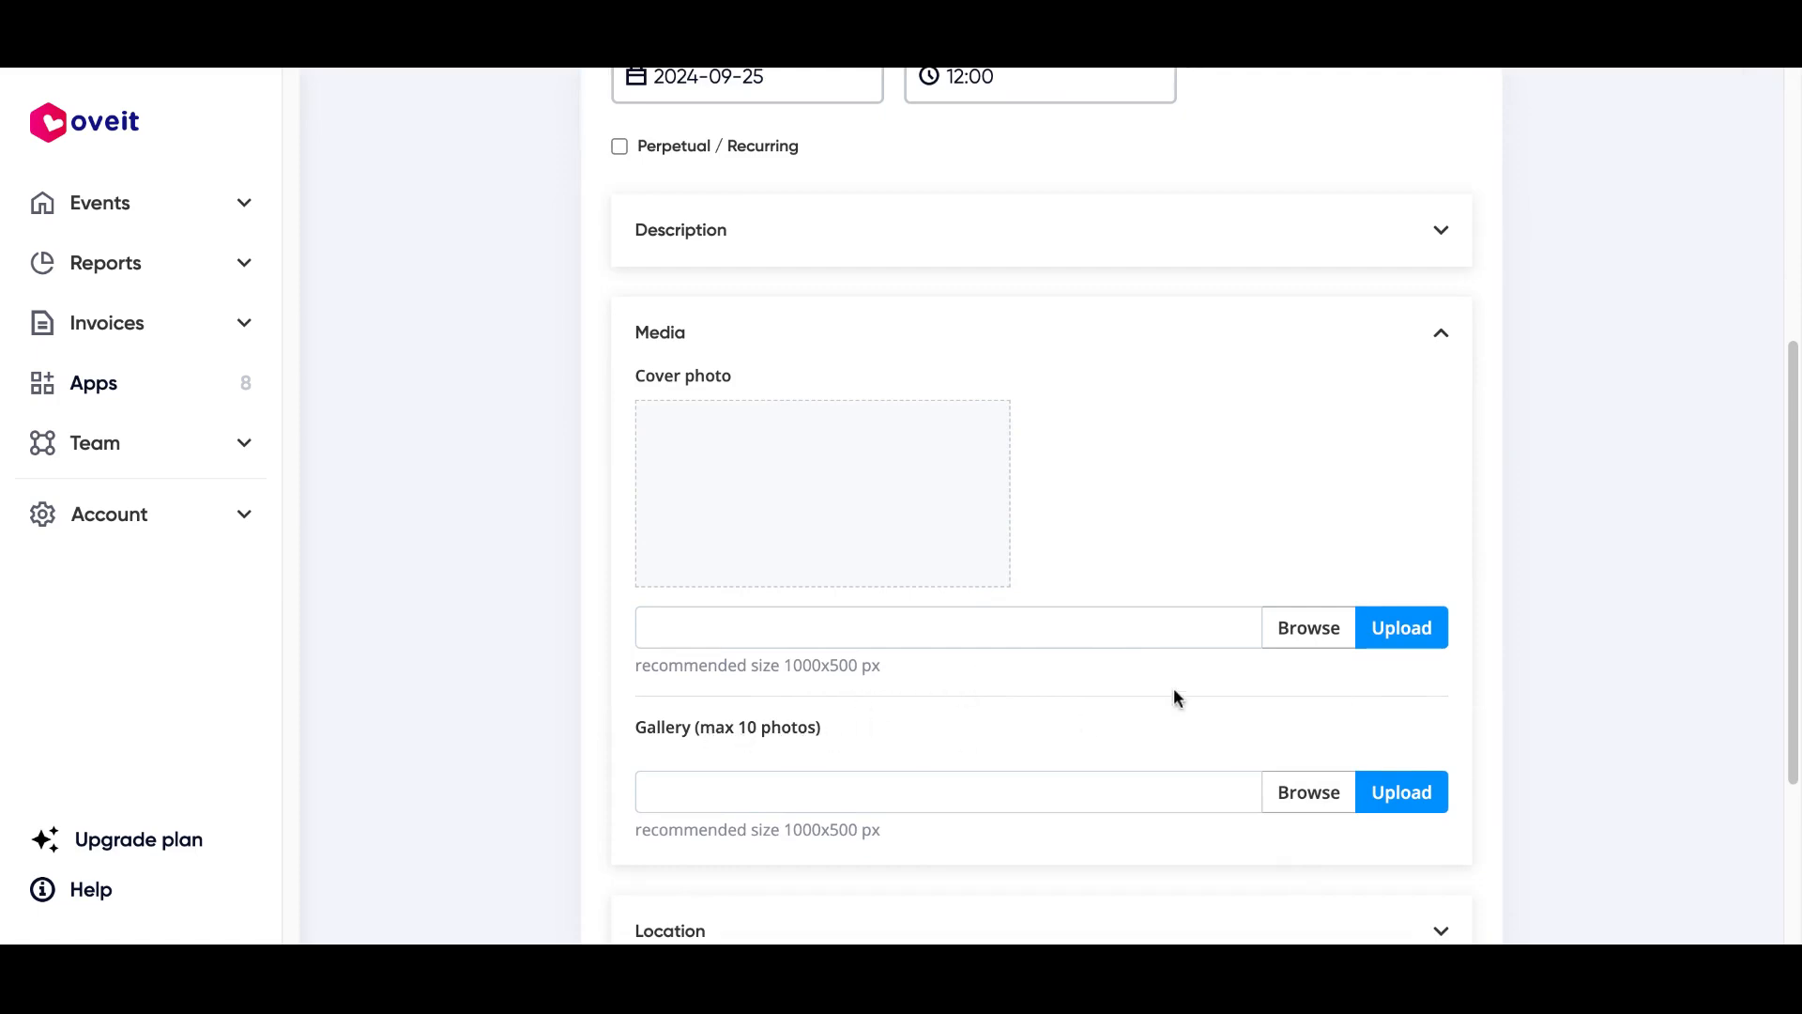
Enable map placement for the event location and set the address to Austin, TX, USA
scroll(1174, 697, down, 2)
click(933, 721)
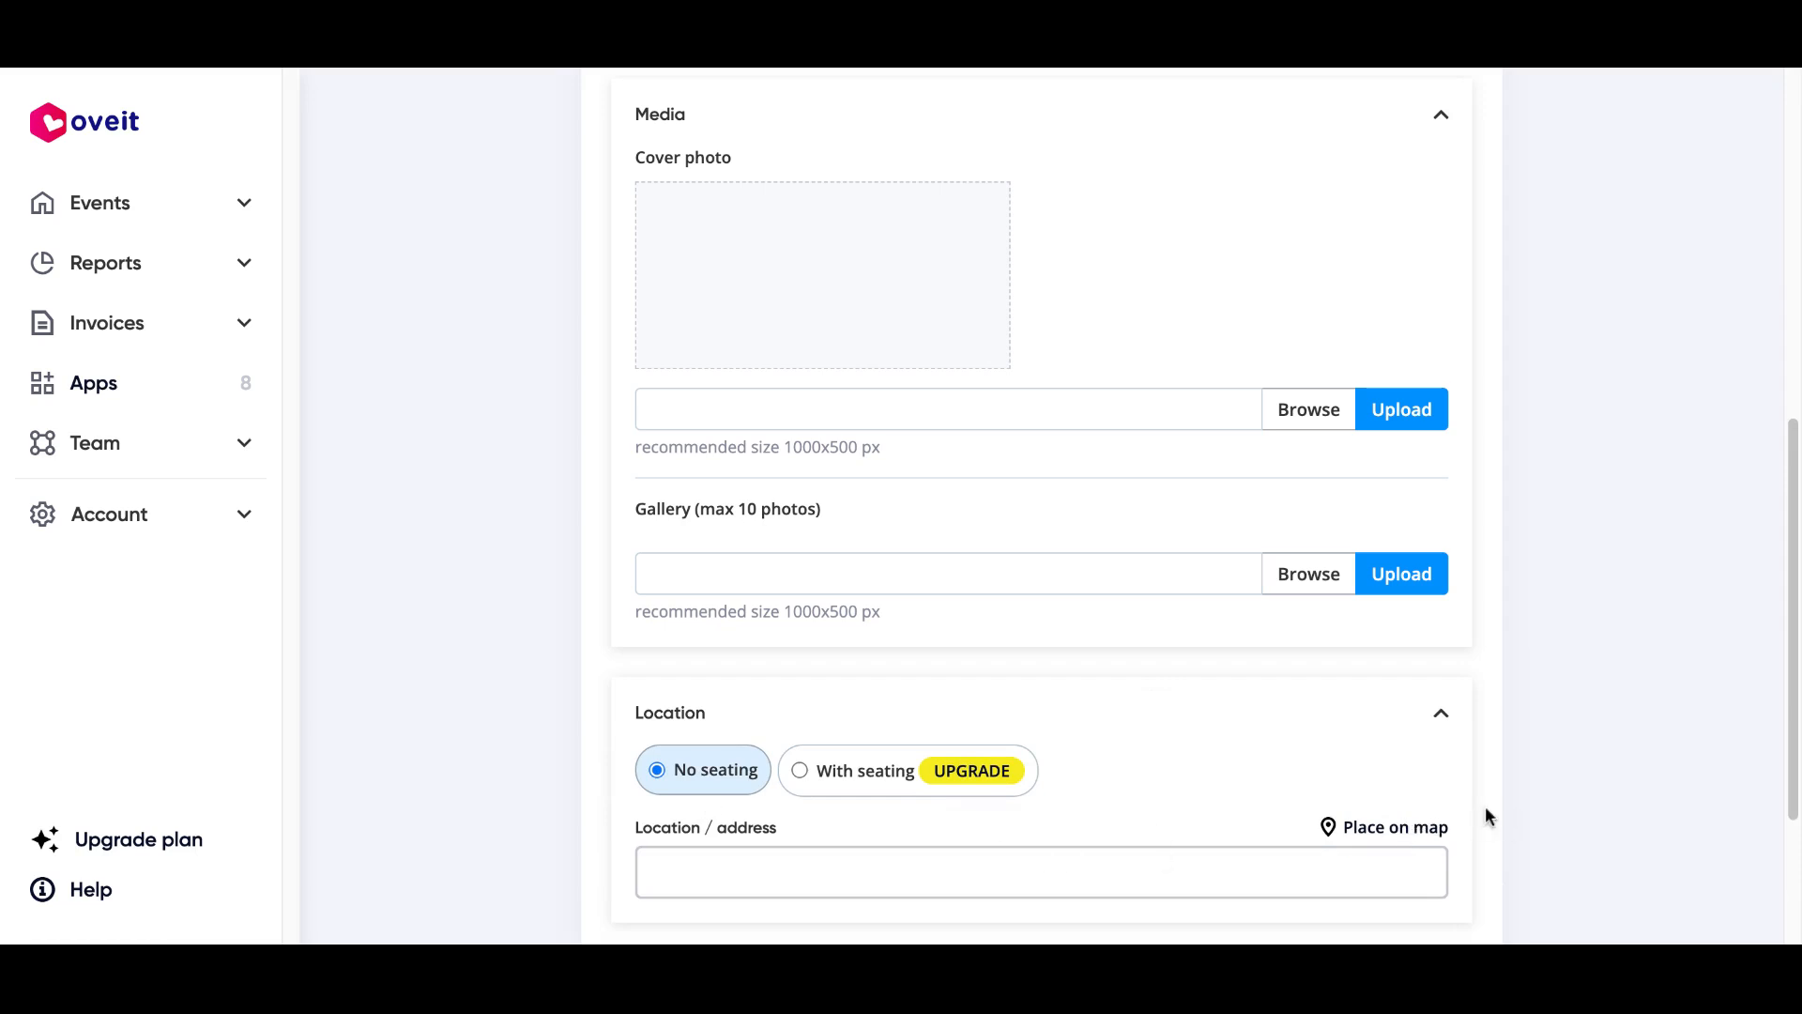
click(1426, 829)
scroll(1450, 740, down, 3)
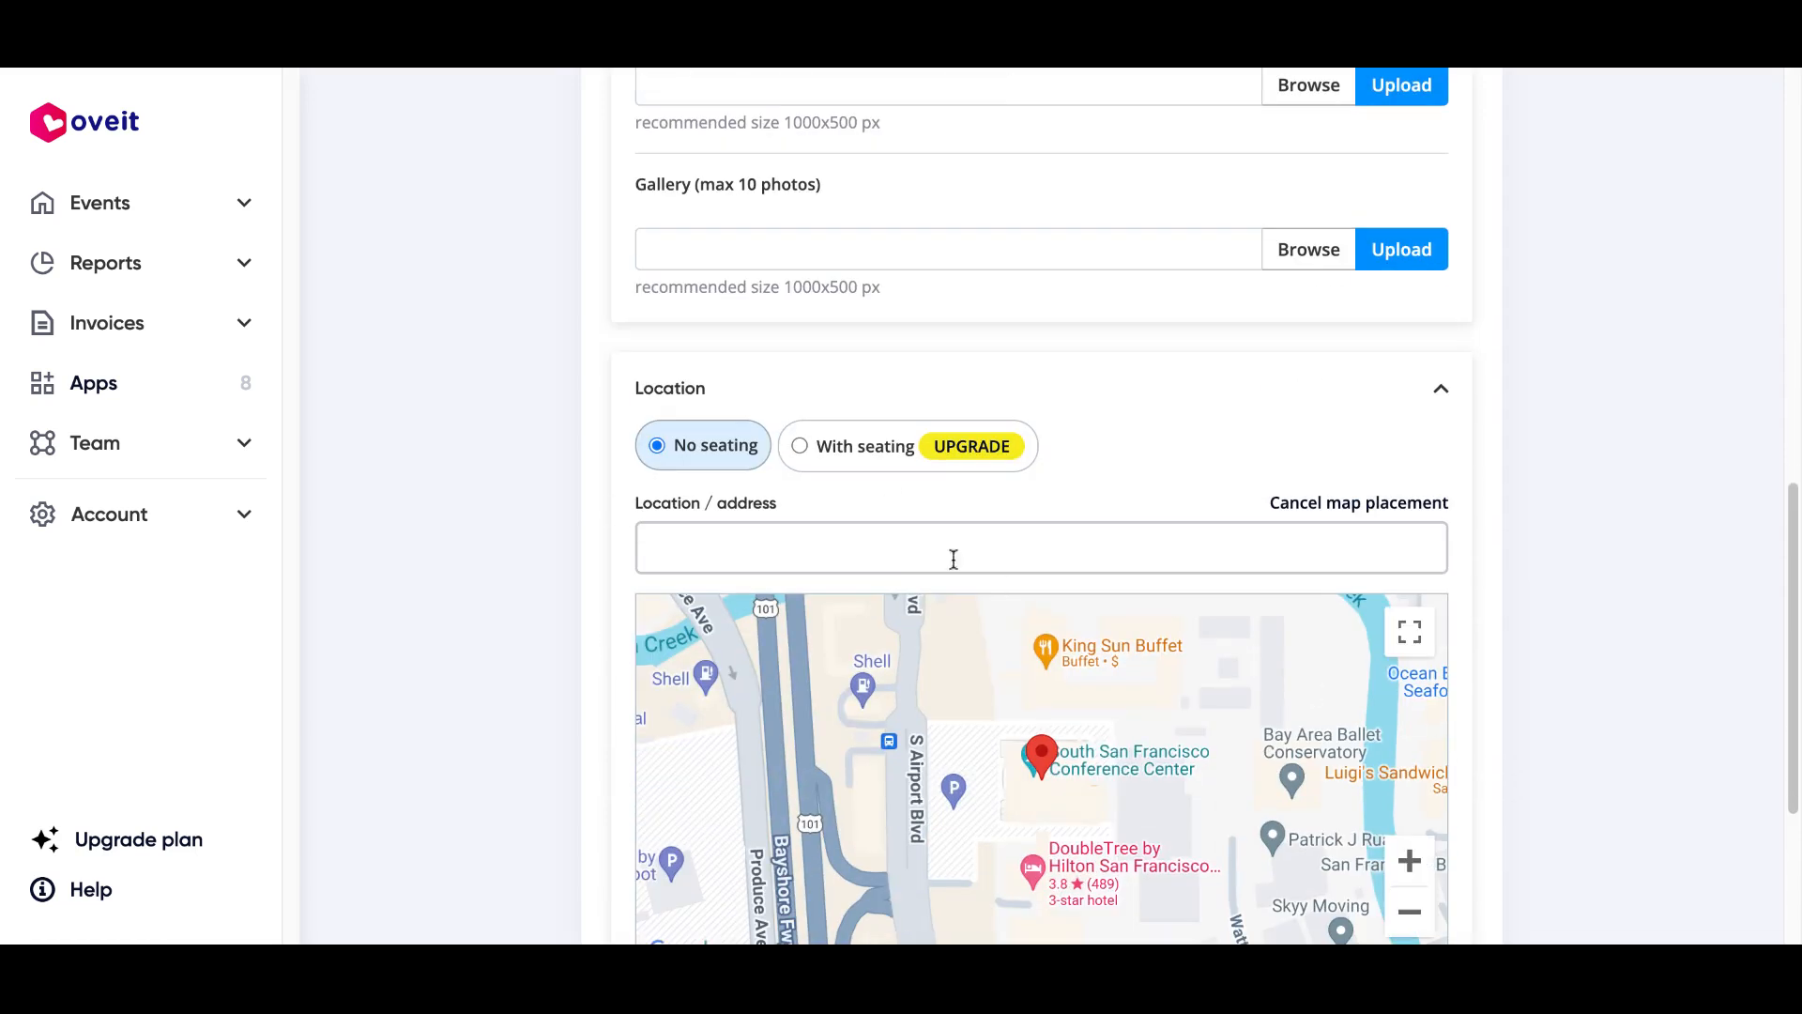
click(887, 551)
text(austin)
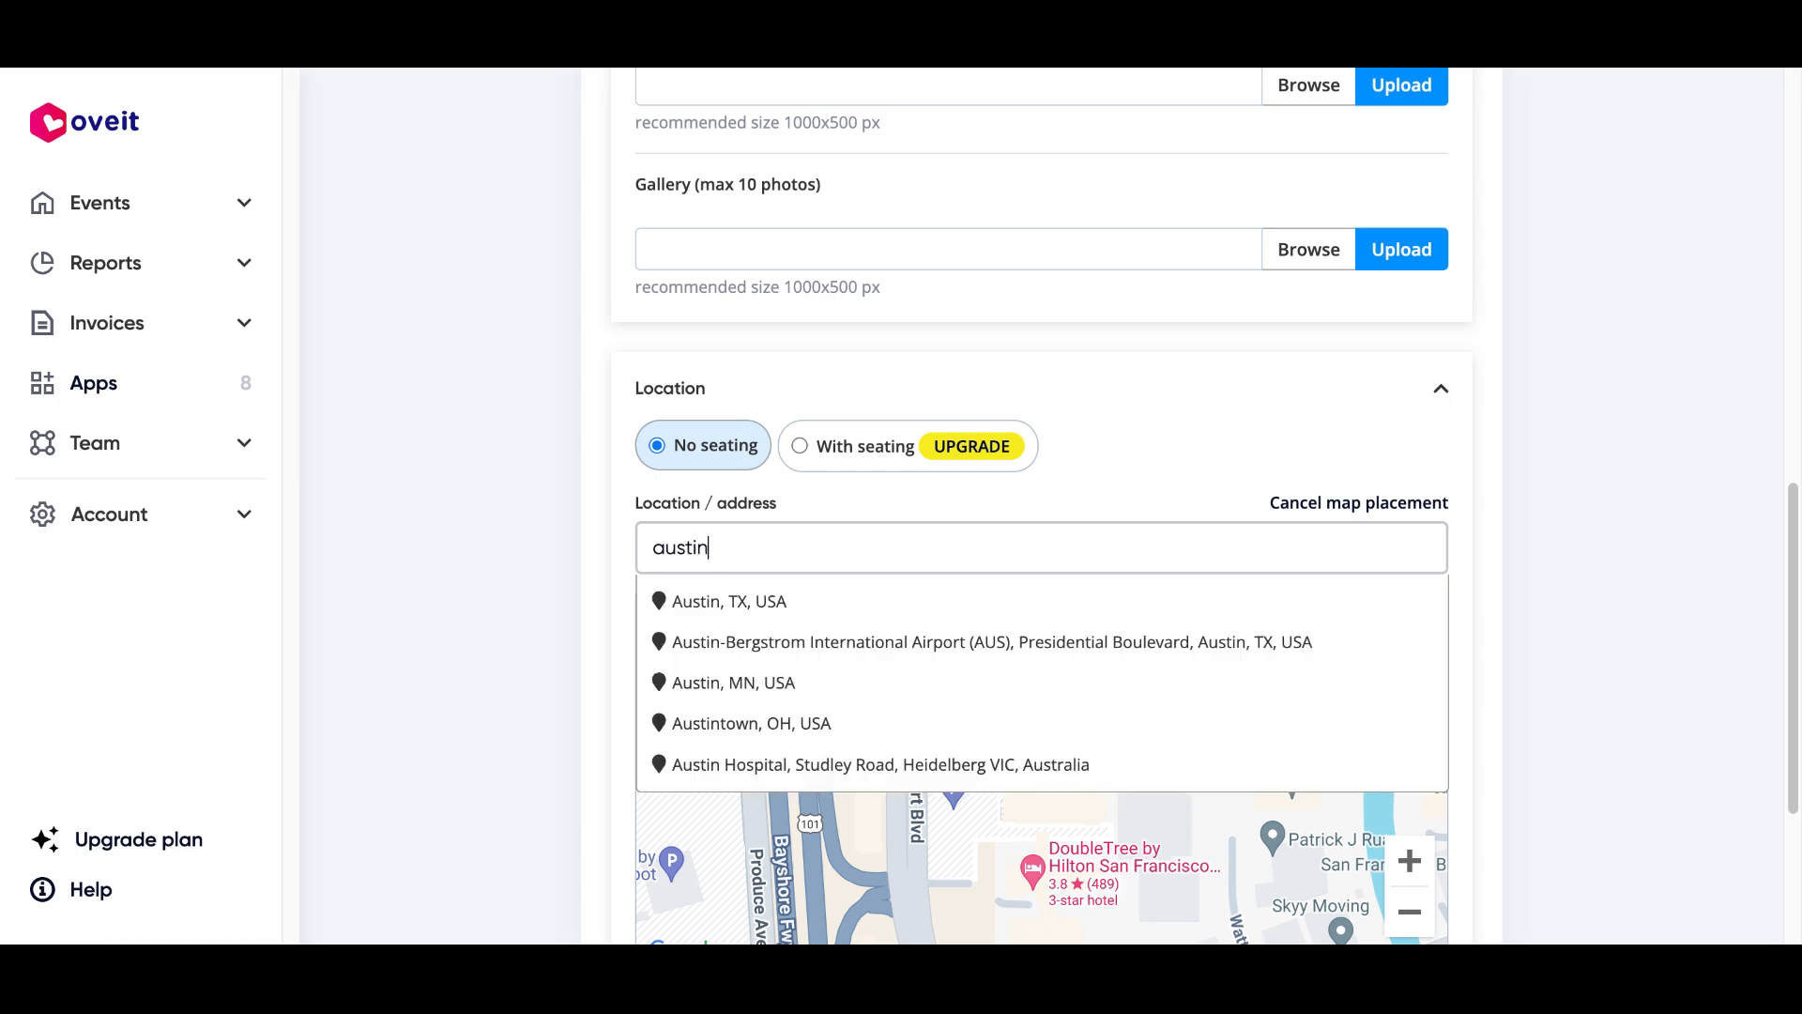
click(865, 598)
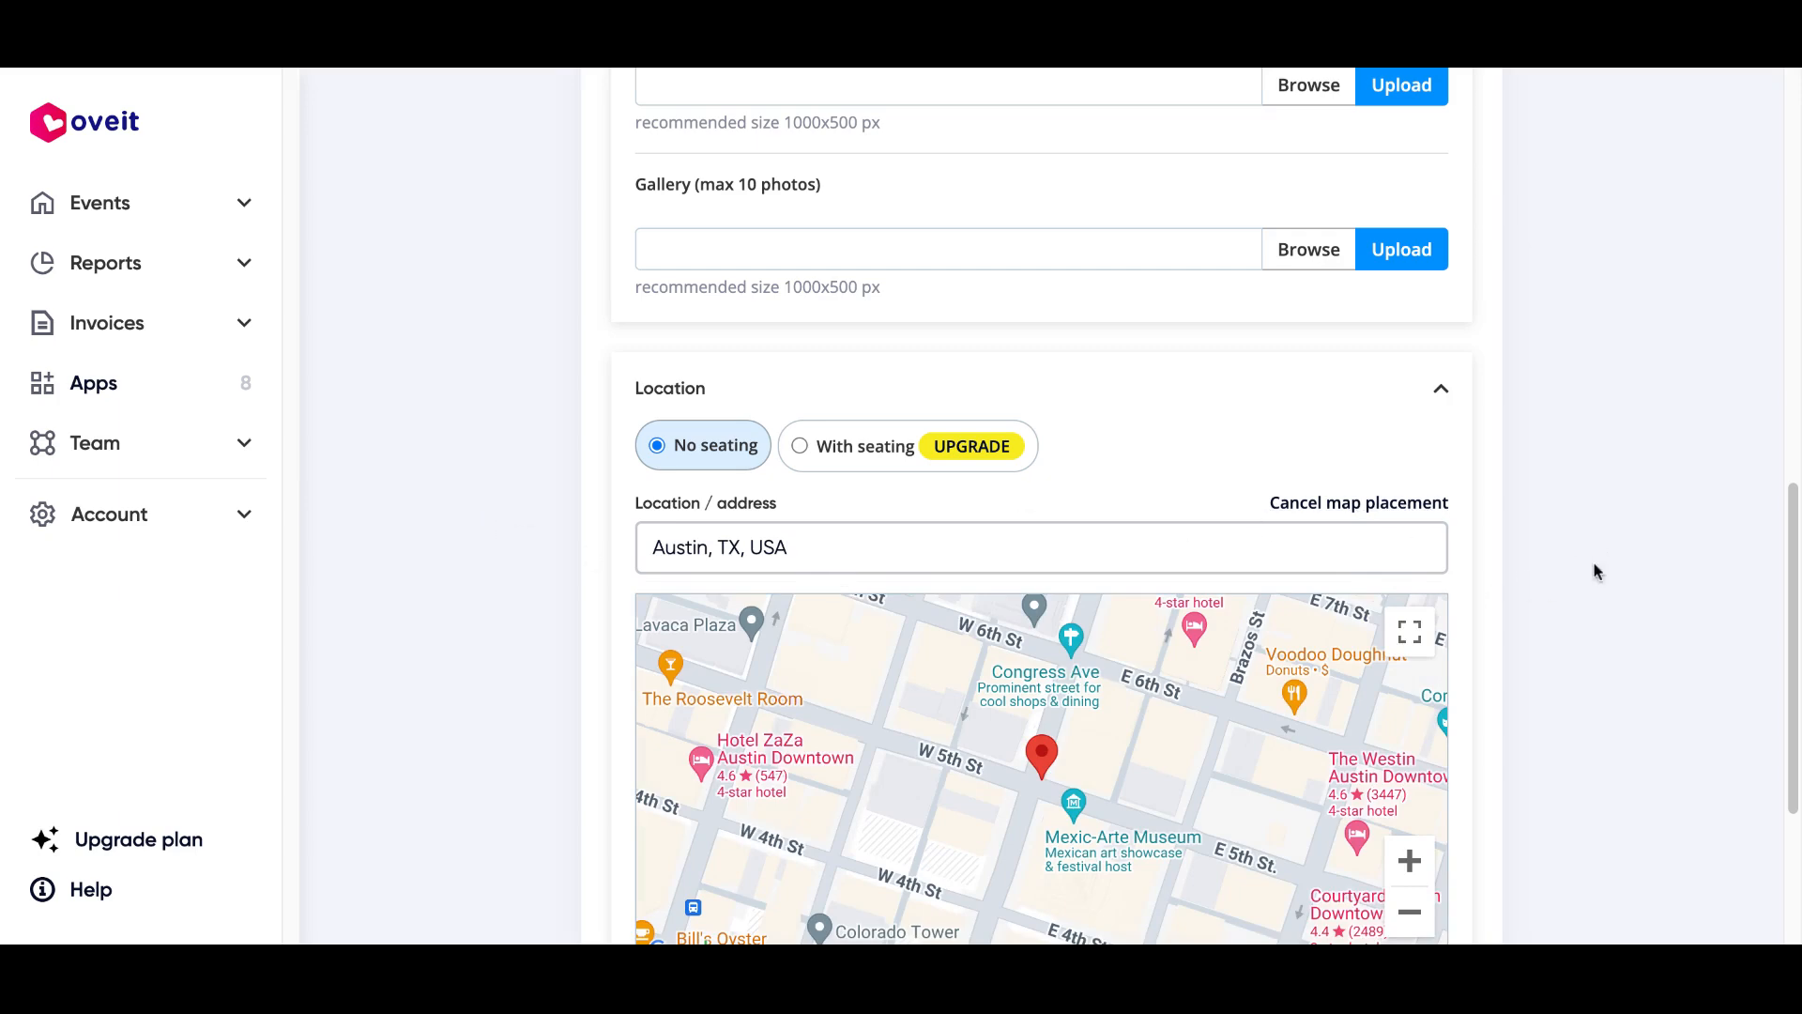
Enable custom registration forms in the event's advanced settings and proceed to the ticket setup
scroll(1549, 526, down, 4)
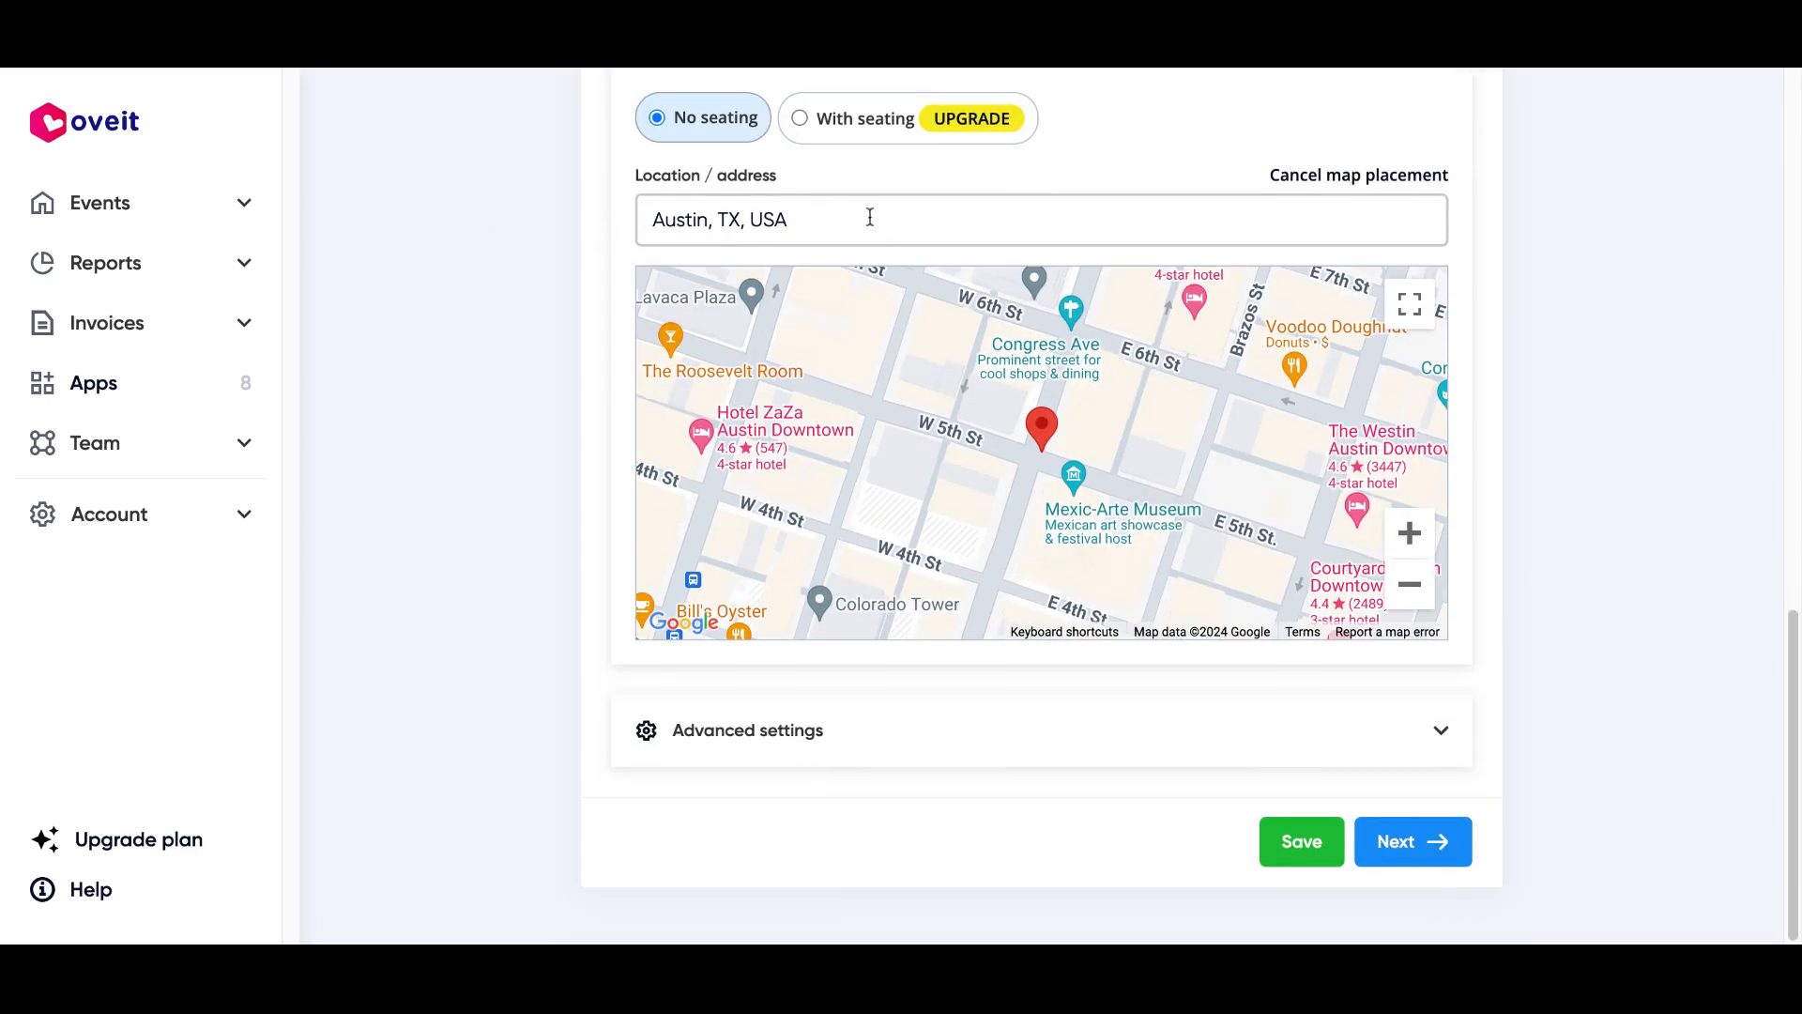
click(808, 732)
scroll(523, 645, down, 2)
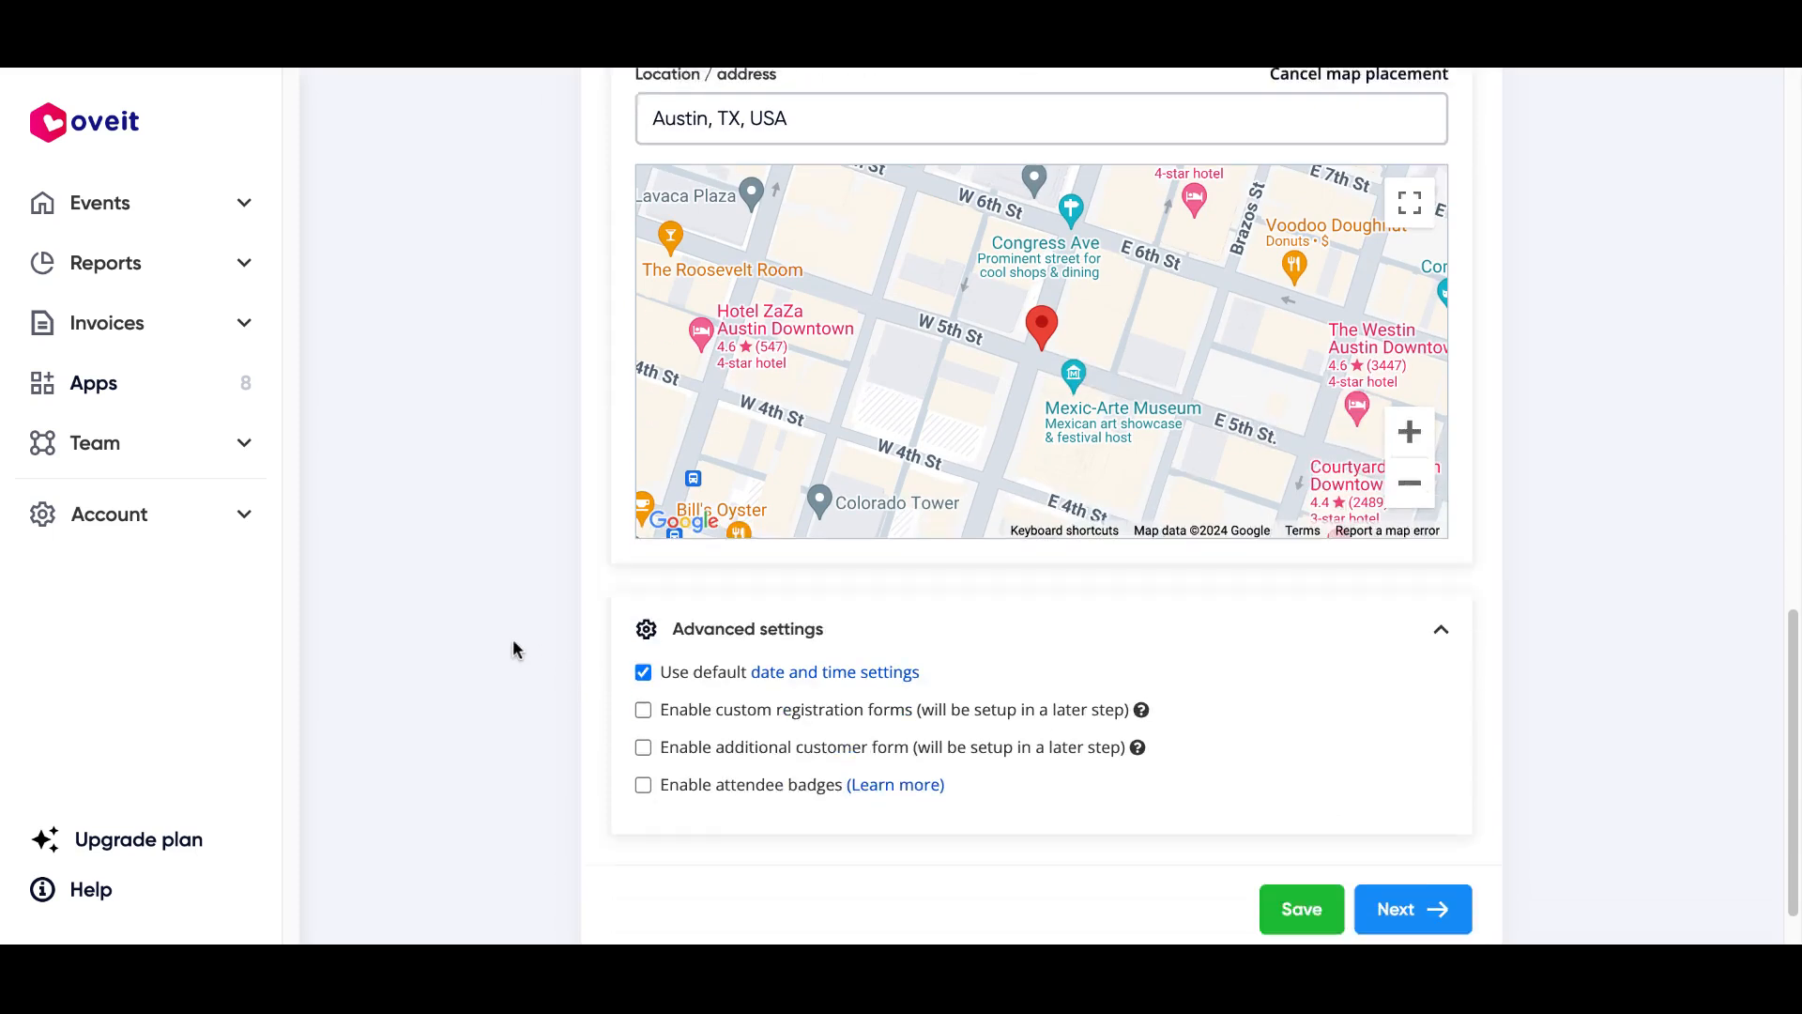
click(783, 684)
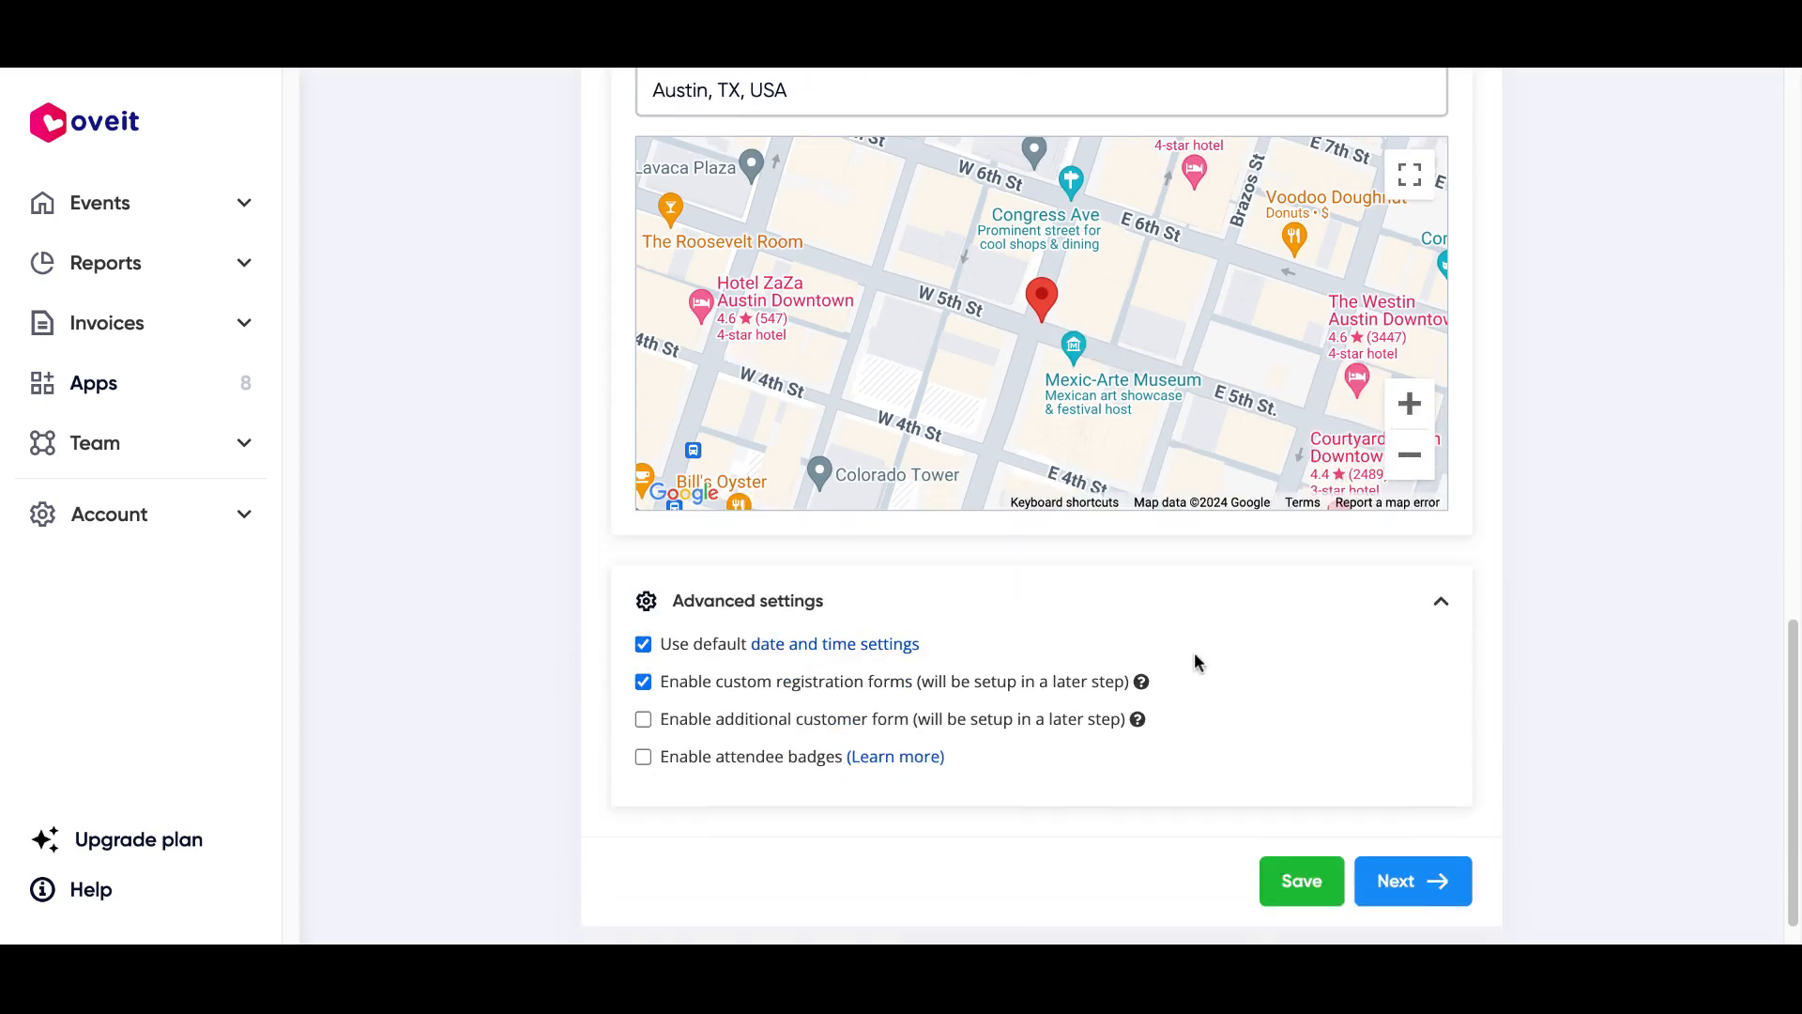
click(1455, 885)
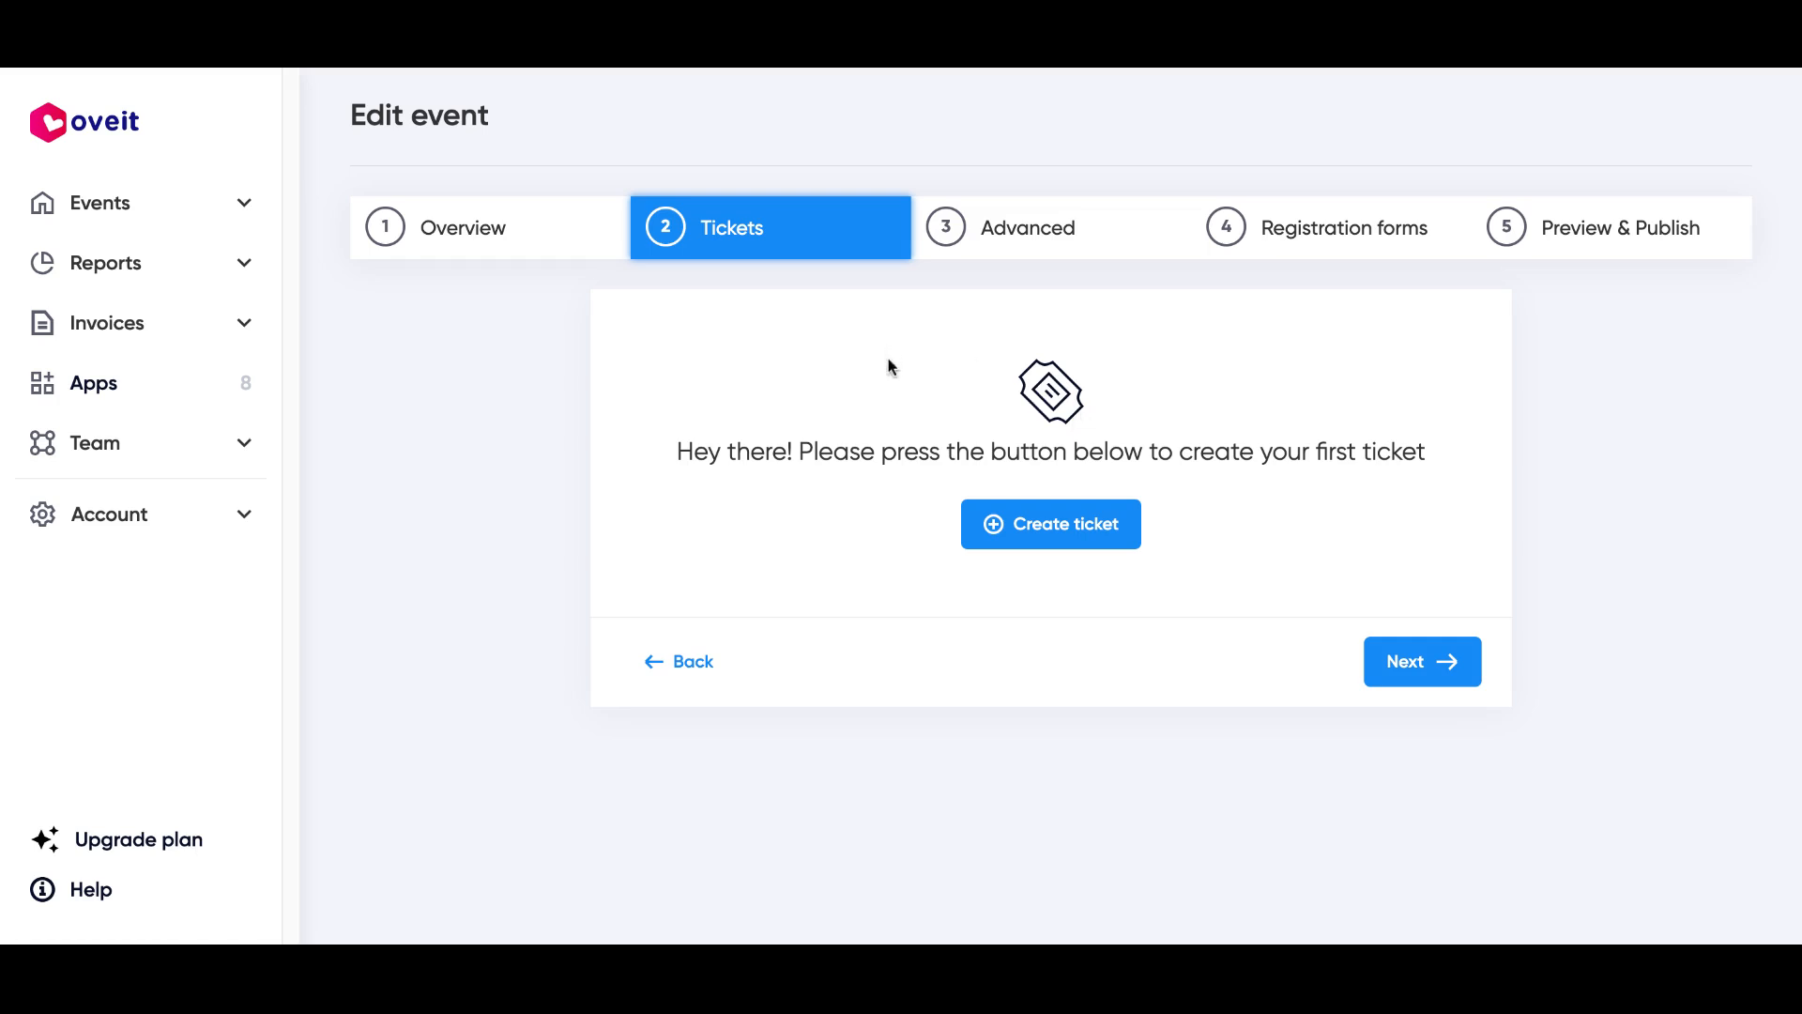
Create a new ticket named "My first ticket" with a price of 10 USD
click(1085, 533)
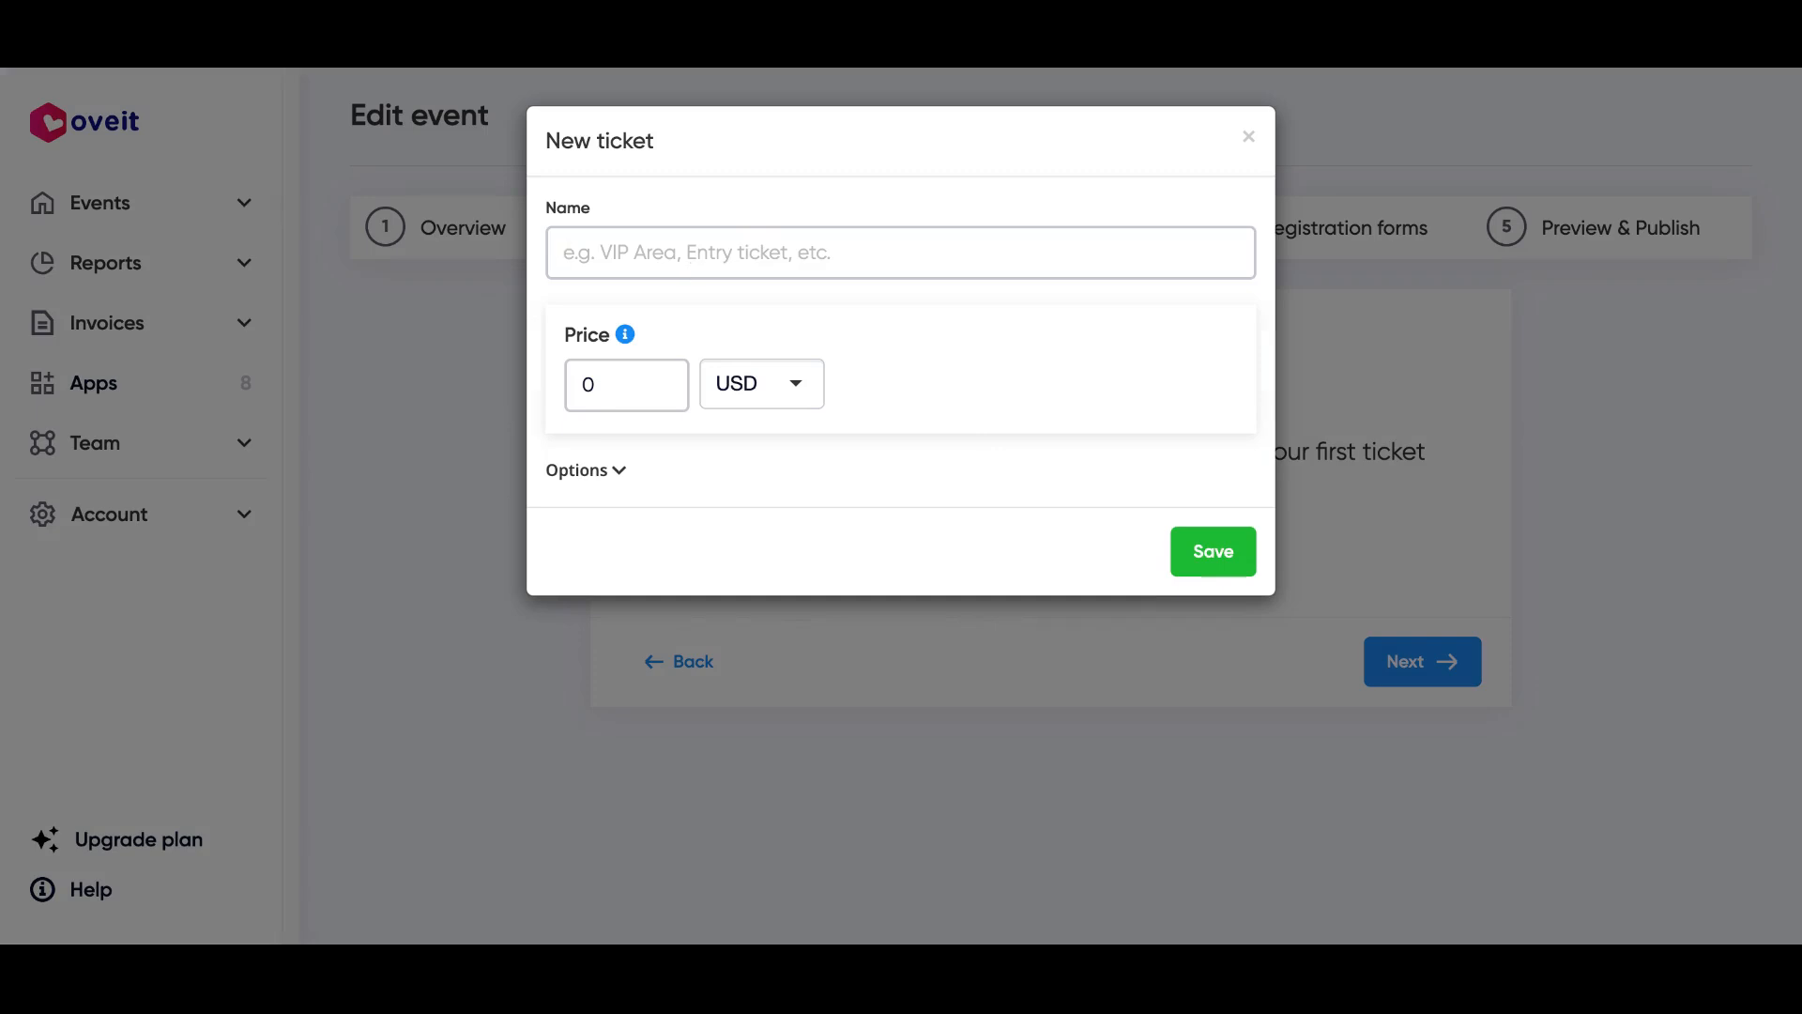
text(My )
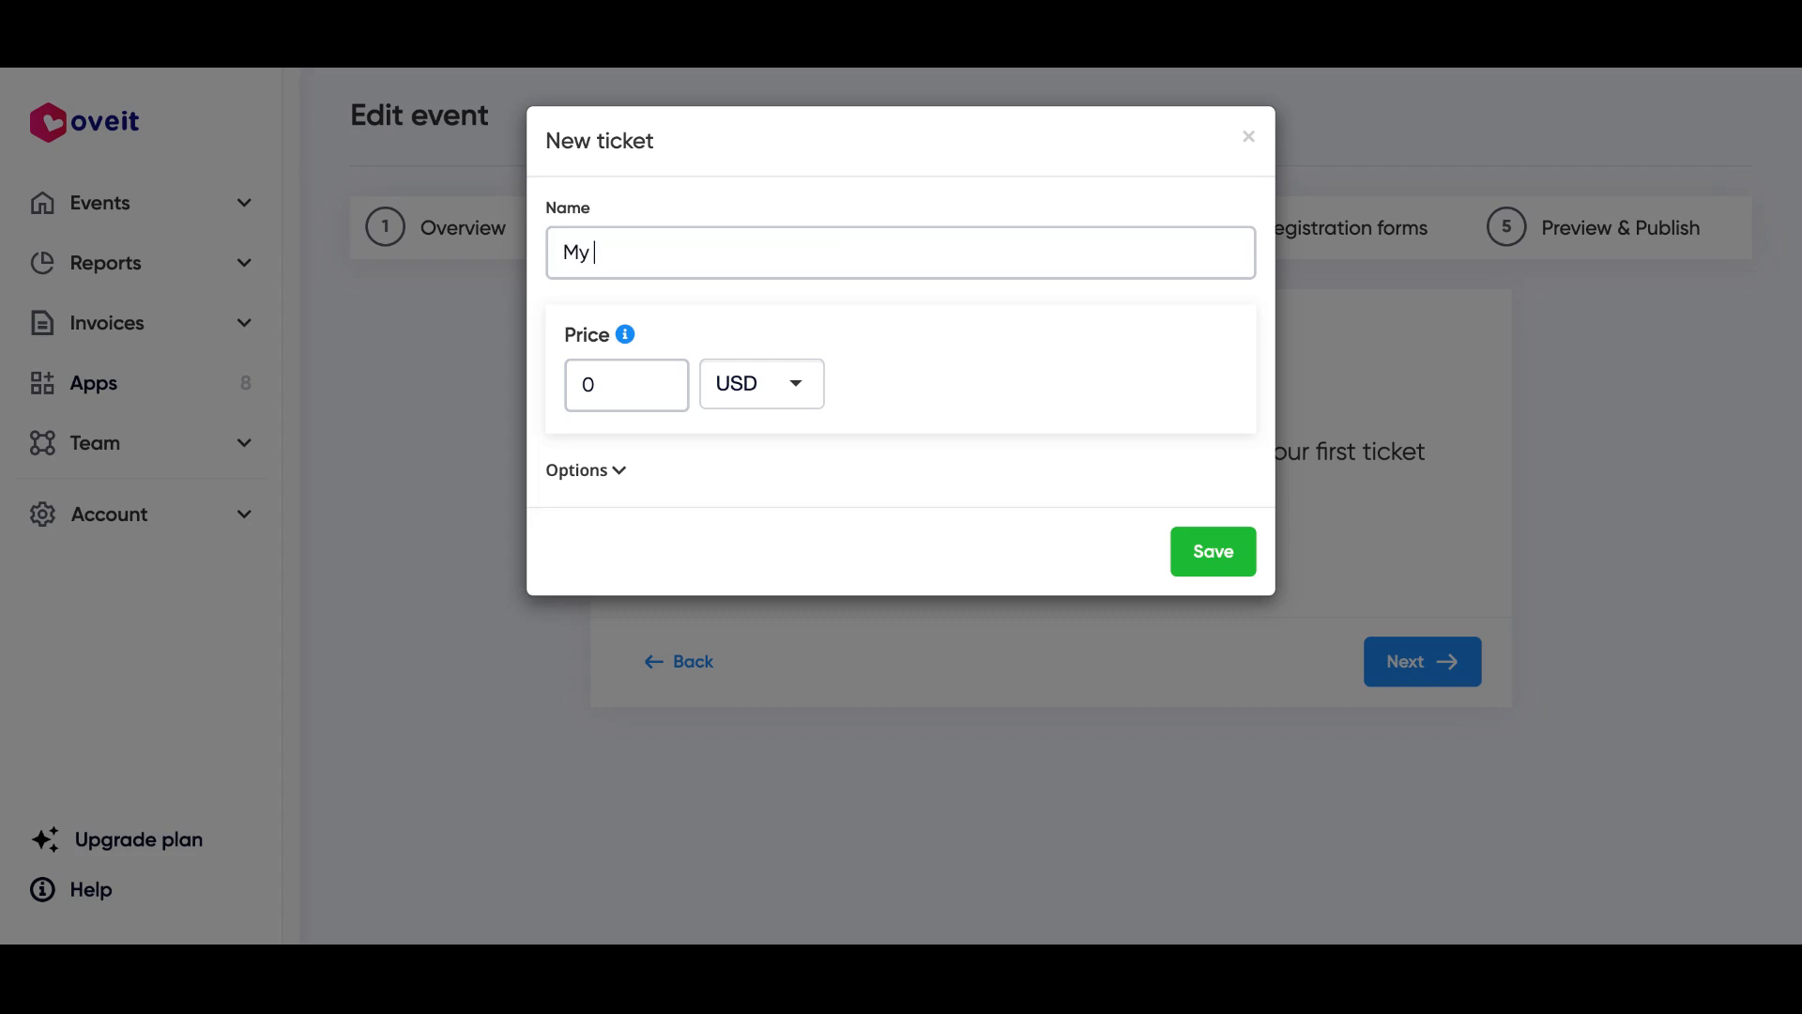
text(first ticket)
click(597, 386)
text(10)
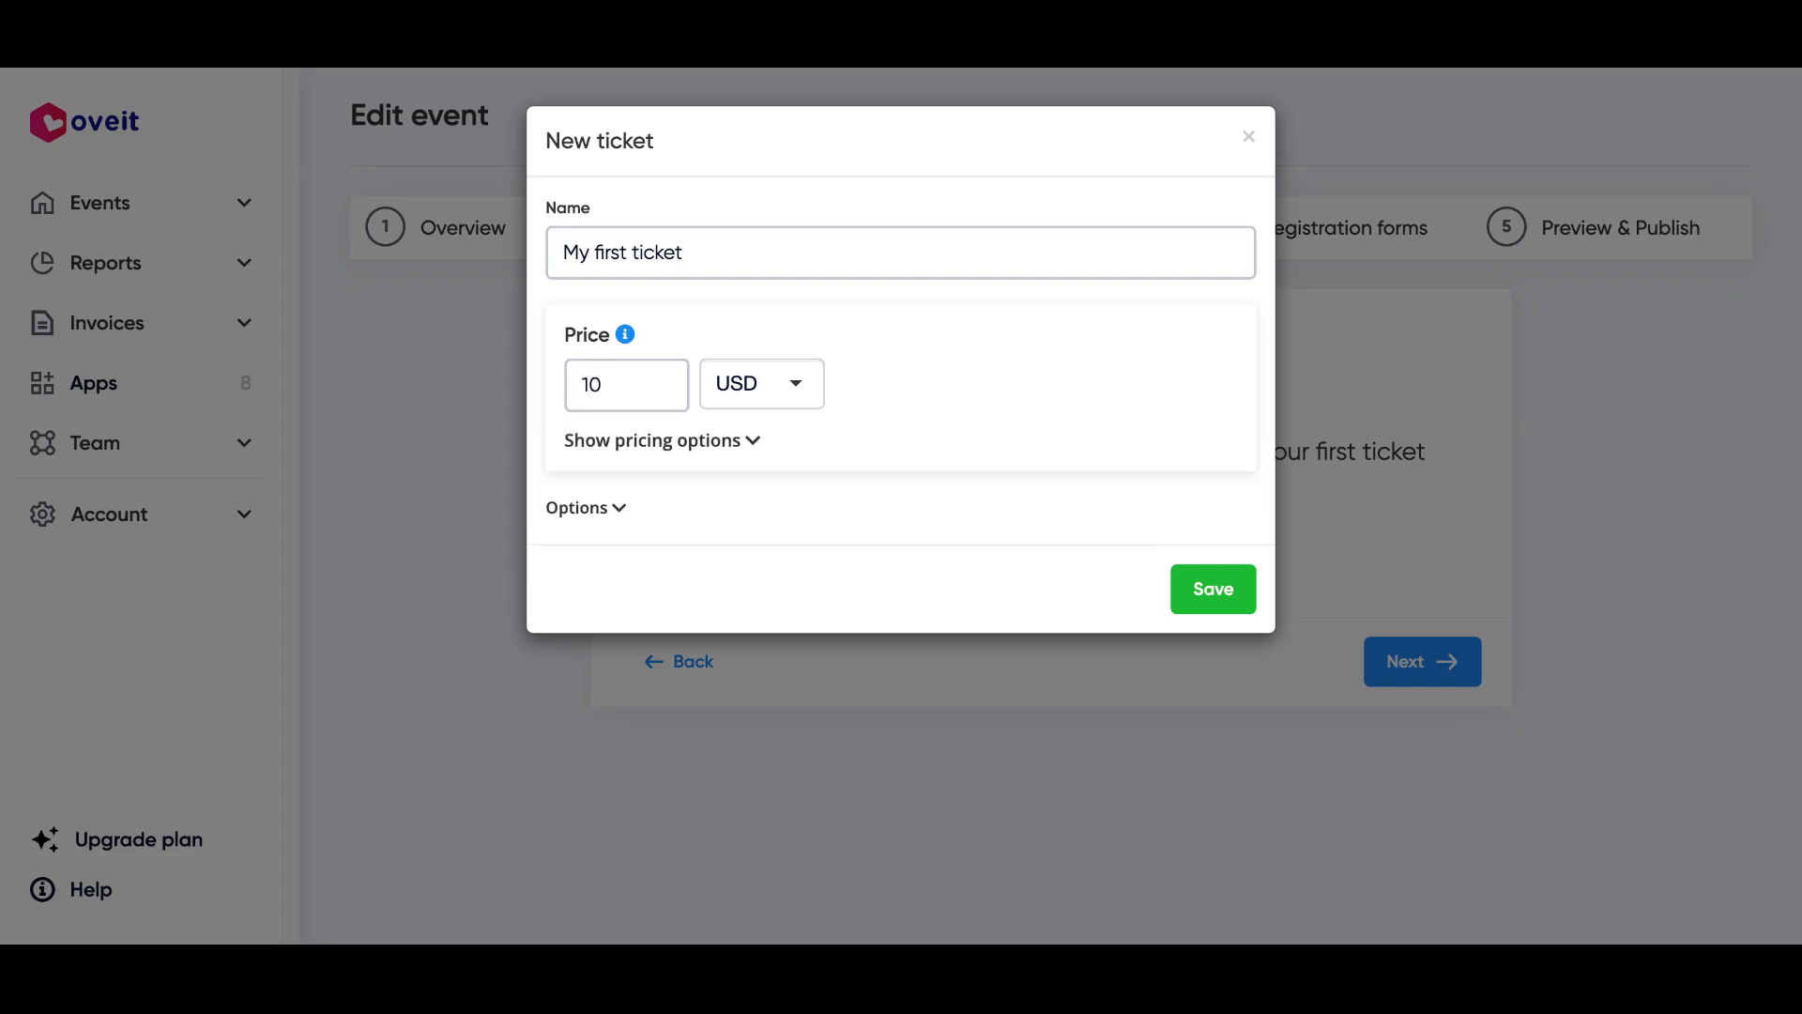
Examine the new ticket's pricing options and its available ticket types
click(675, 441)
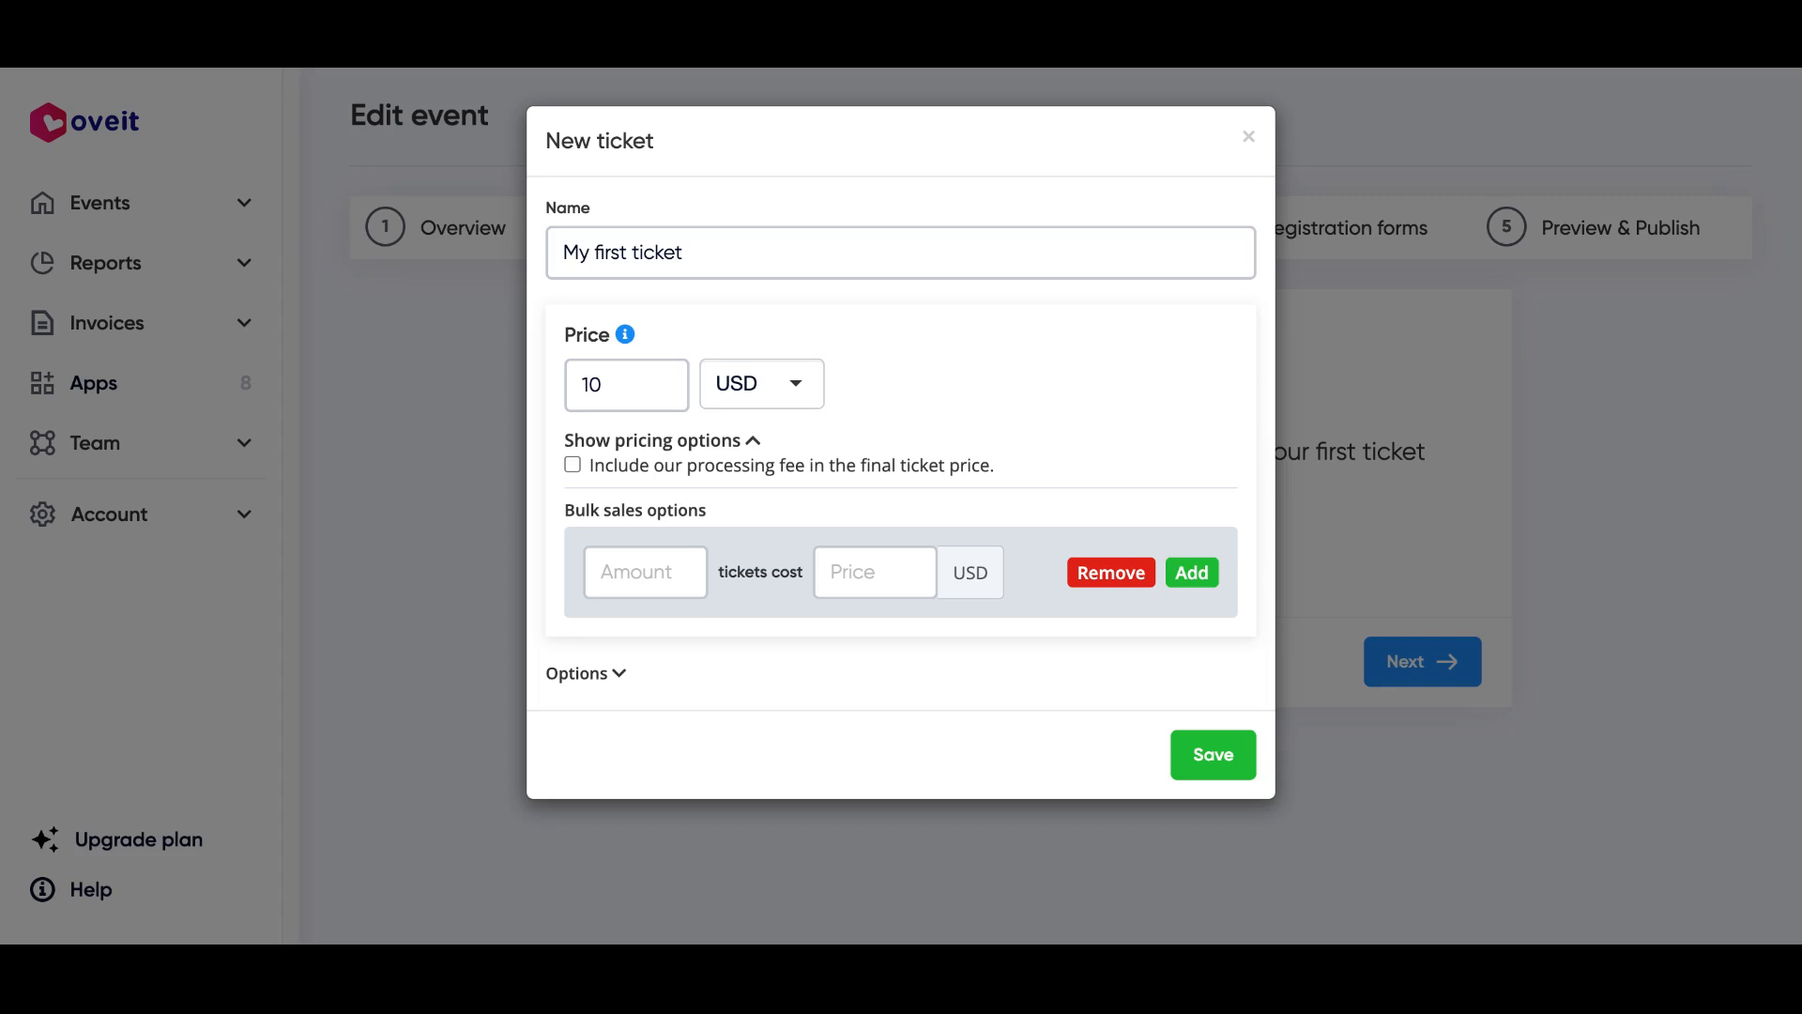
click(660, 440)
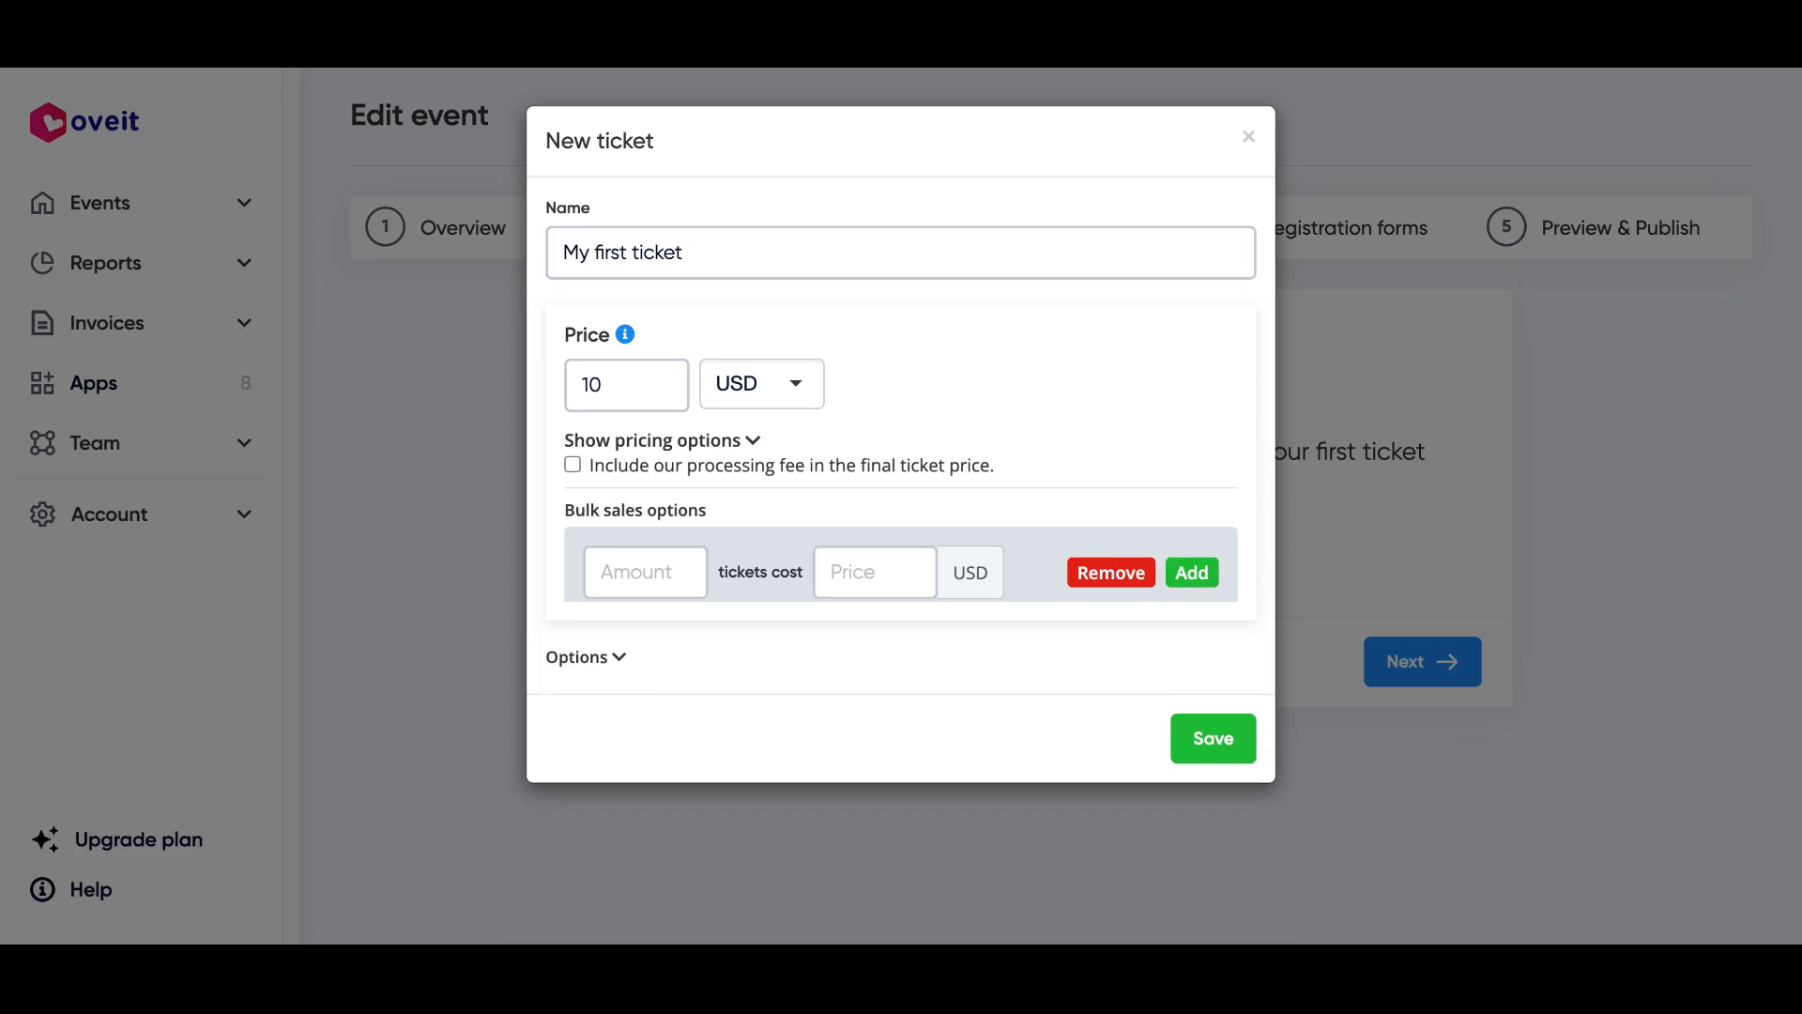
click(578, 512)
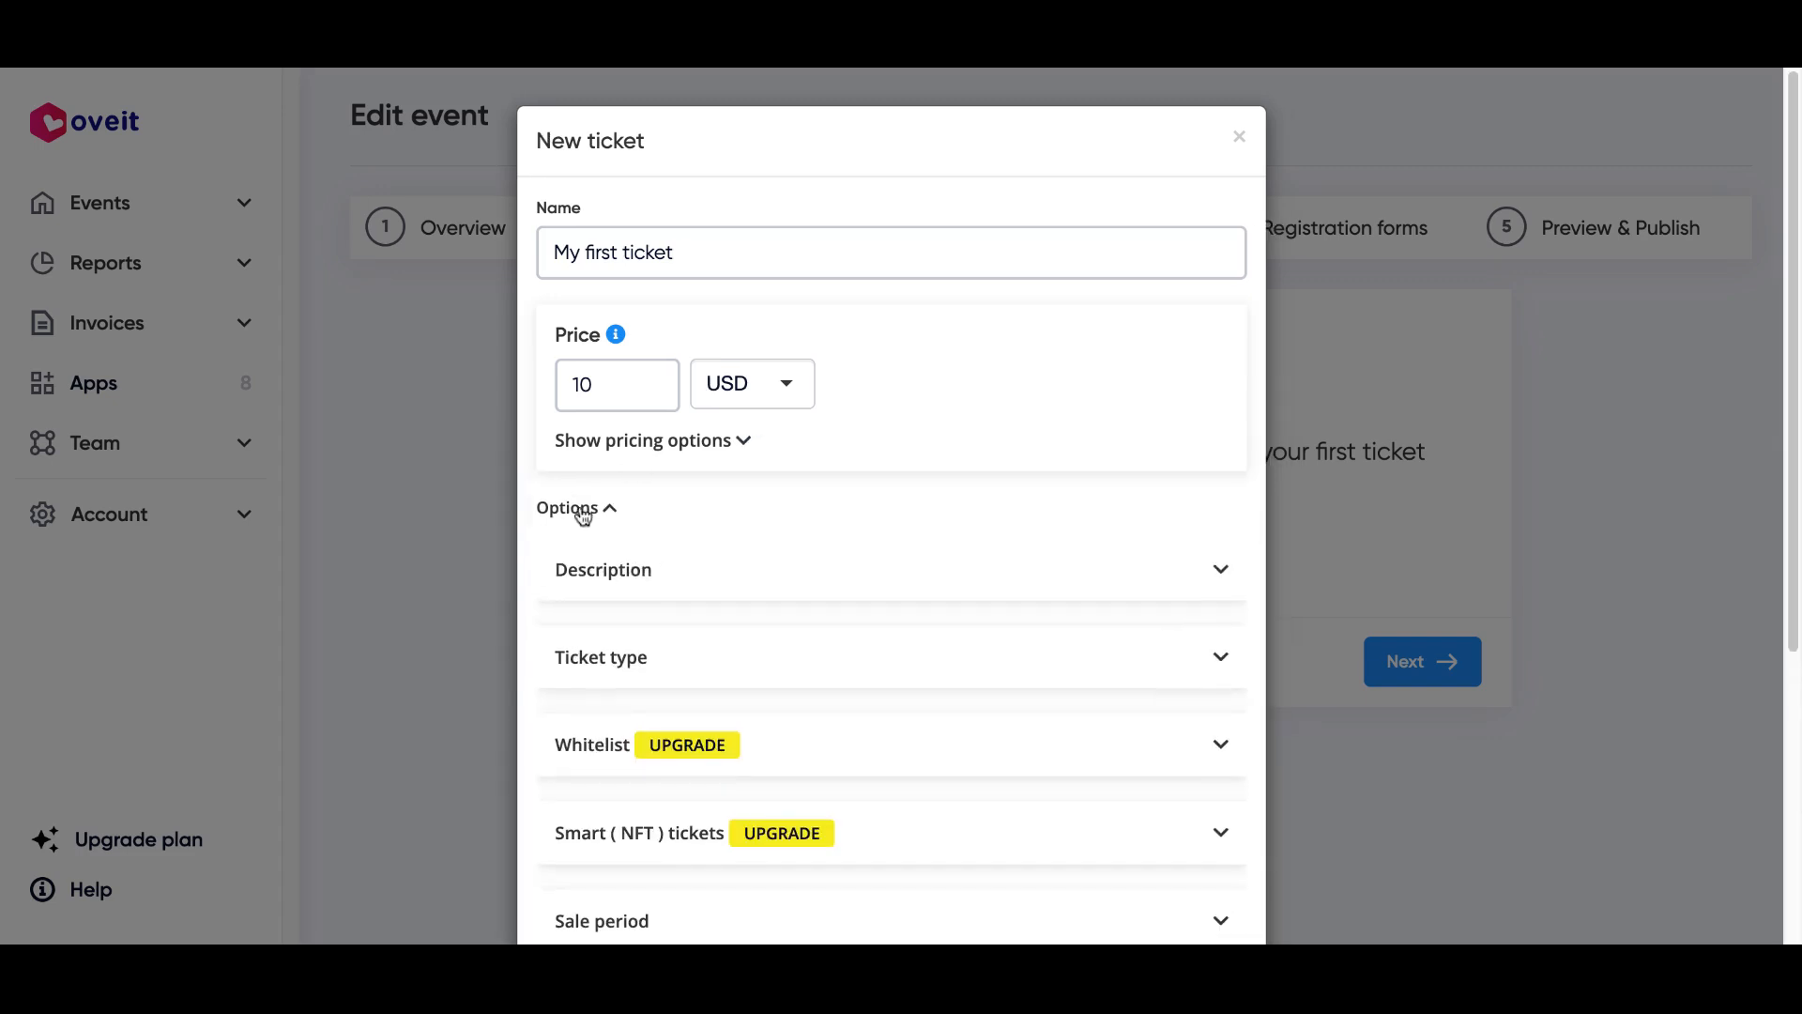
scroll(711, 511, down, 1)
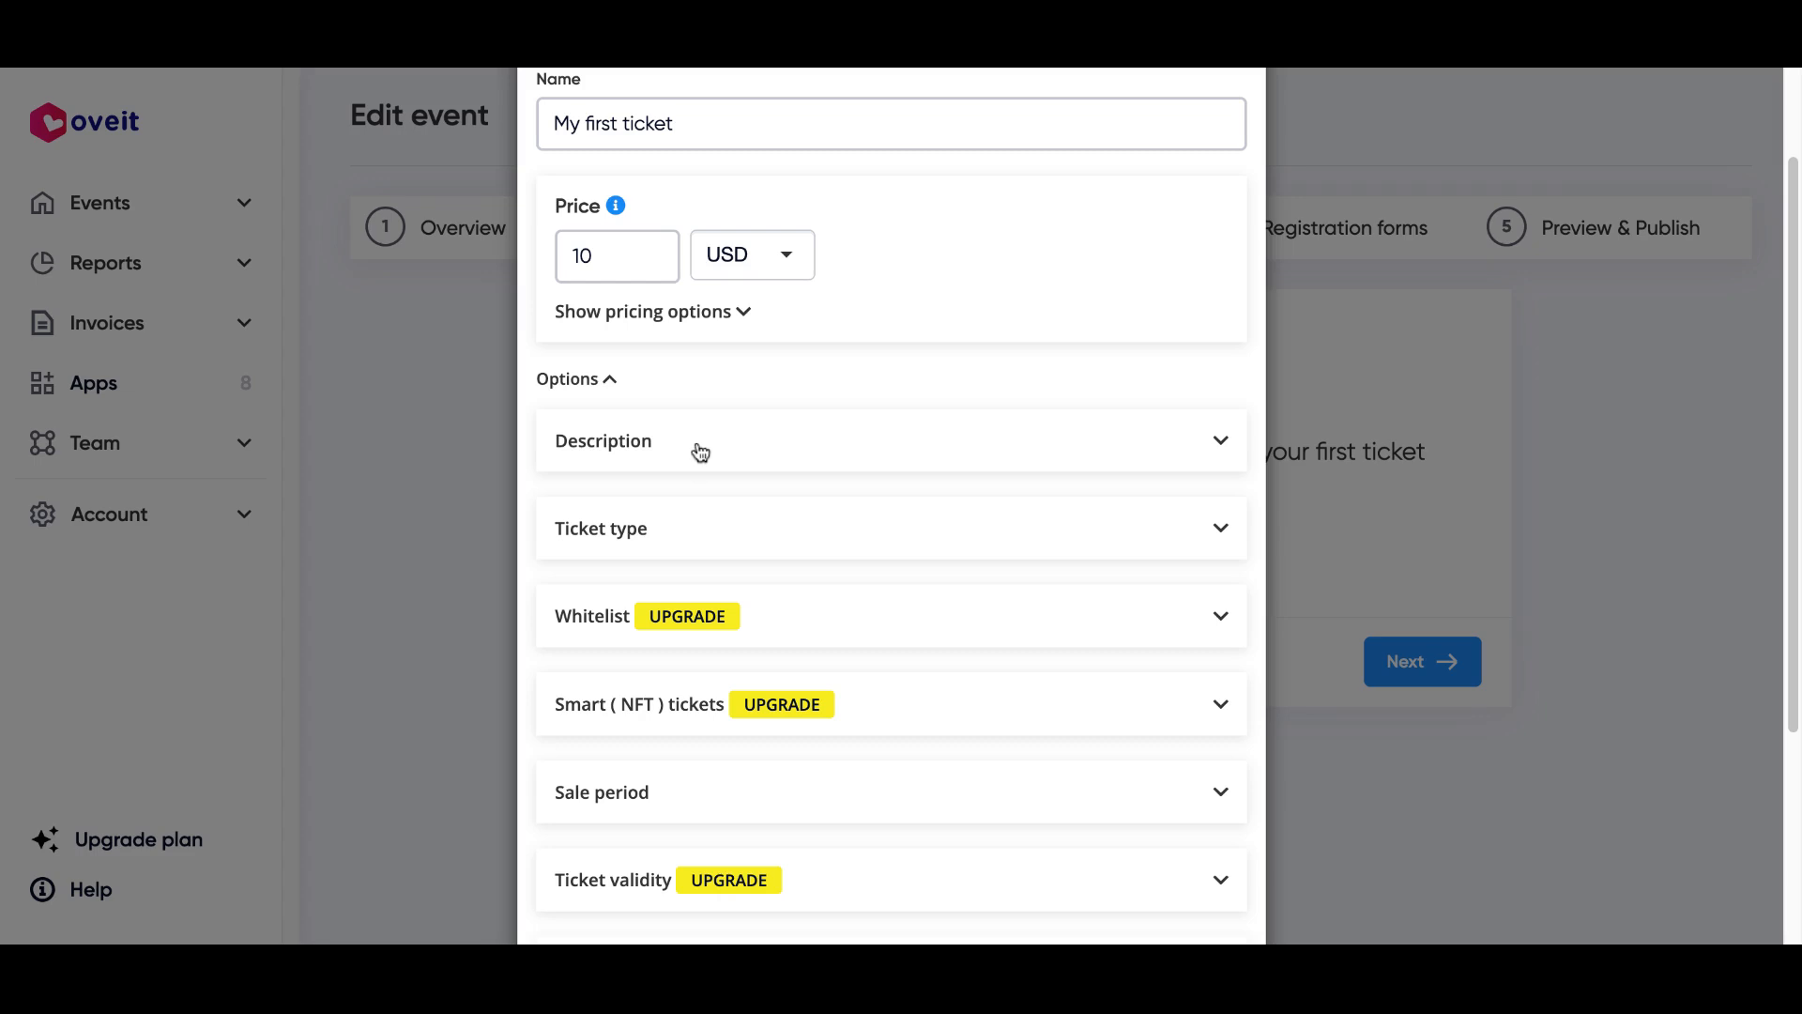
click(701, 528)
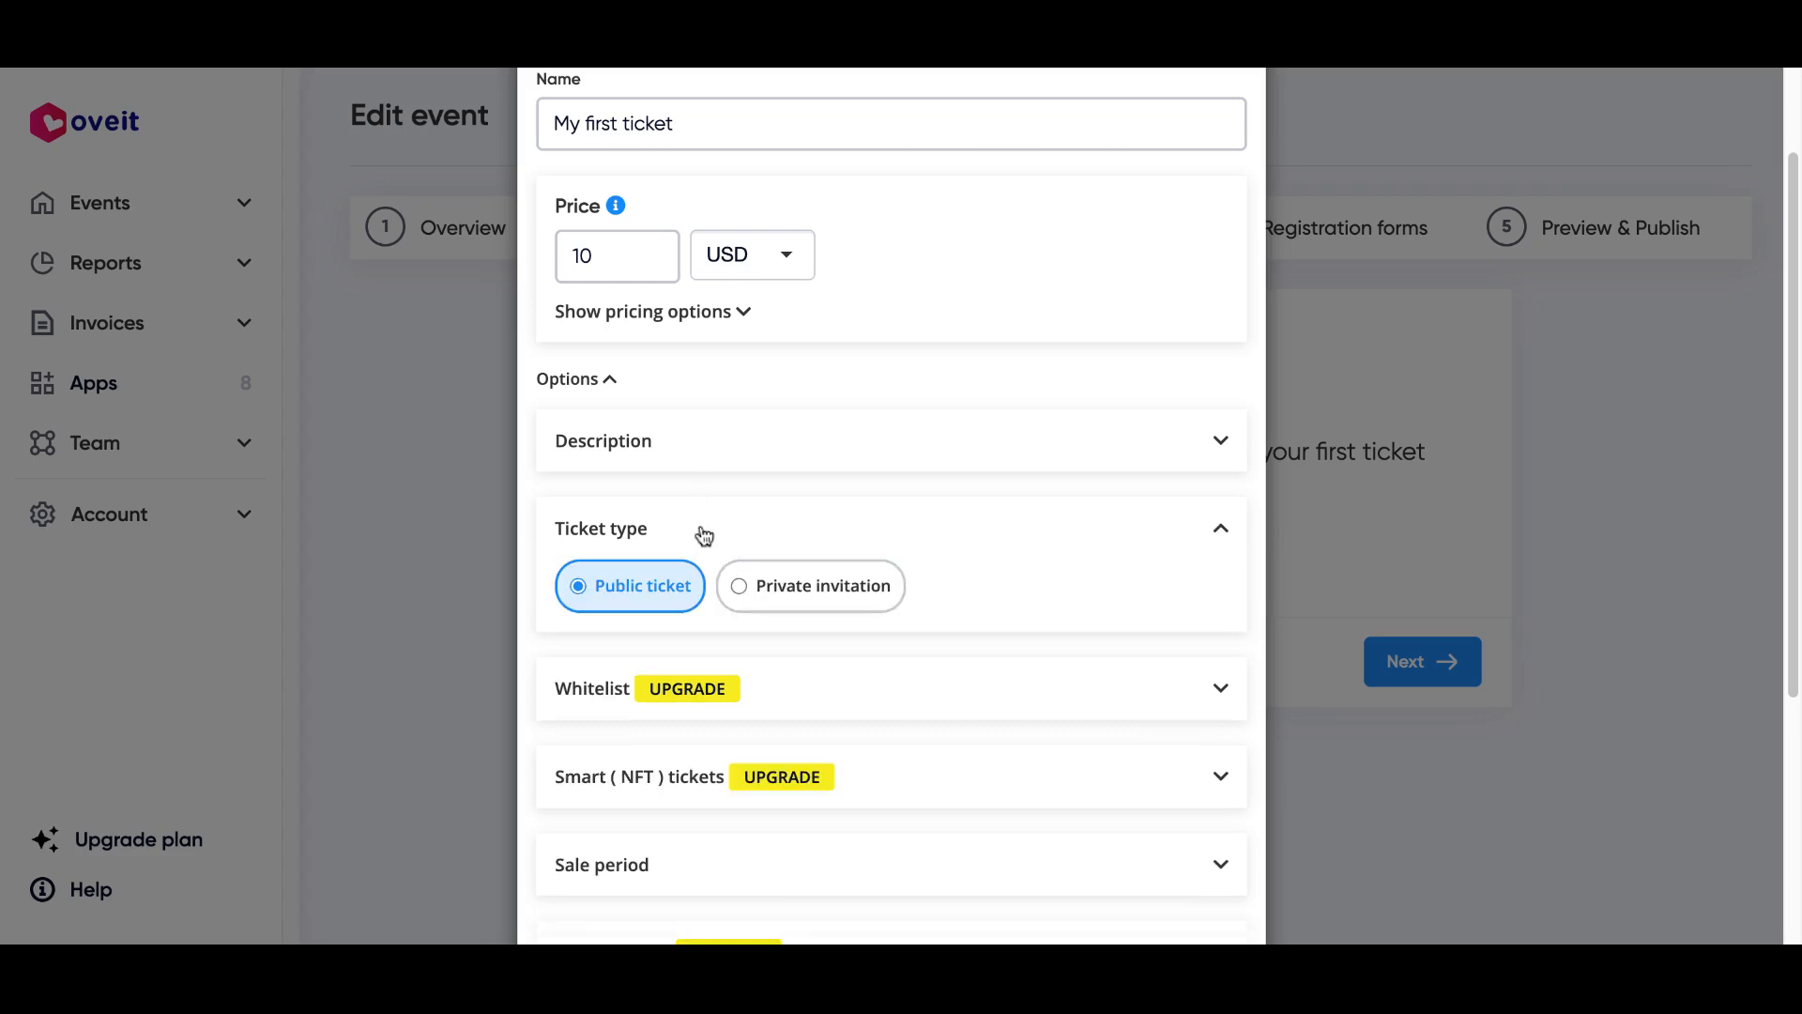
click(704, 530)
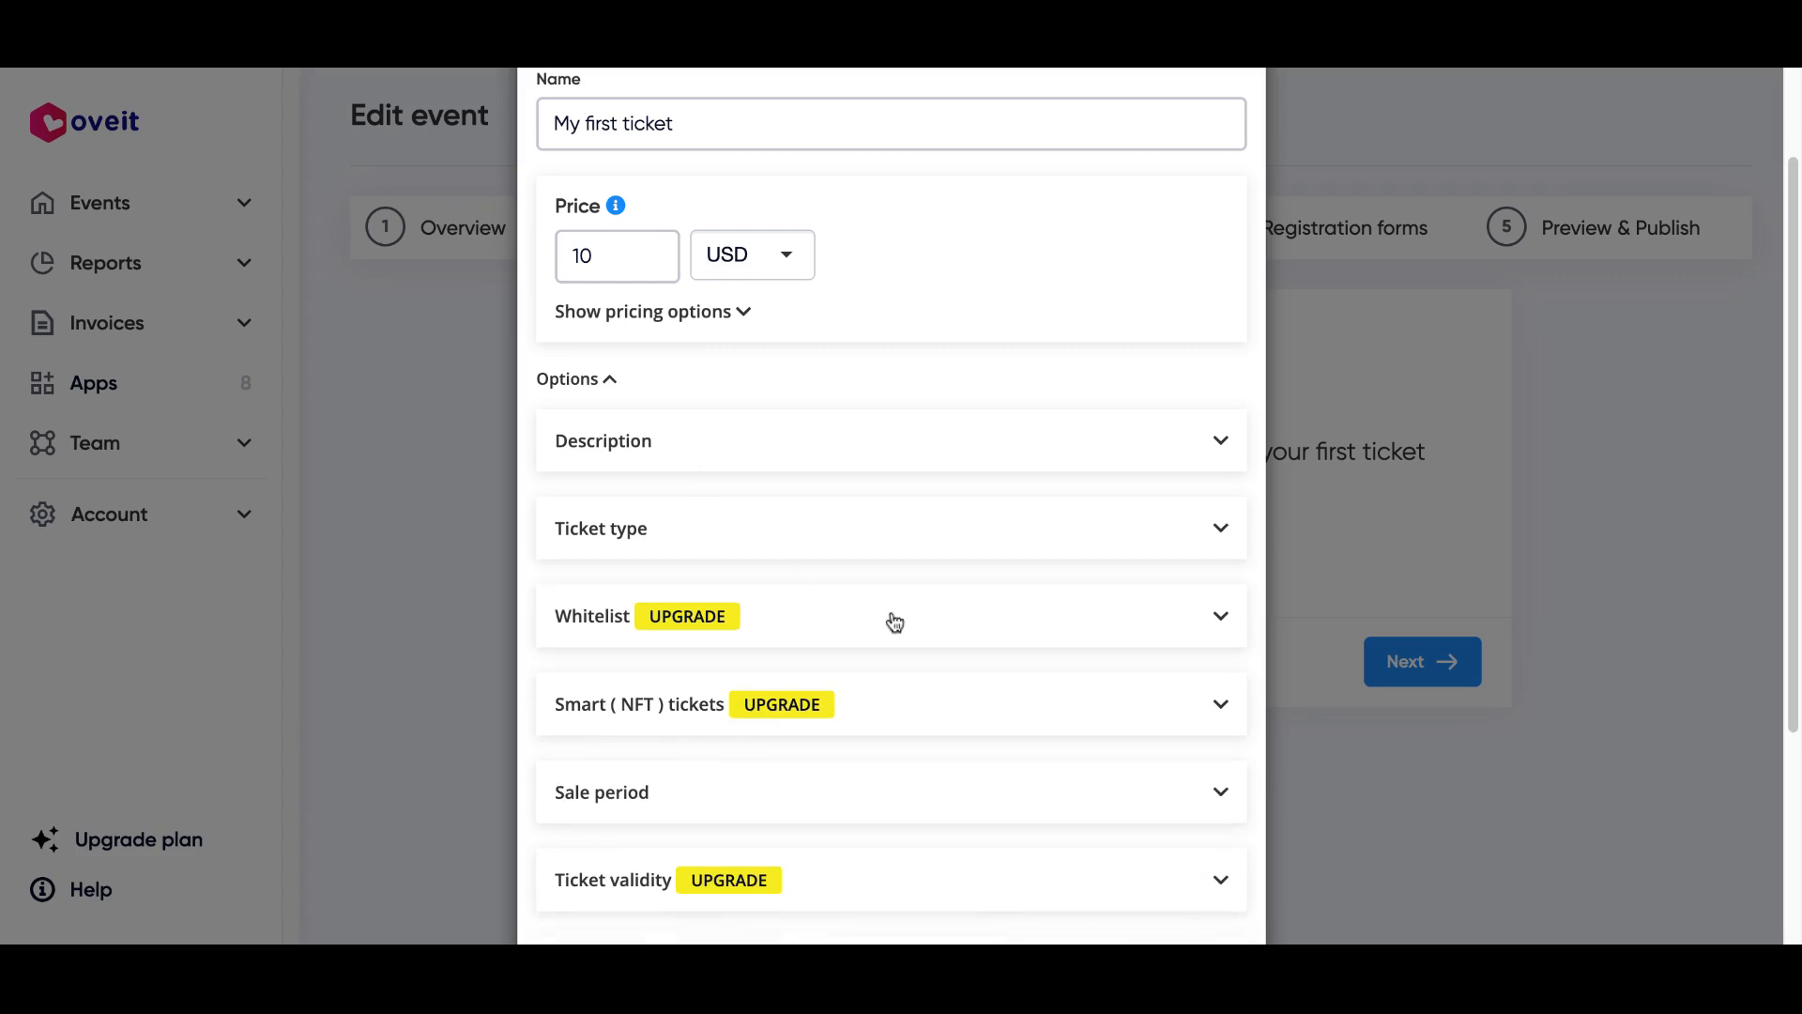
Examine the ticket's whitelist, sale period, ticket validity and numbering options
scroll(893, 620, down, 1)
click(876, 549)
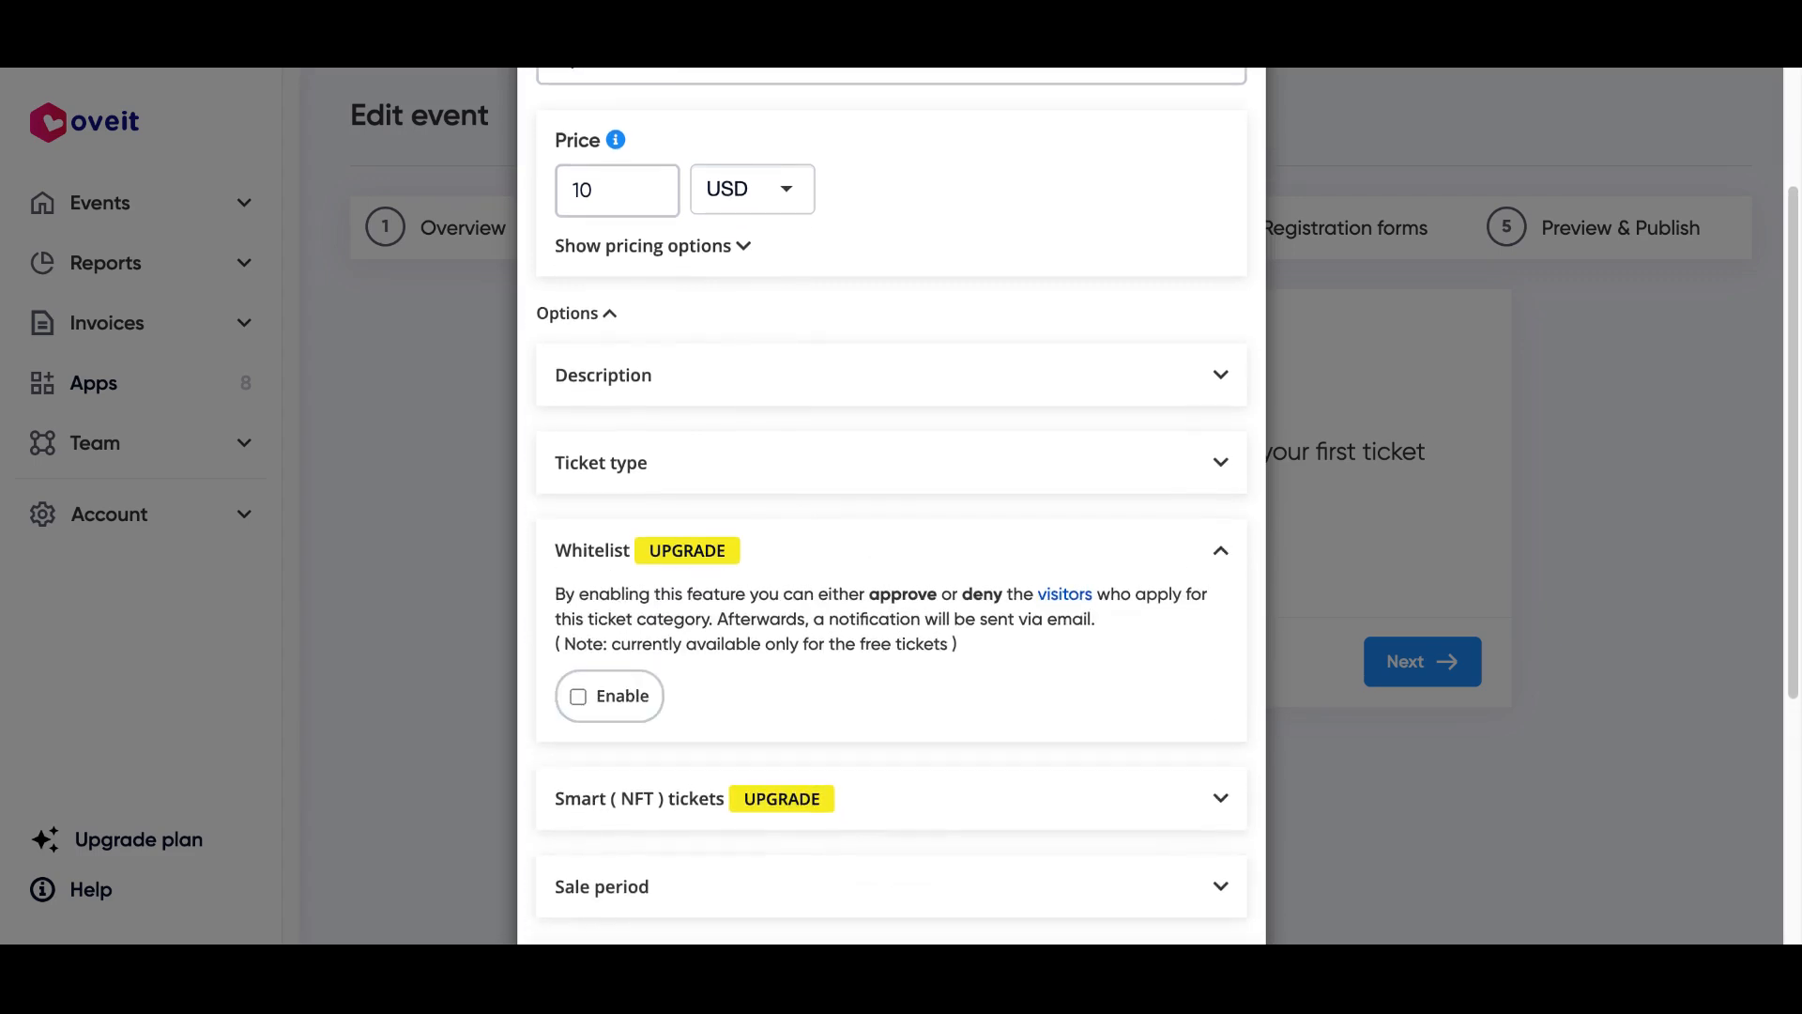
scroll(802, 491, down, 4)
click(803, 499)
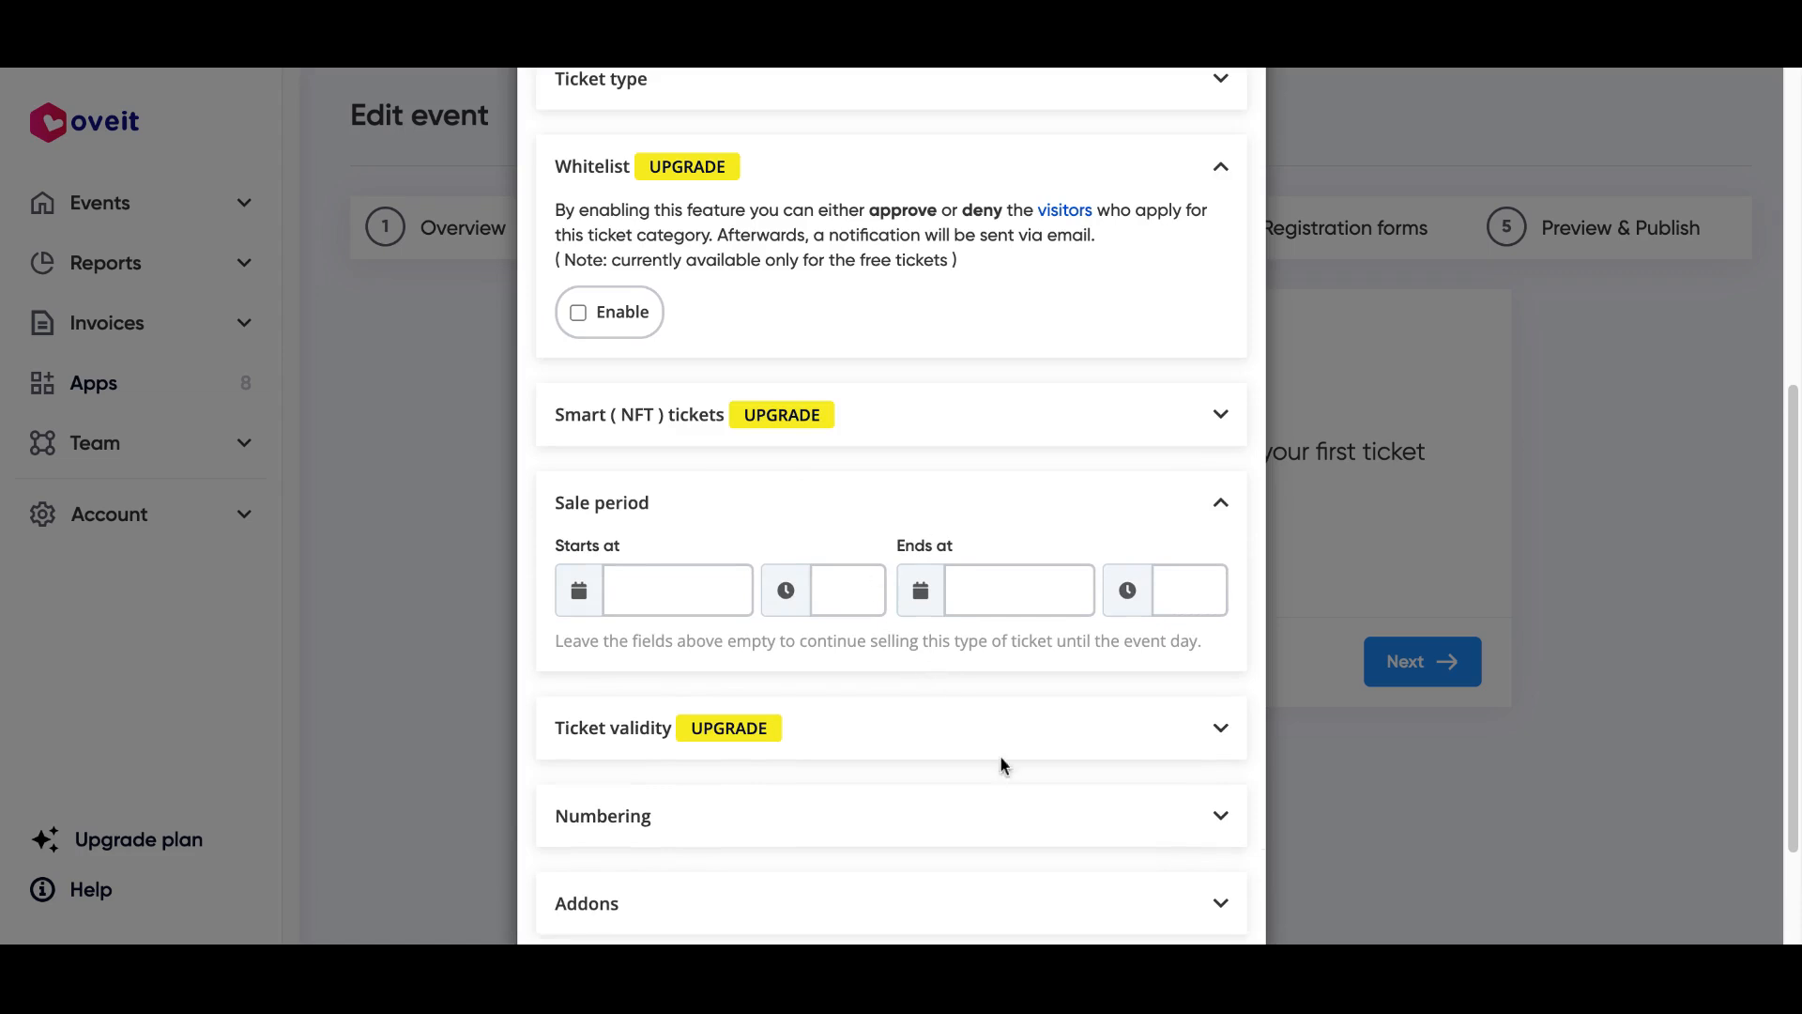
scroll(920, 676, down, 1)
click(912, 640)
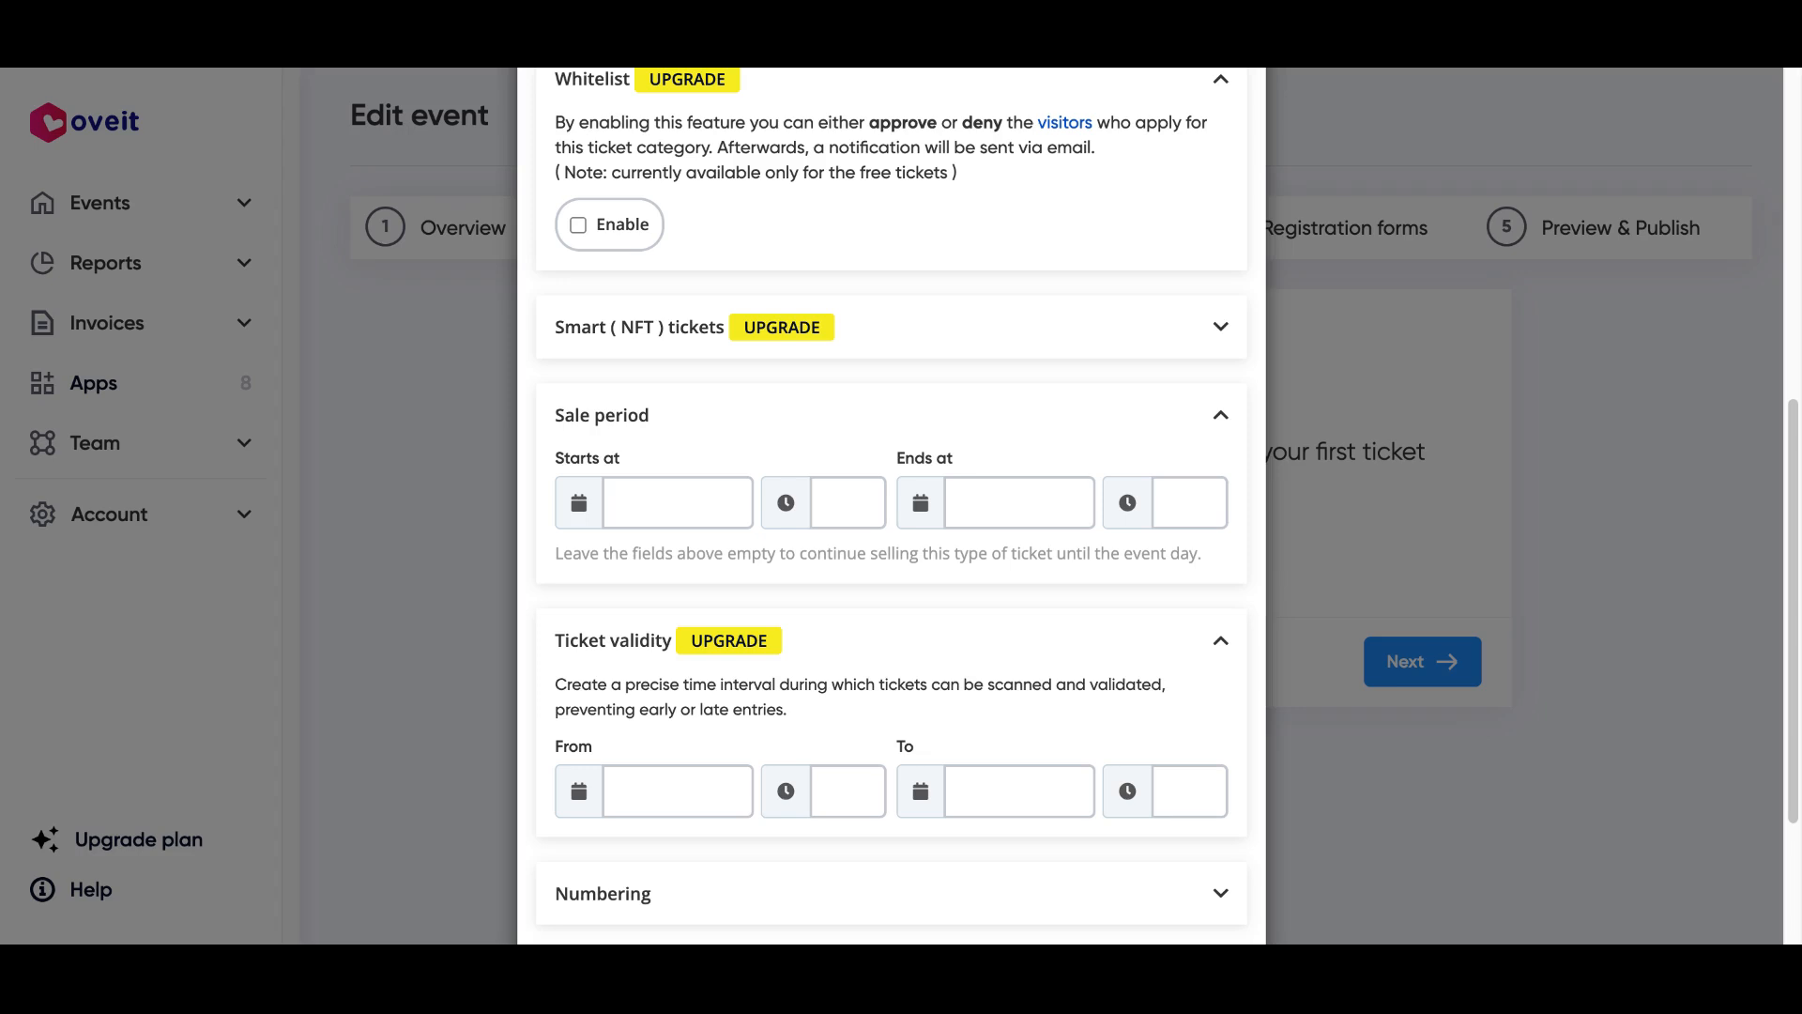
scroll(762, 713, down, 2)
click(762, 722)
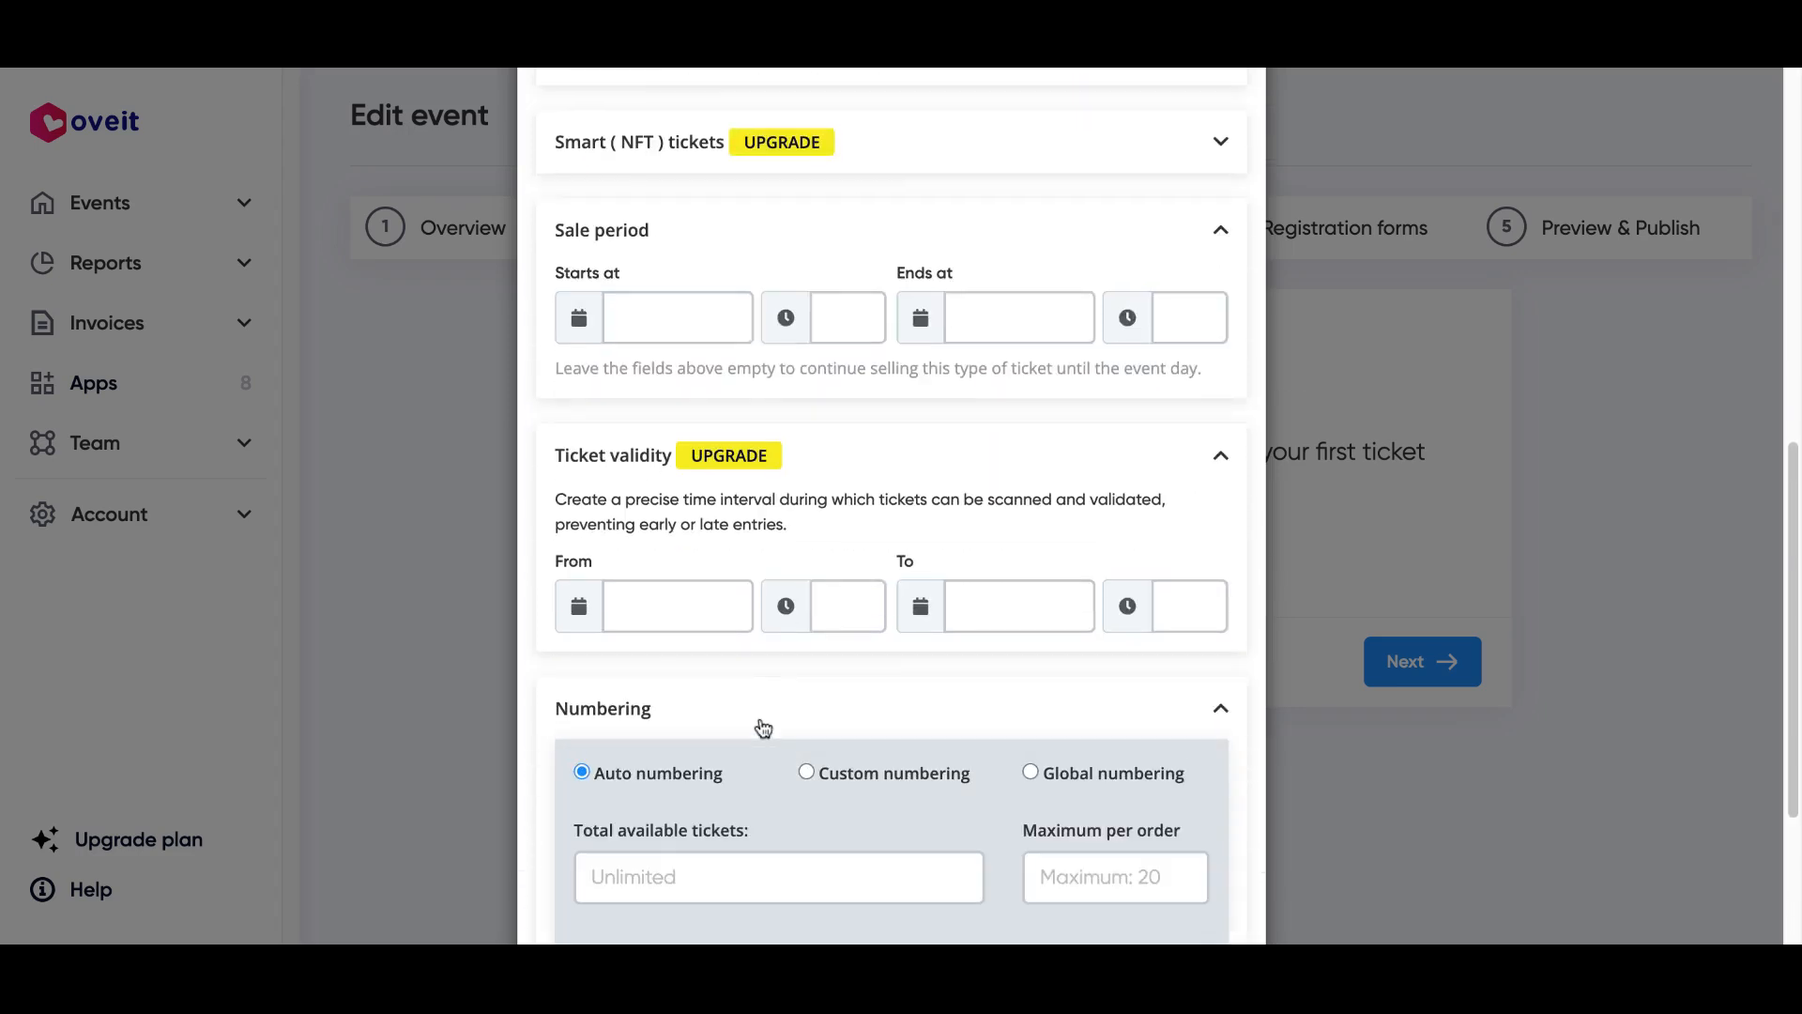
scroll(762, 728, down, 1)
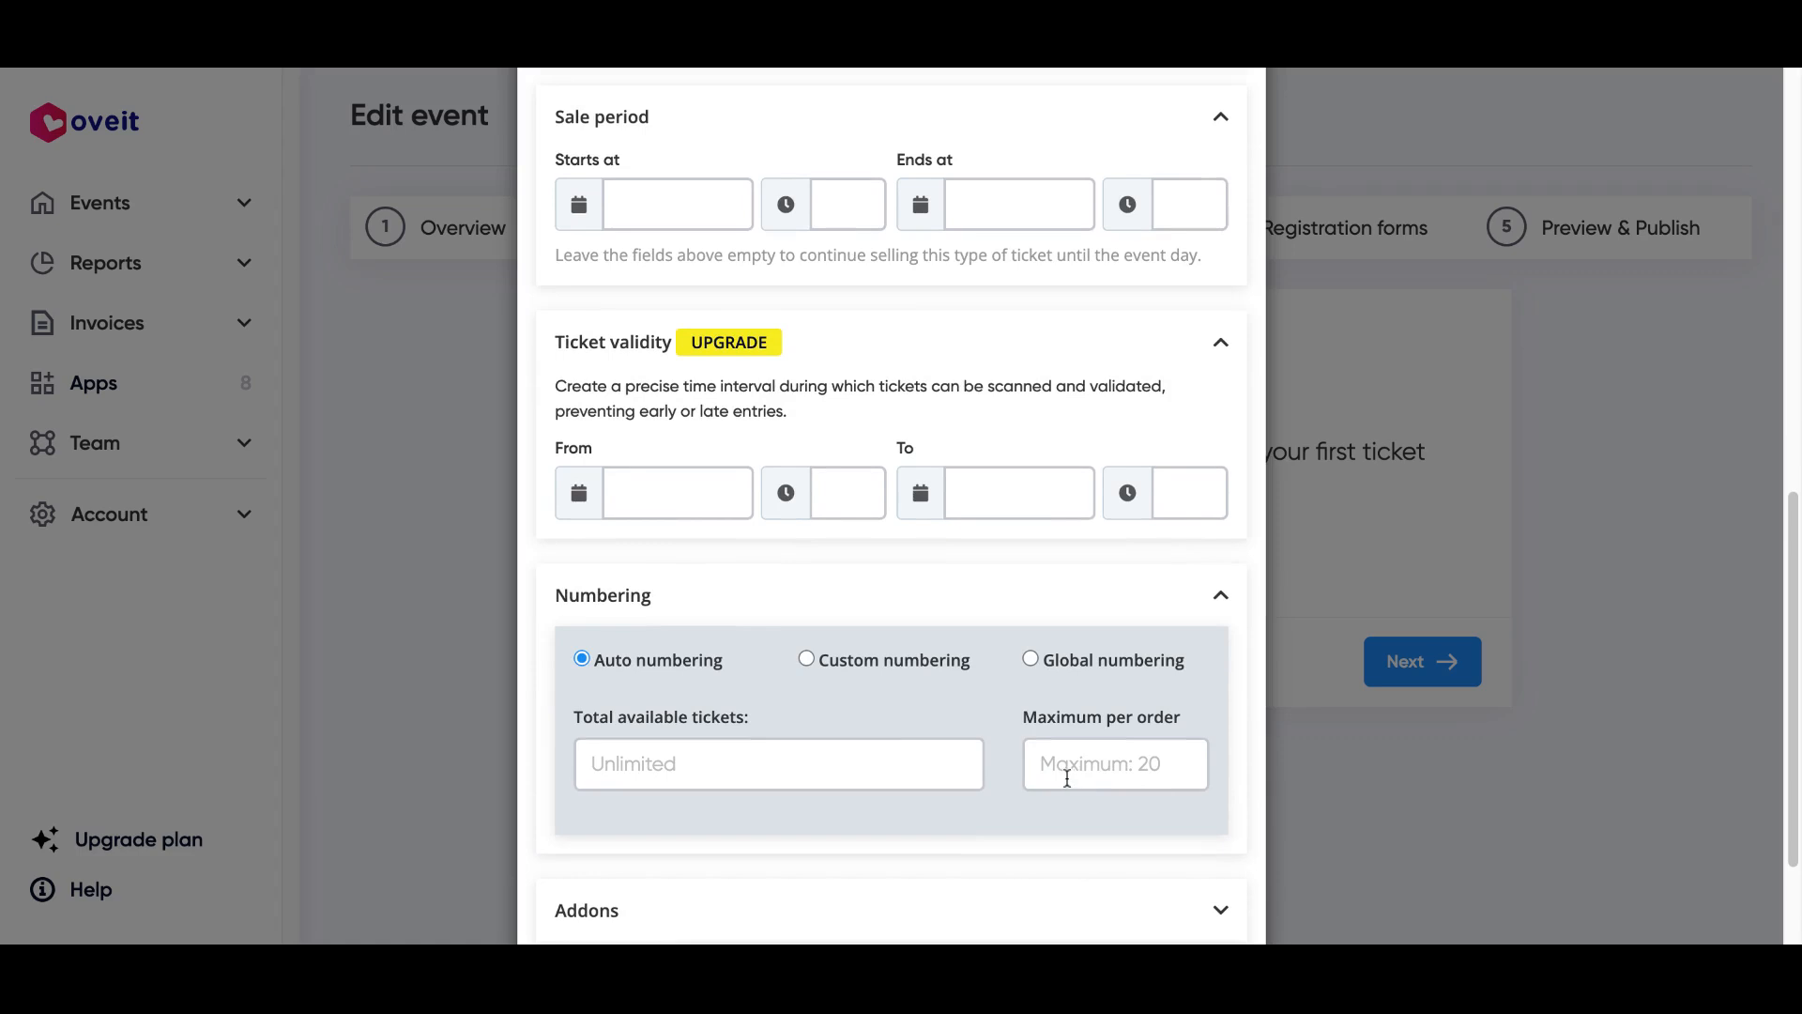
scroll(903, 838, down, 1)
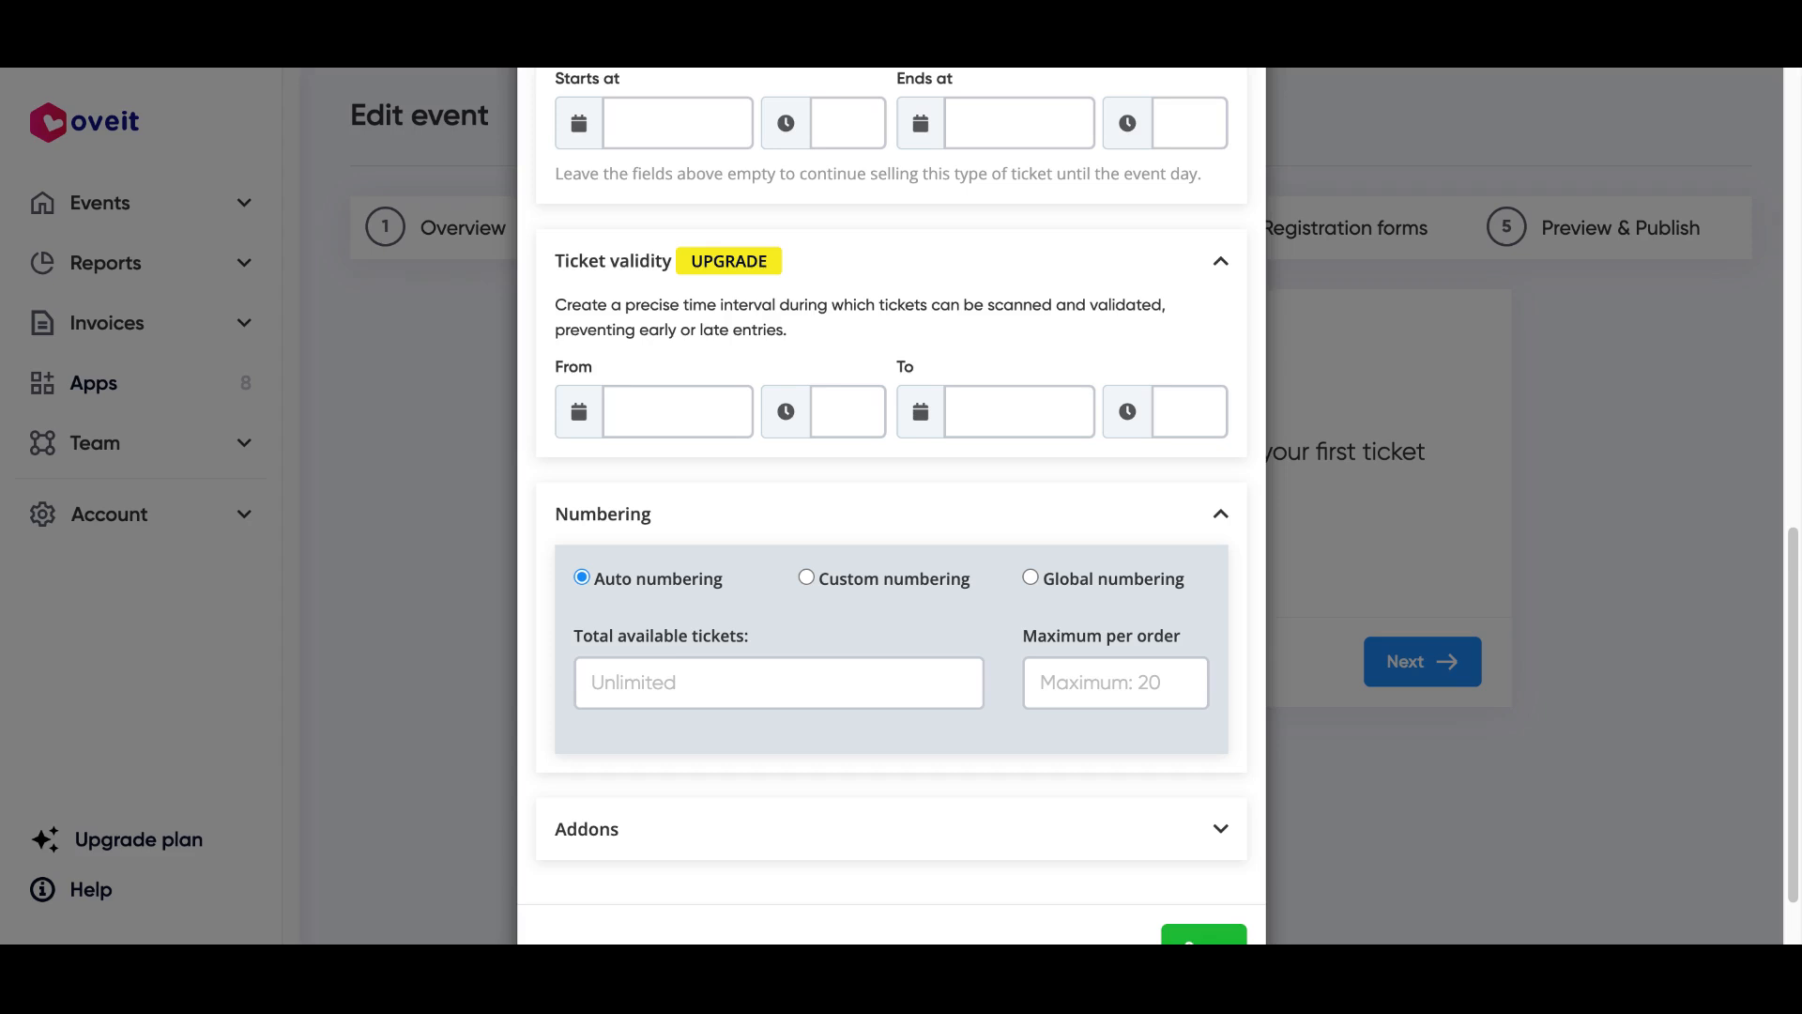
Save the ticket settings and proceed from the ticket list to the event's advanced settings
scroll(1042, 850, down, 1)
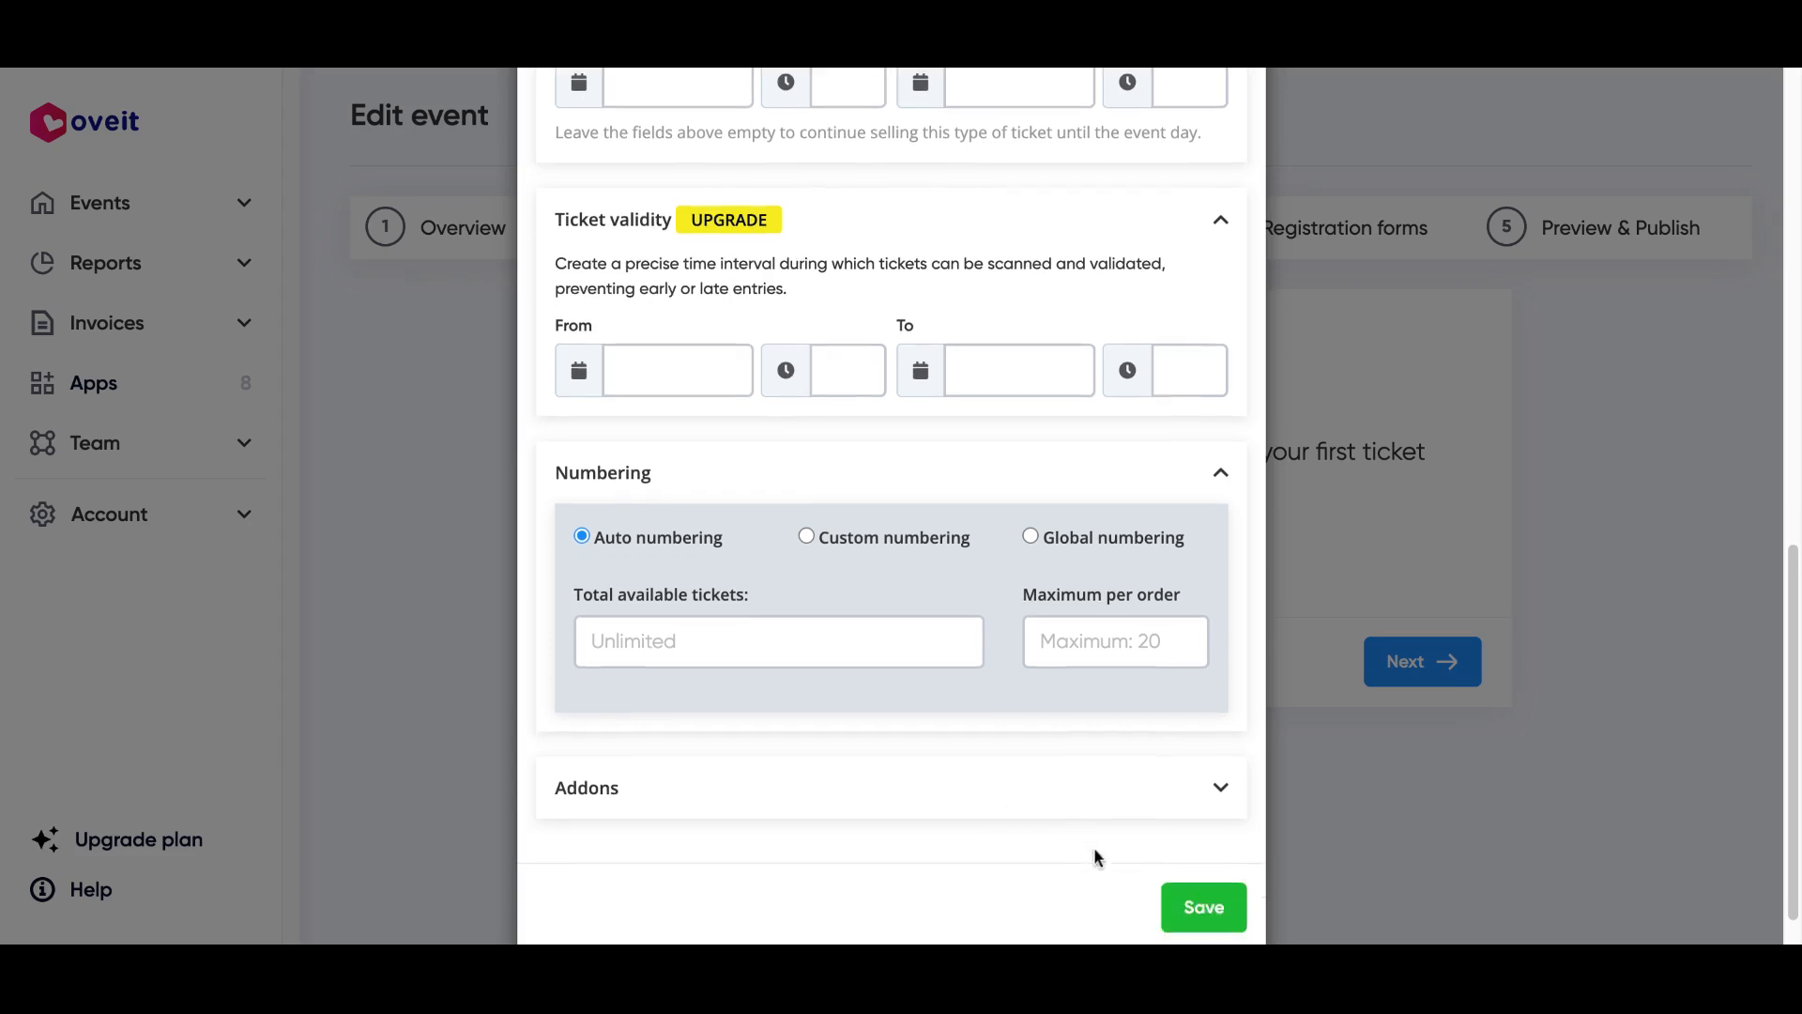
click(1211, 912)
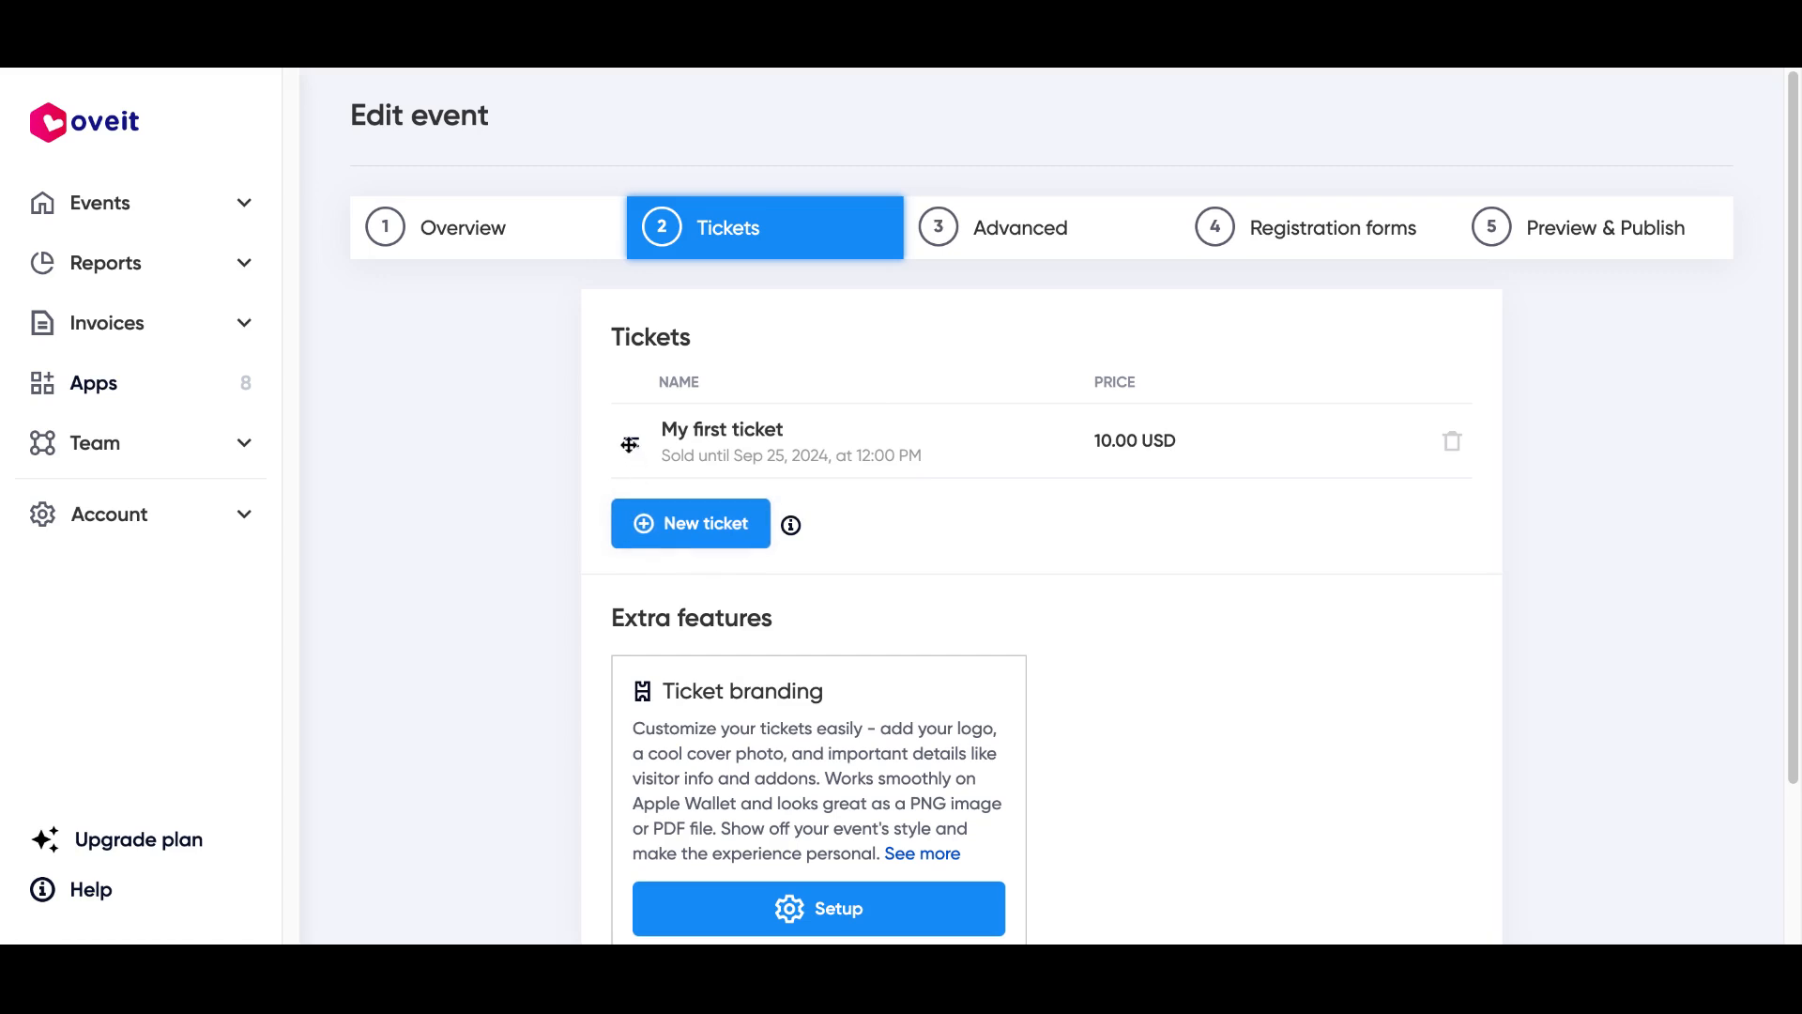
drag(630, 444, 973, 545)
scroll(1167, 616, down, 2)
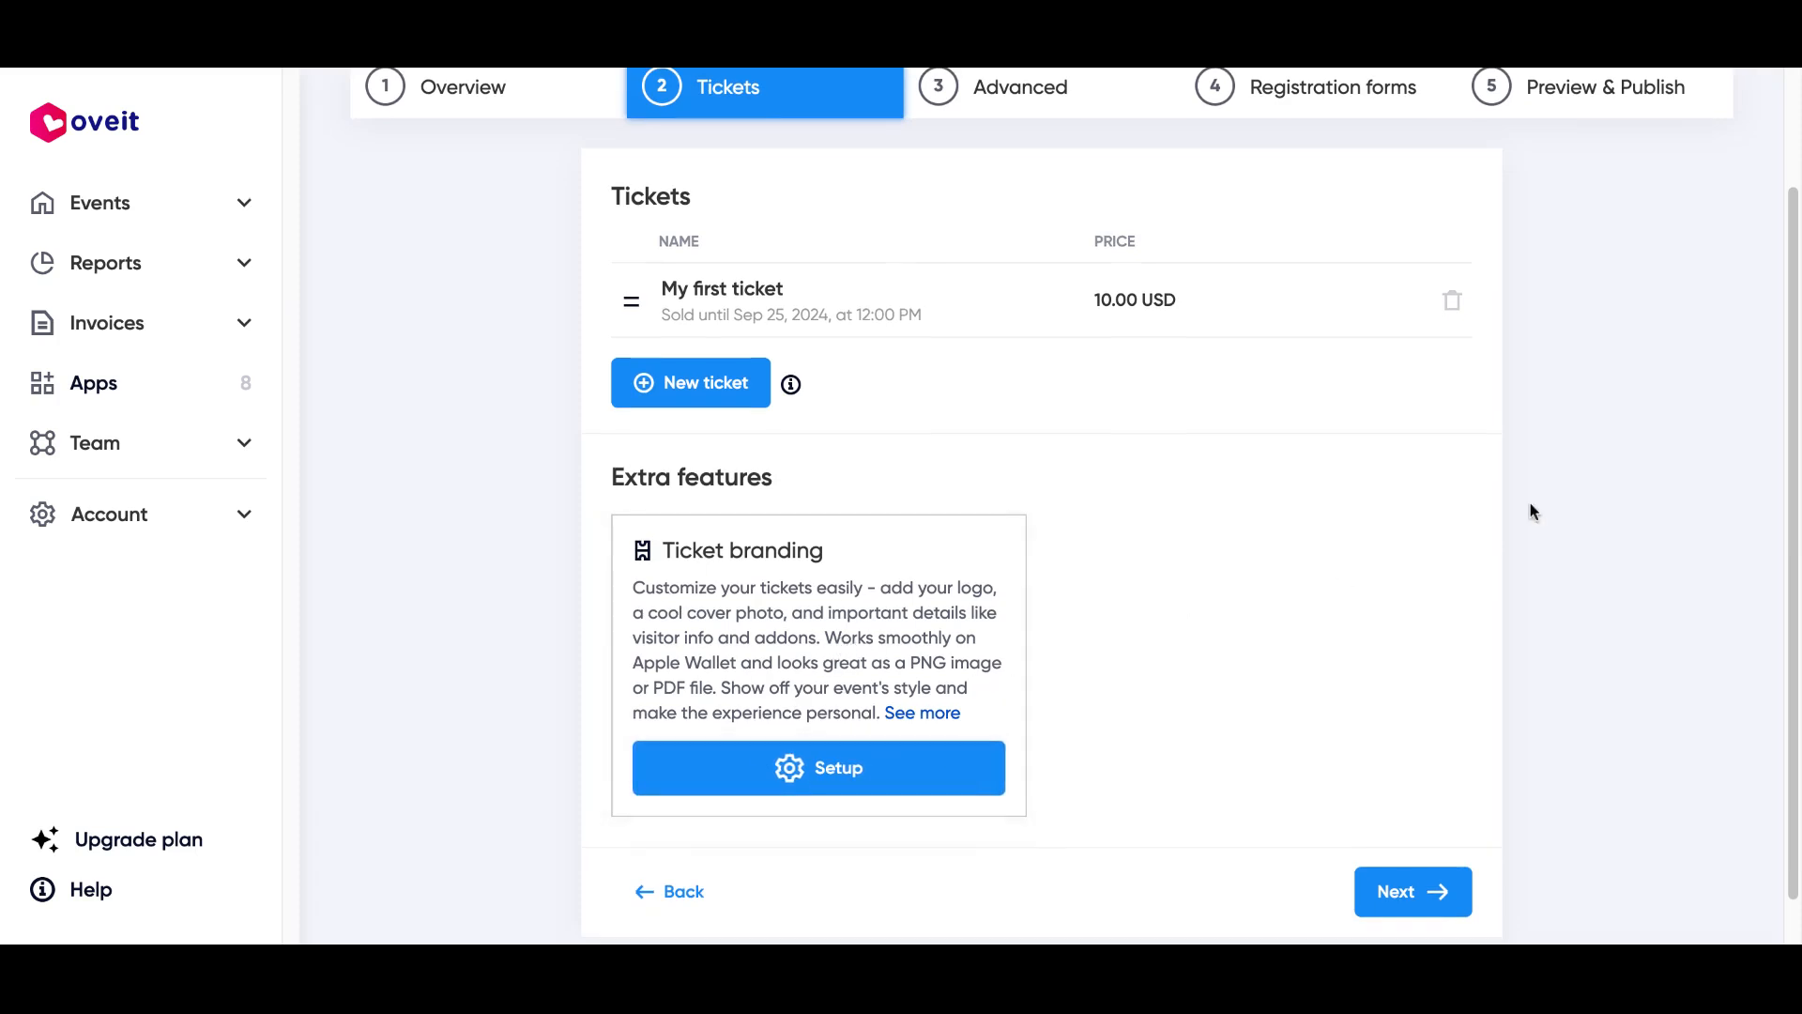
click(1426, 892)
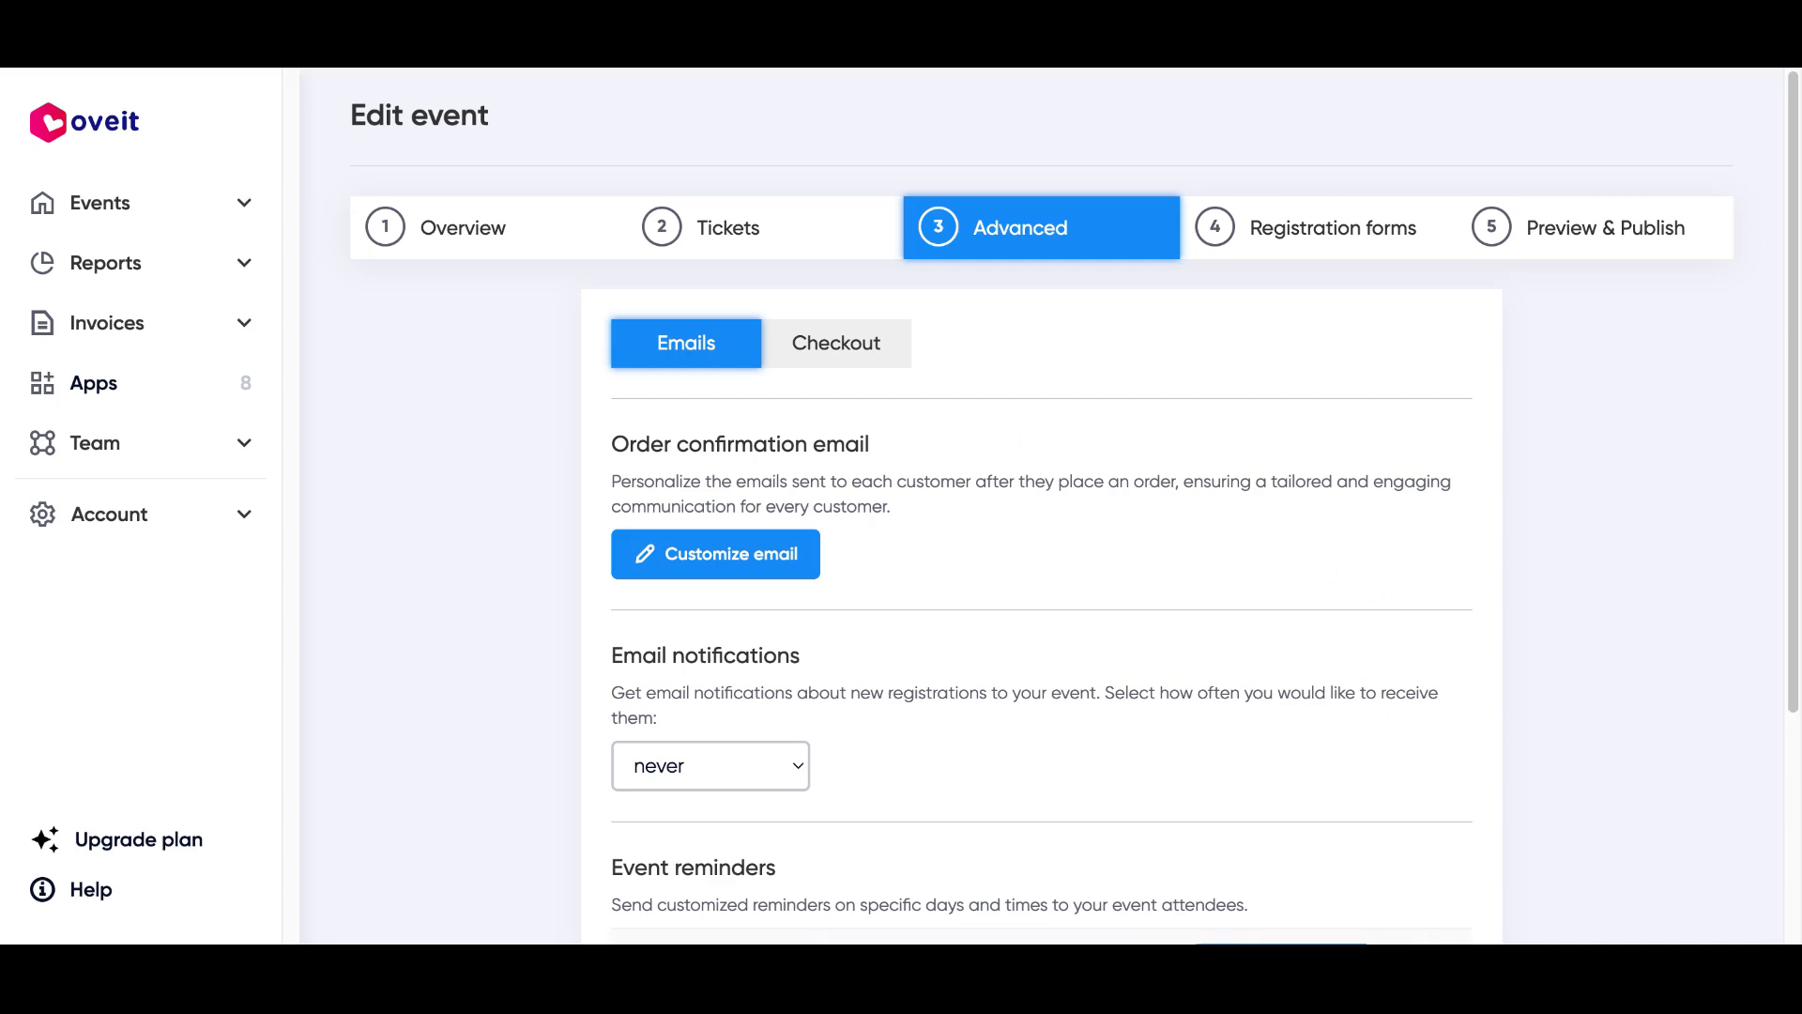
Examine the order confirmation email's content, the email notification setting and the event reminders
click(729, 559)
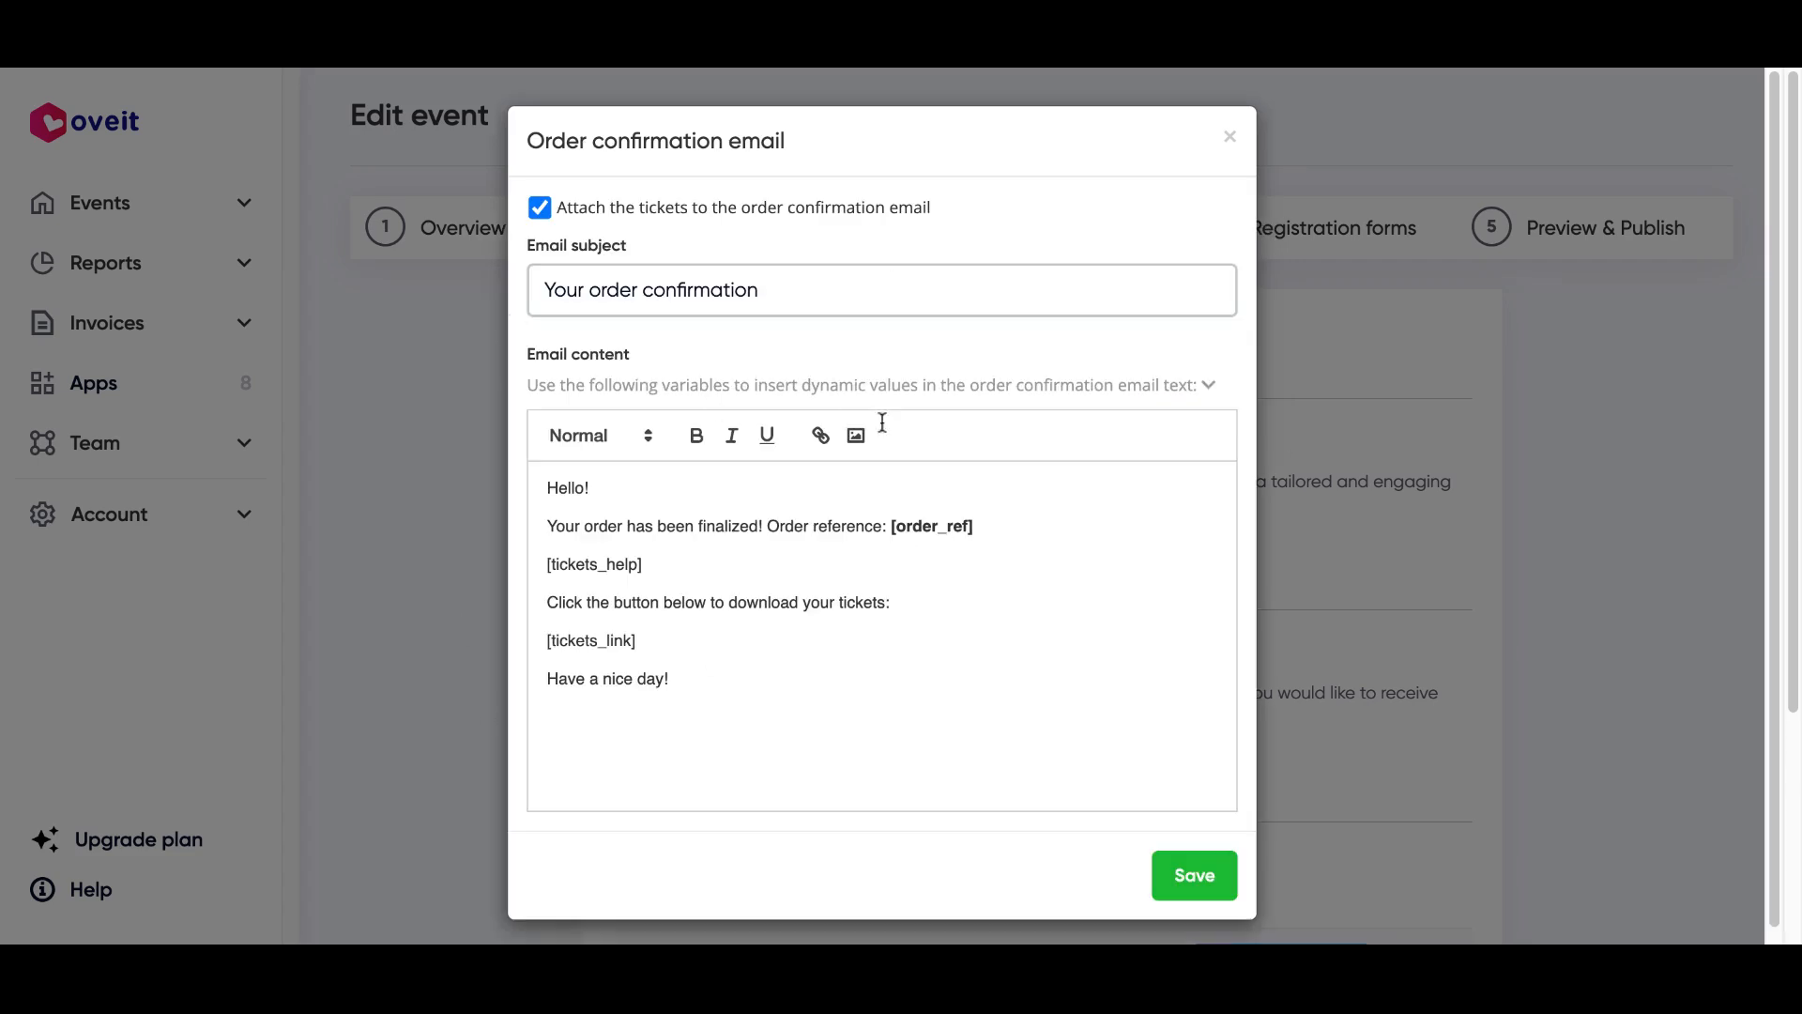
click(1408, 479)
scroll(1408, 479, down, 2)
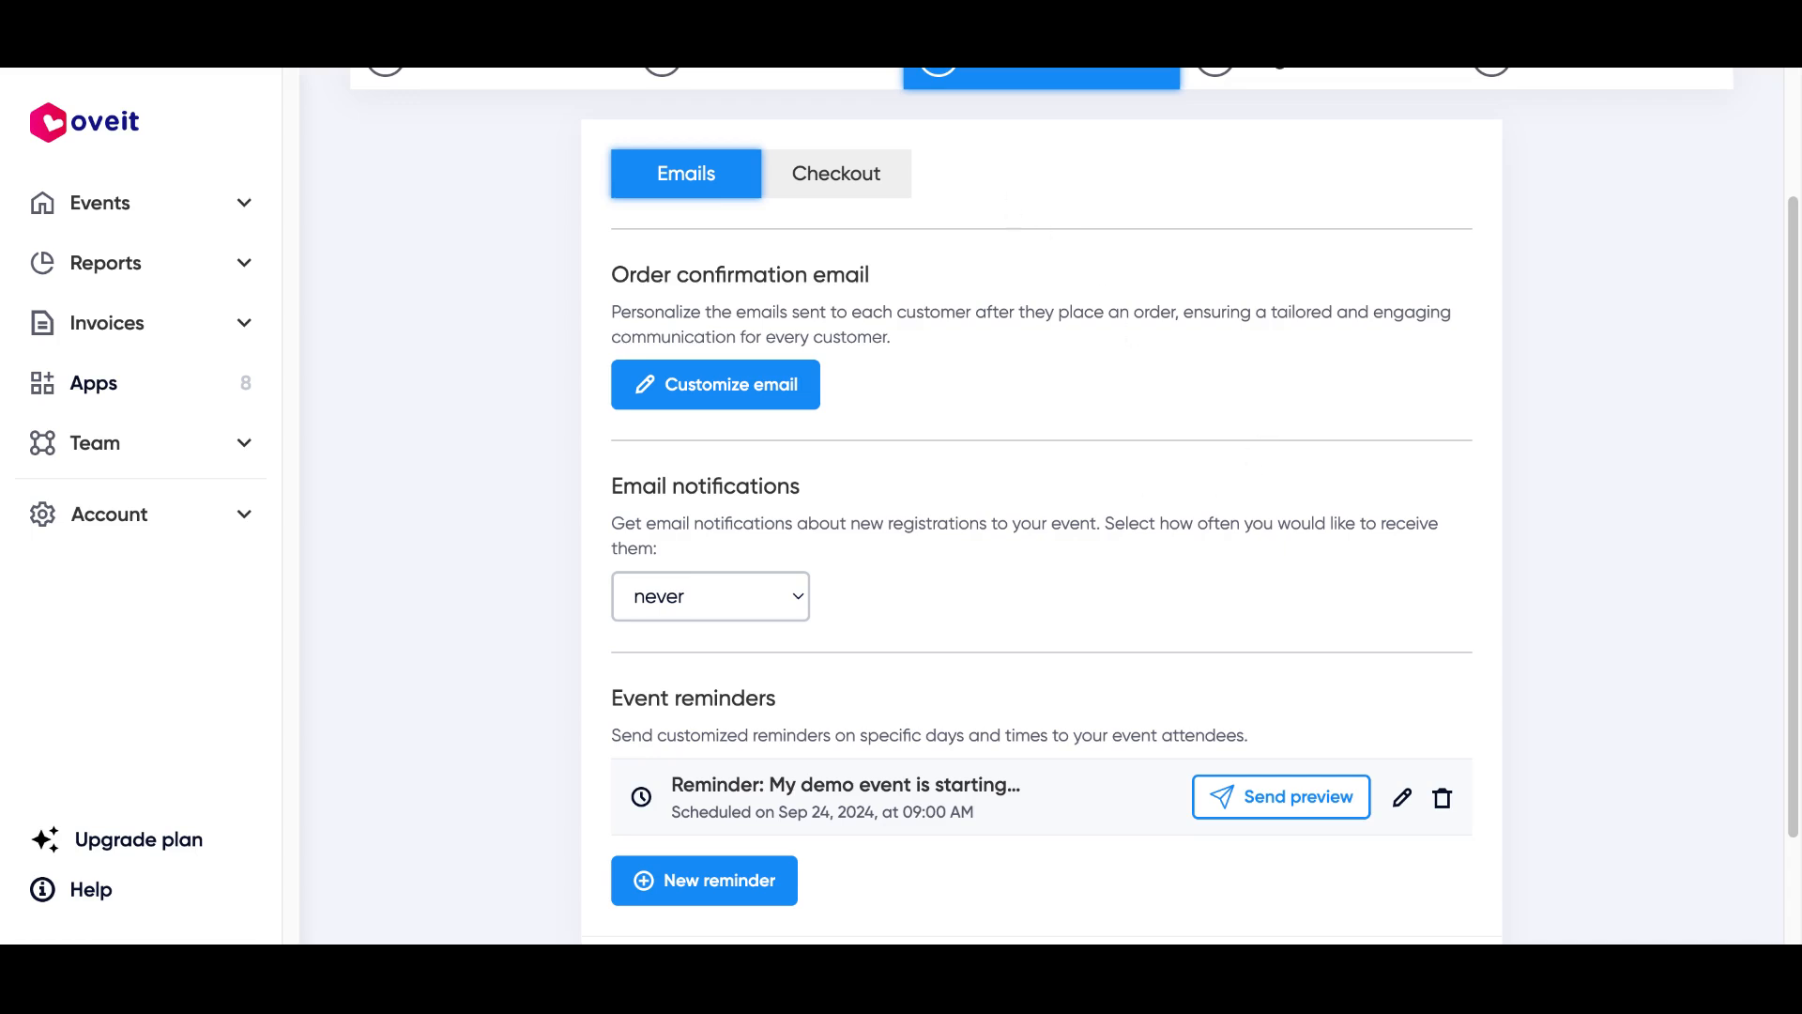
Examine the checkout settings and the customization options of the order confirmation page
click(807, 183)
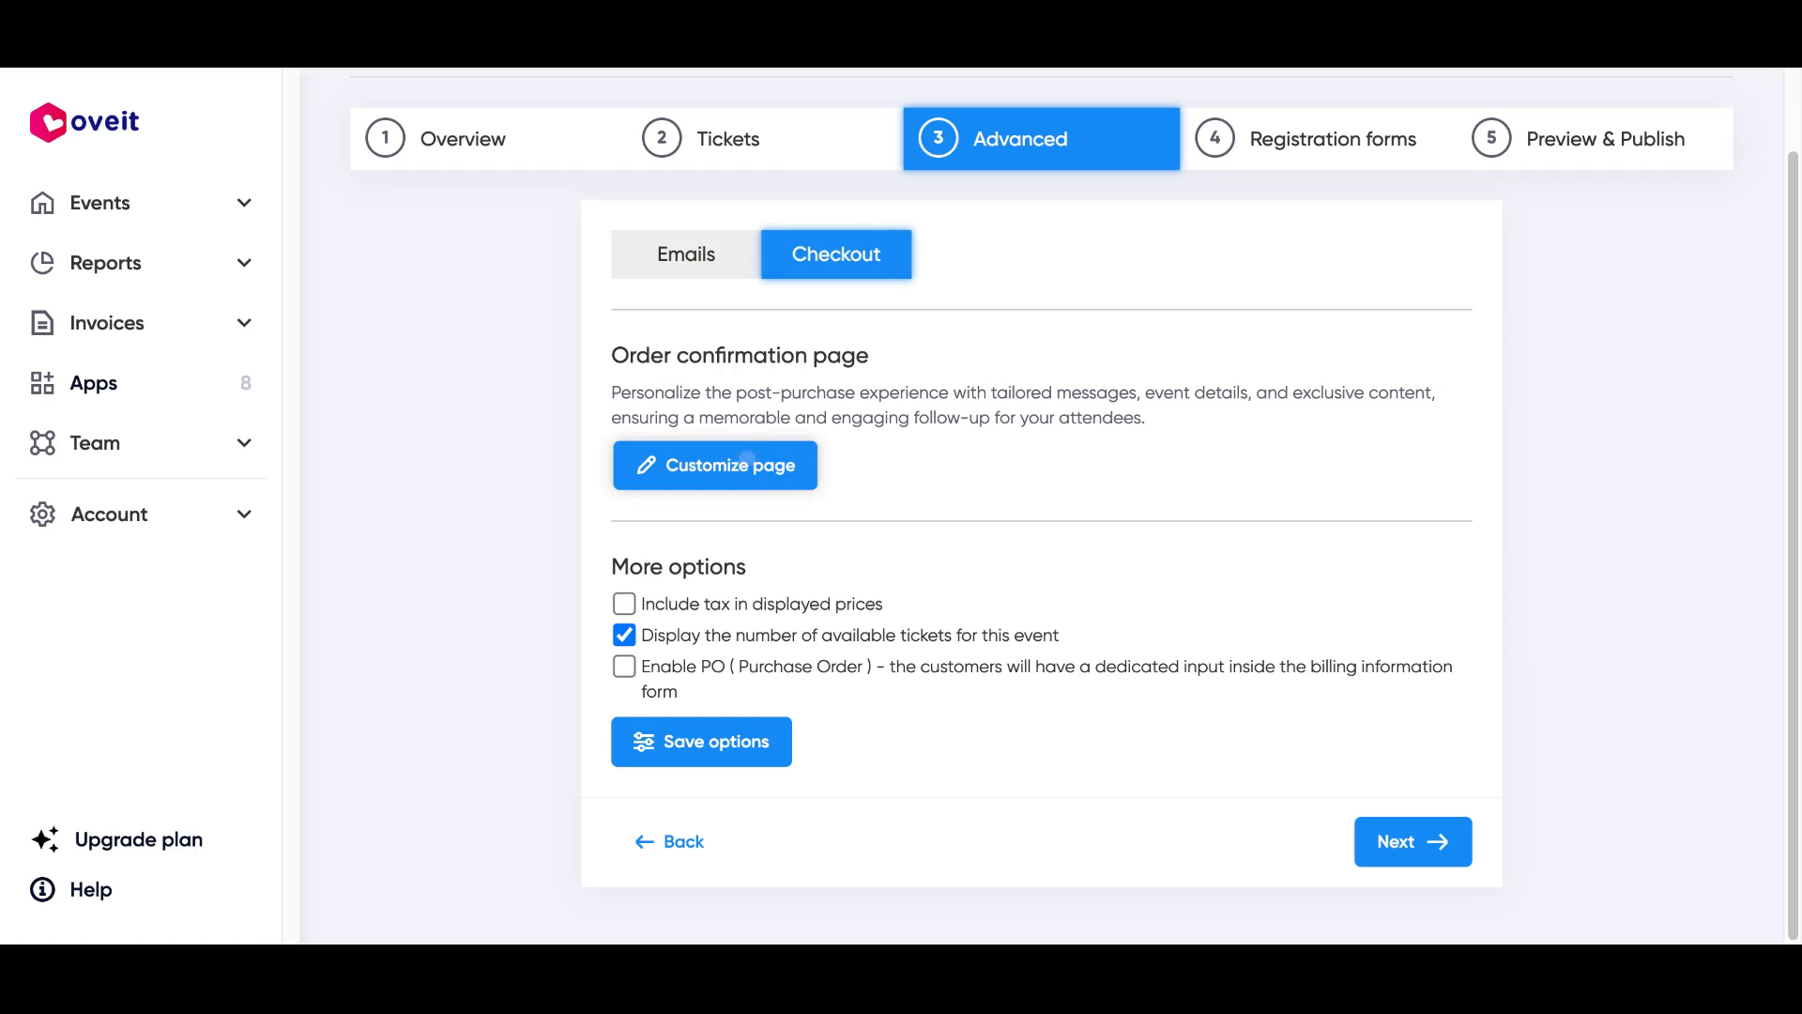
click(743, 458)
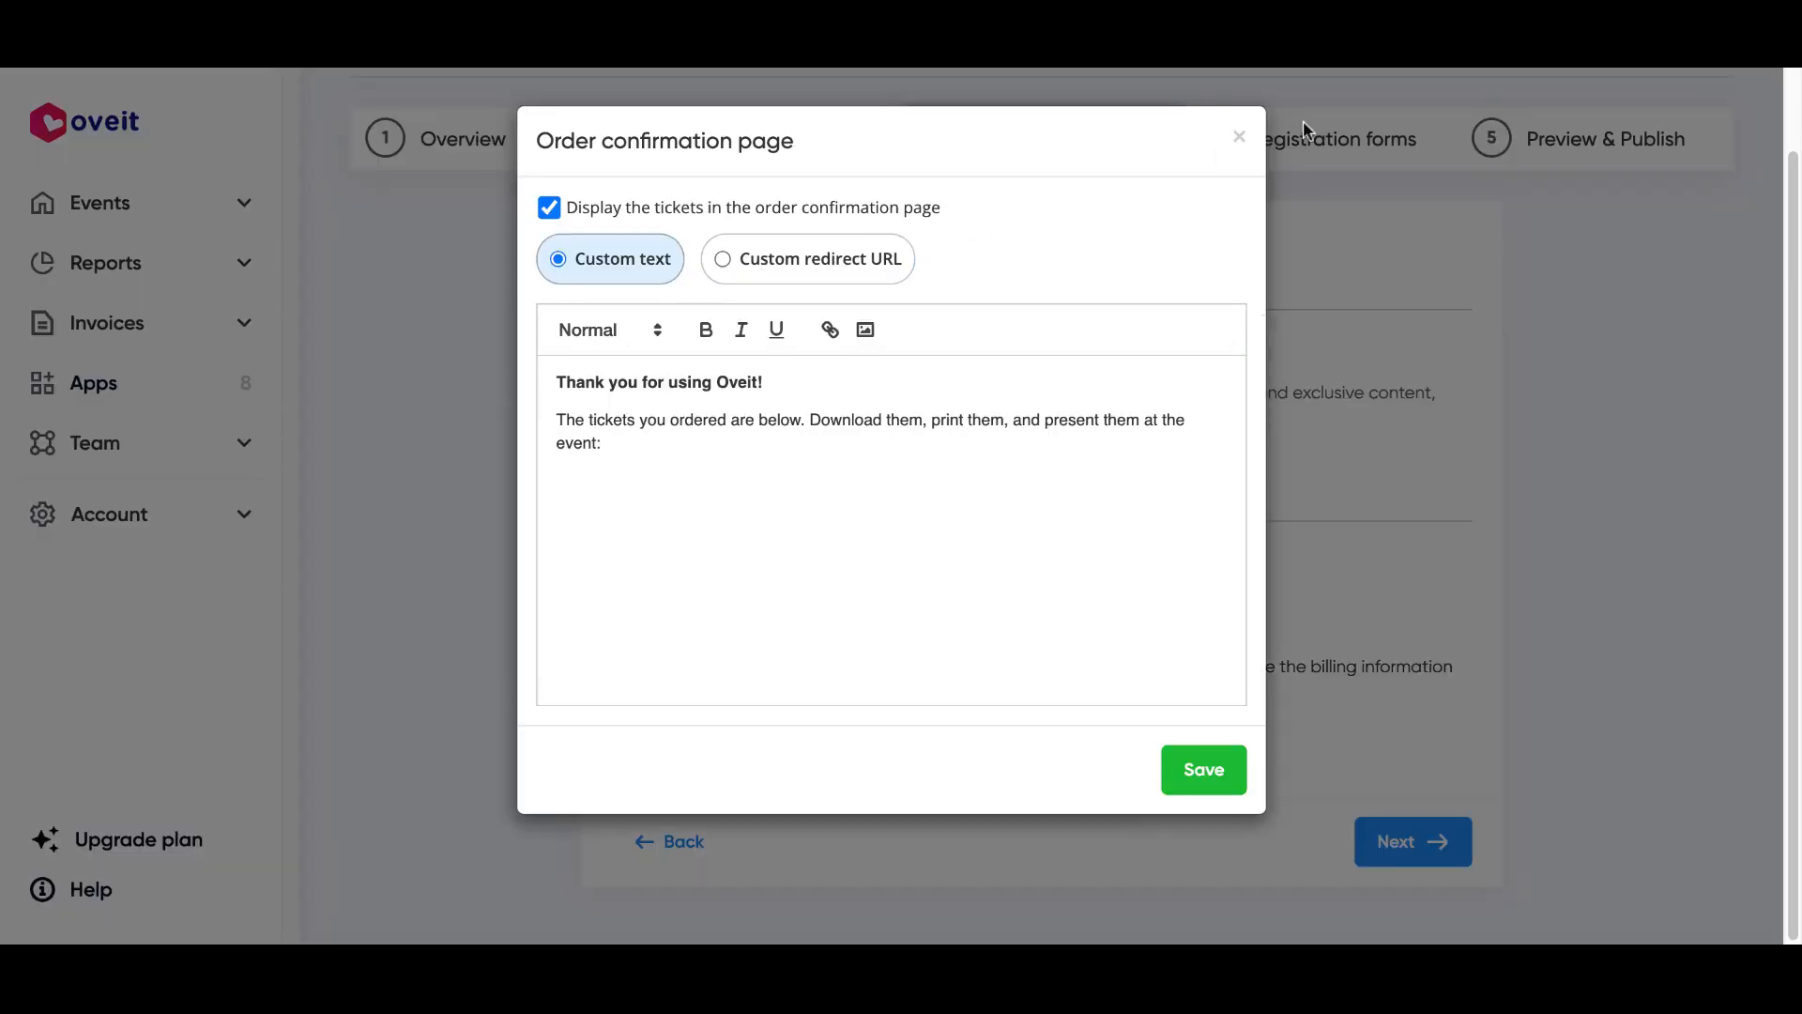
click(1240, 137)
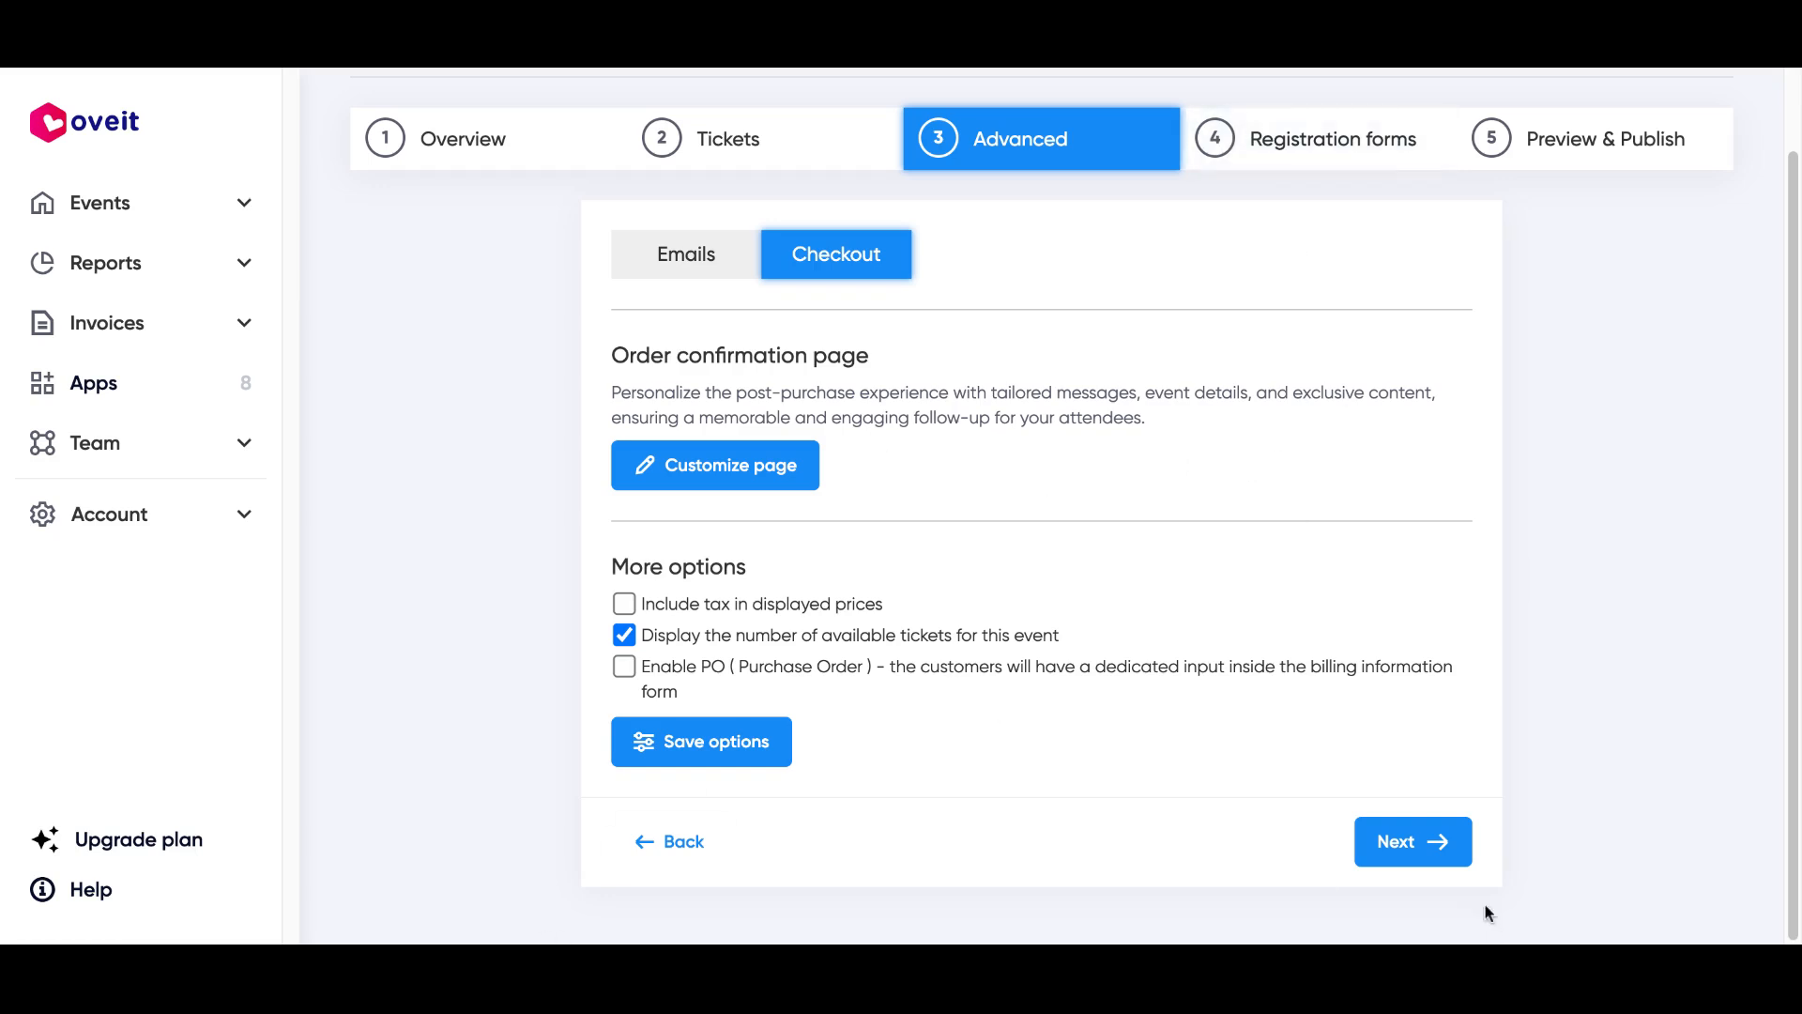
Proceed to the registration forms and add two text fields named "Name" and "Company"
click(1428, 841)
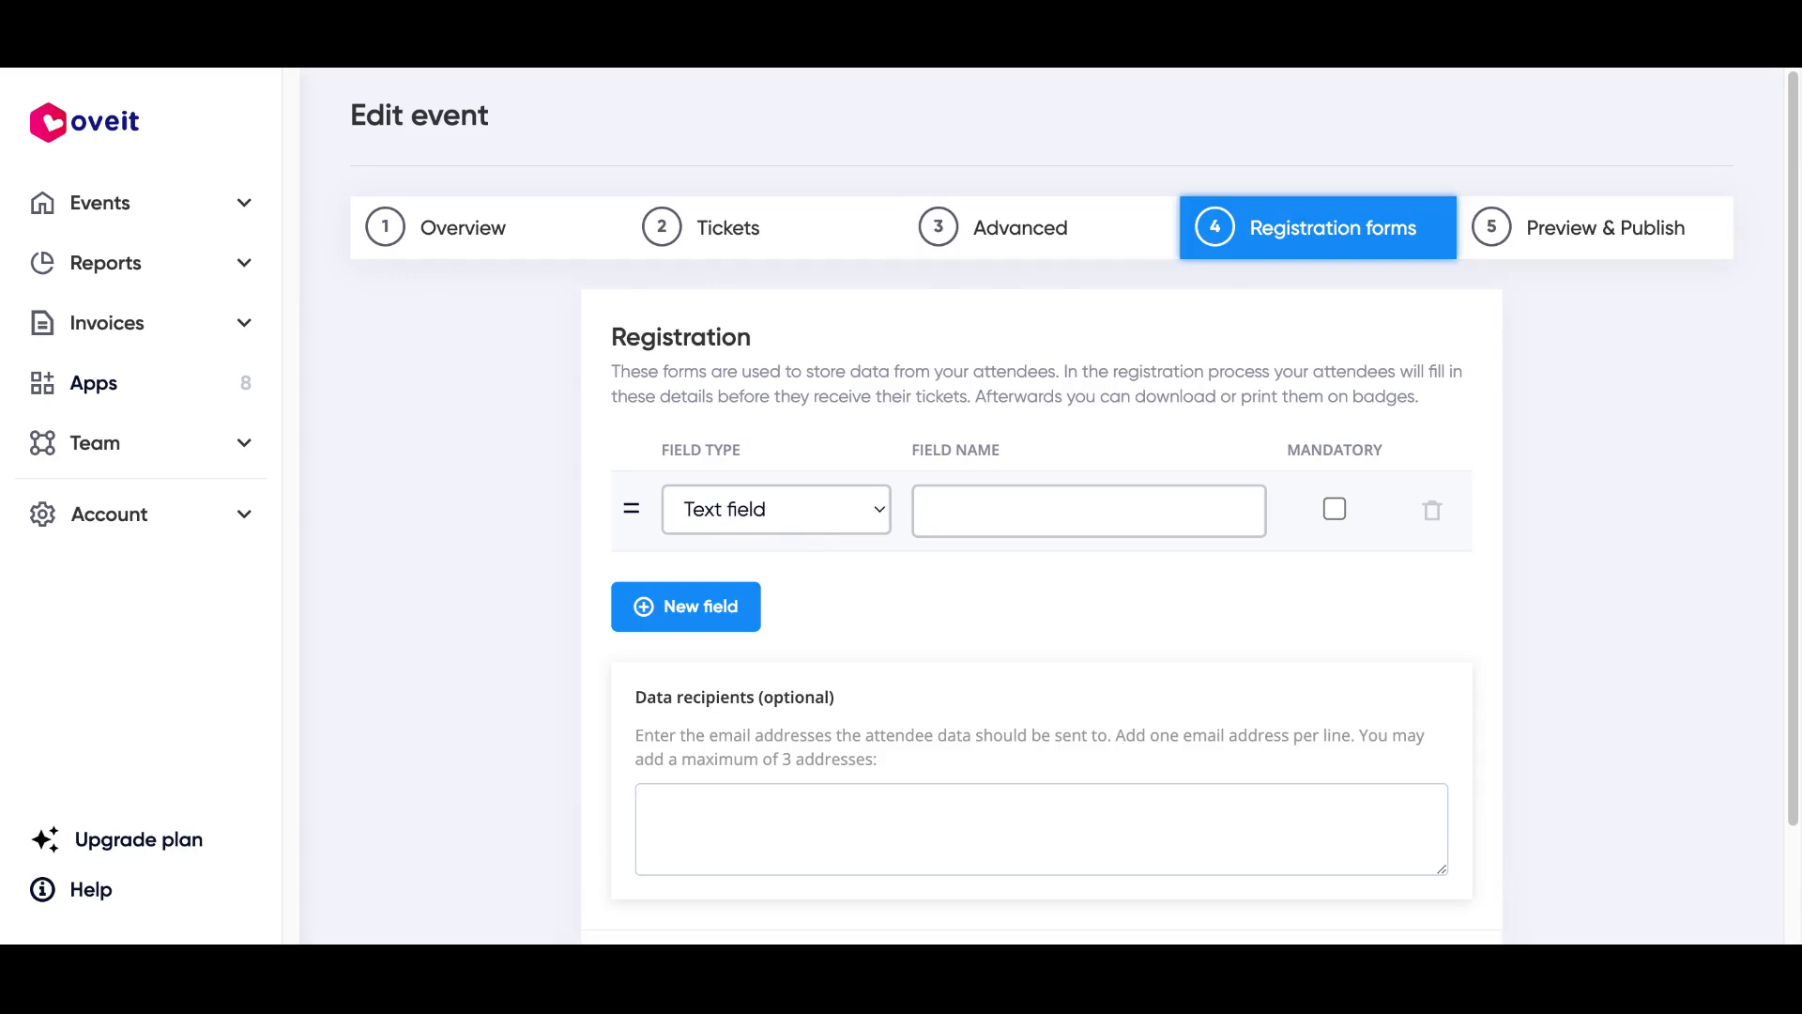
text(Name)
key(Return)
text(Company)
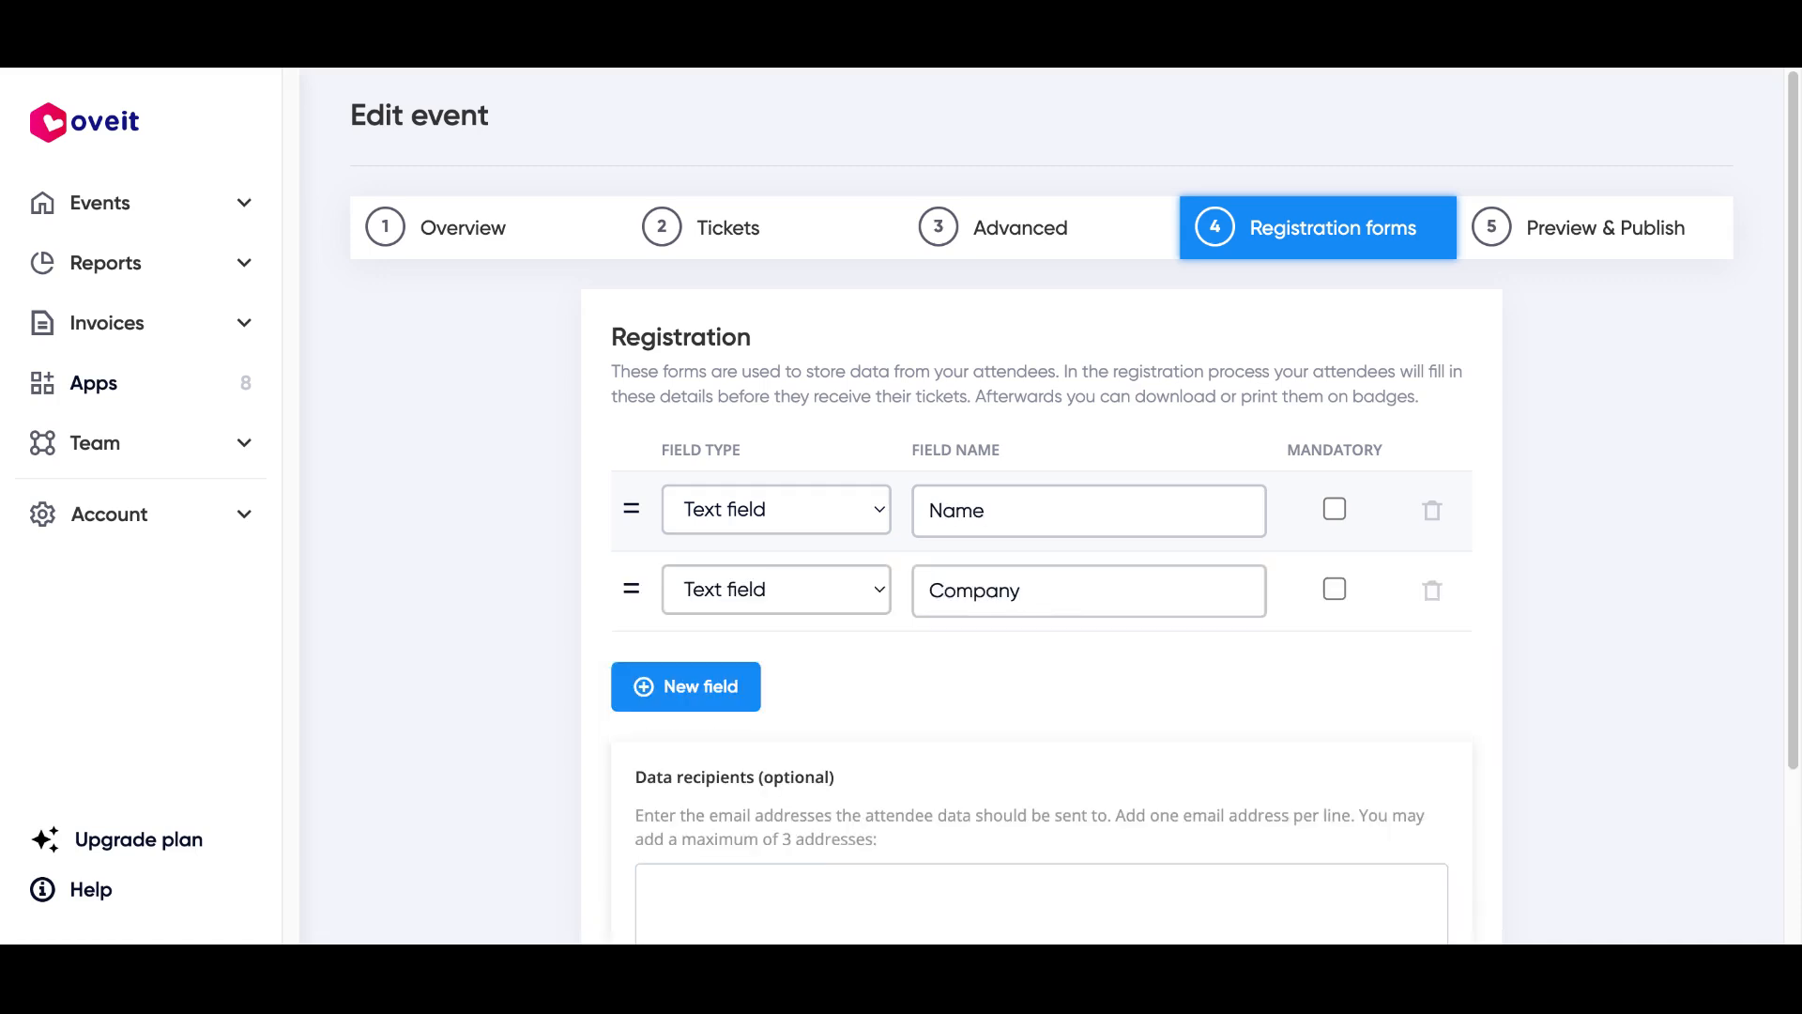
Add a third registration field named "Event interests" and make it a dropdown list
click(642, 679)
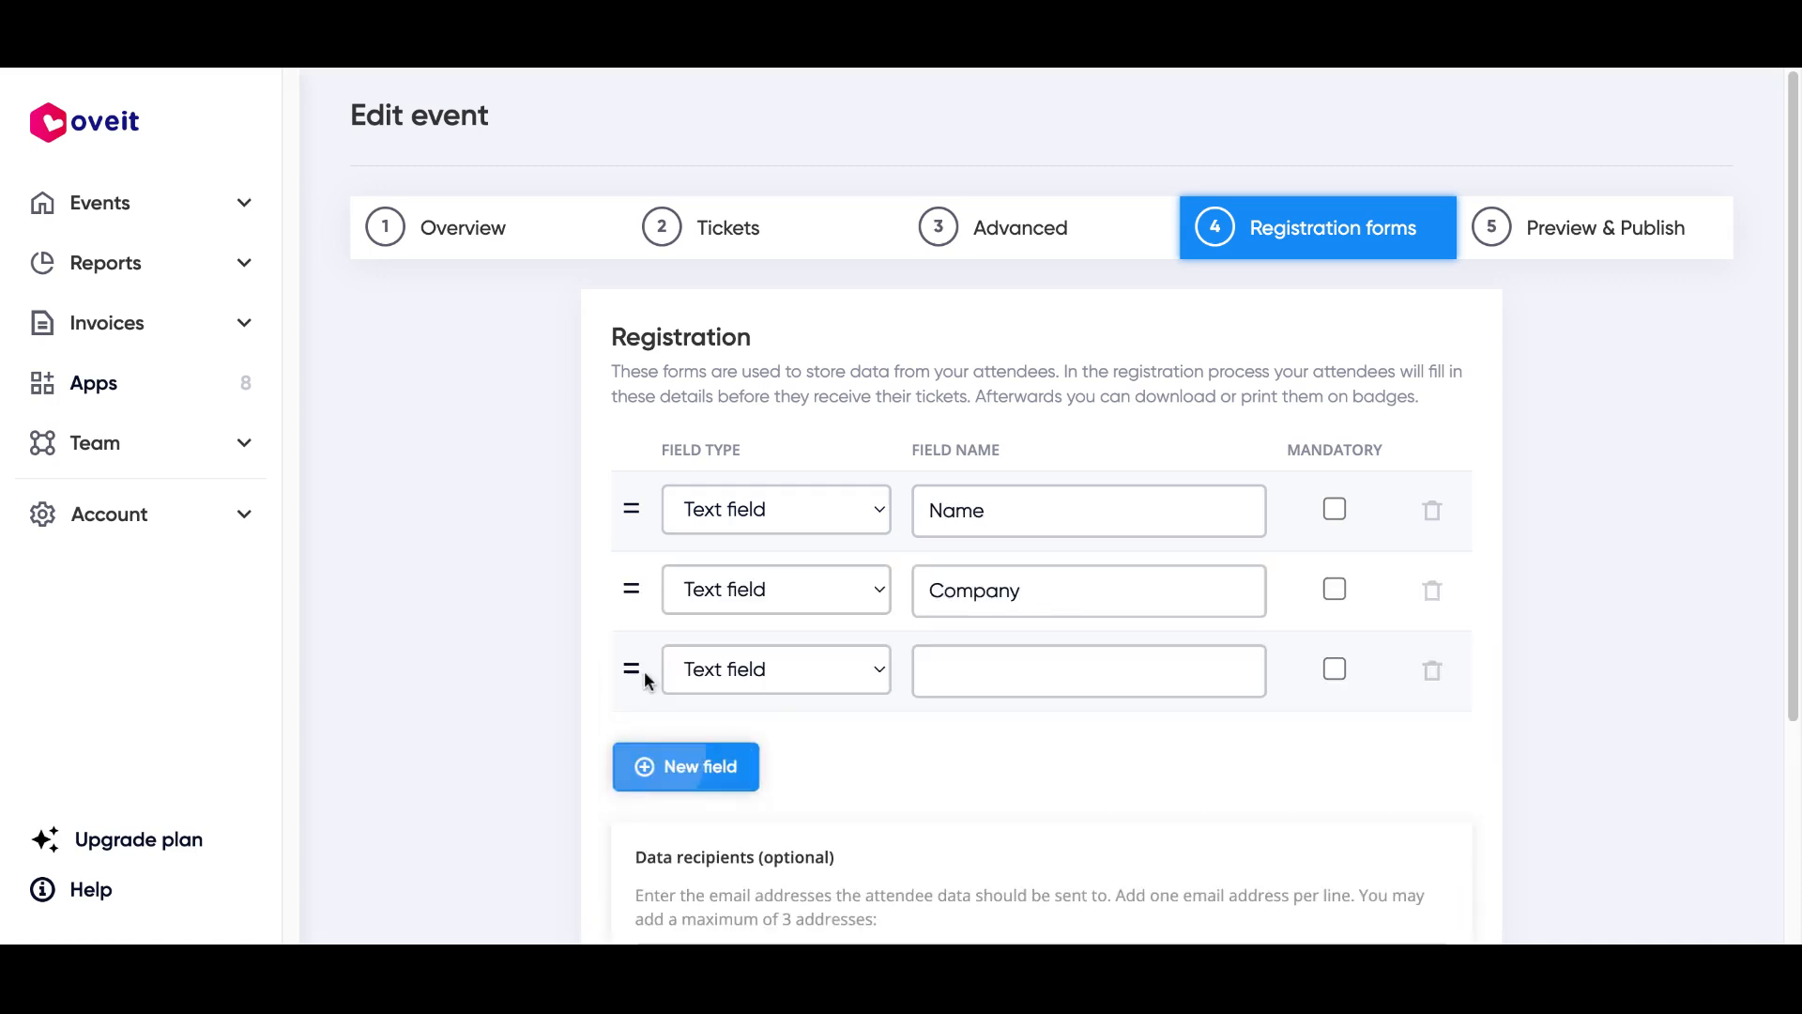
click(1048, 675)
text(Eve)
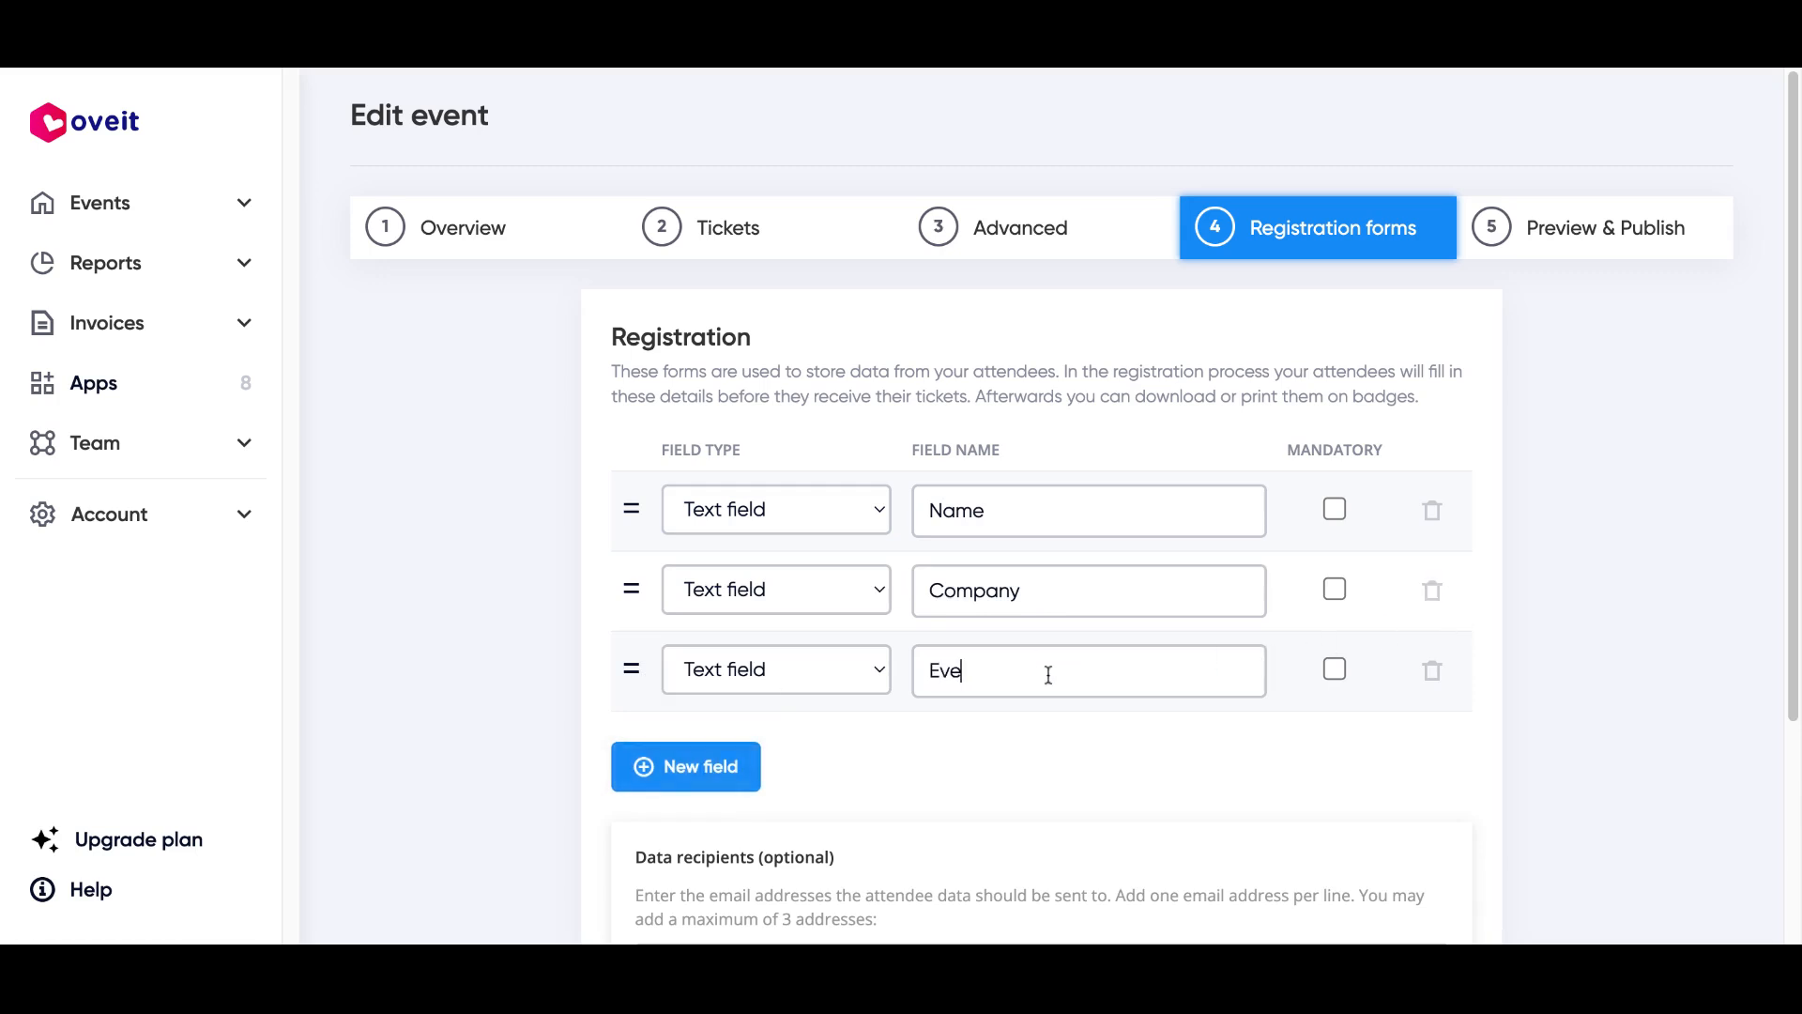
text(nt interests)
click(772, 672)
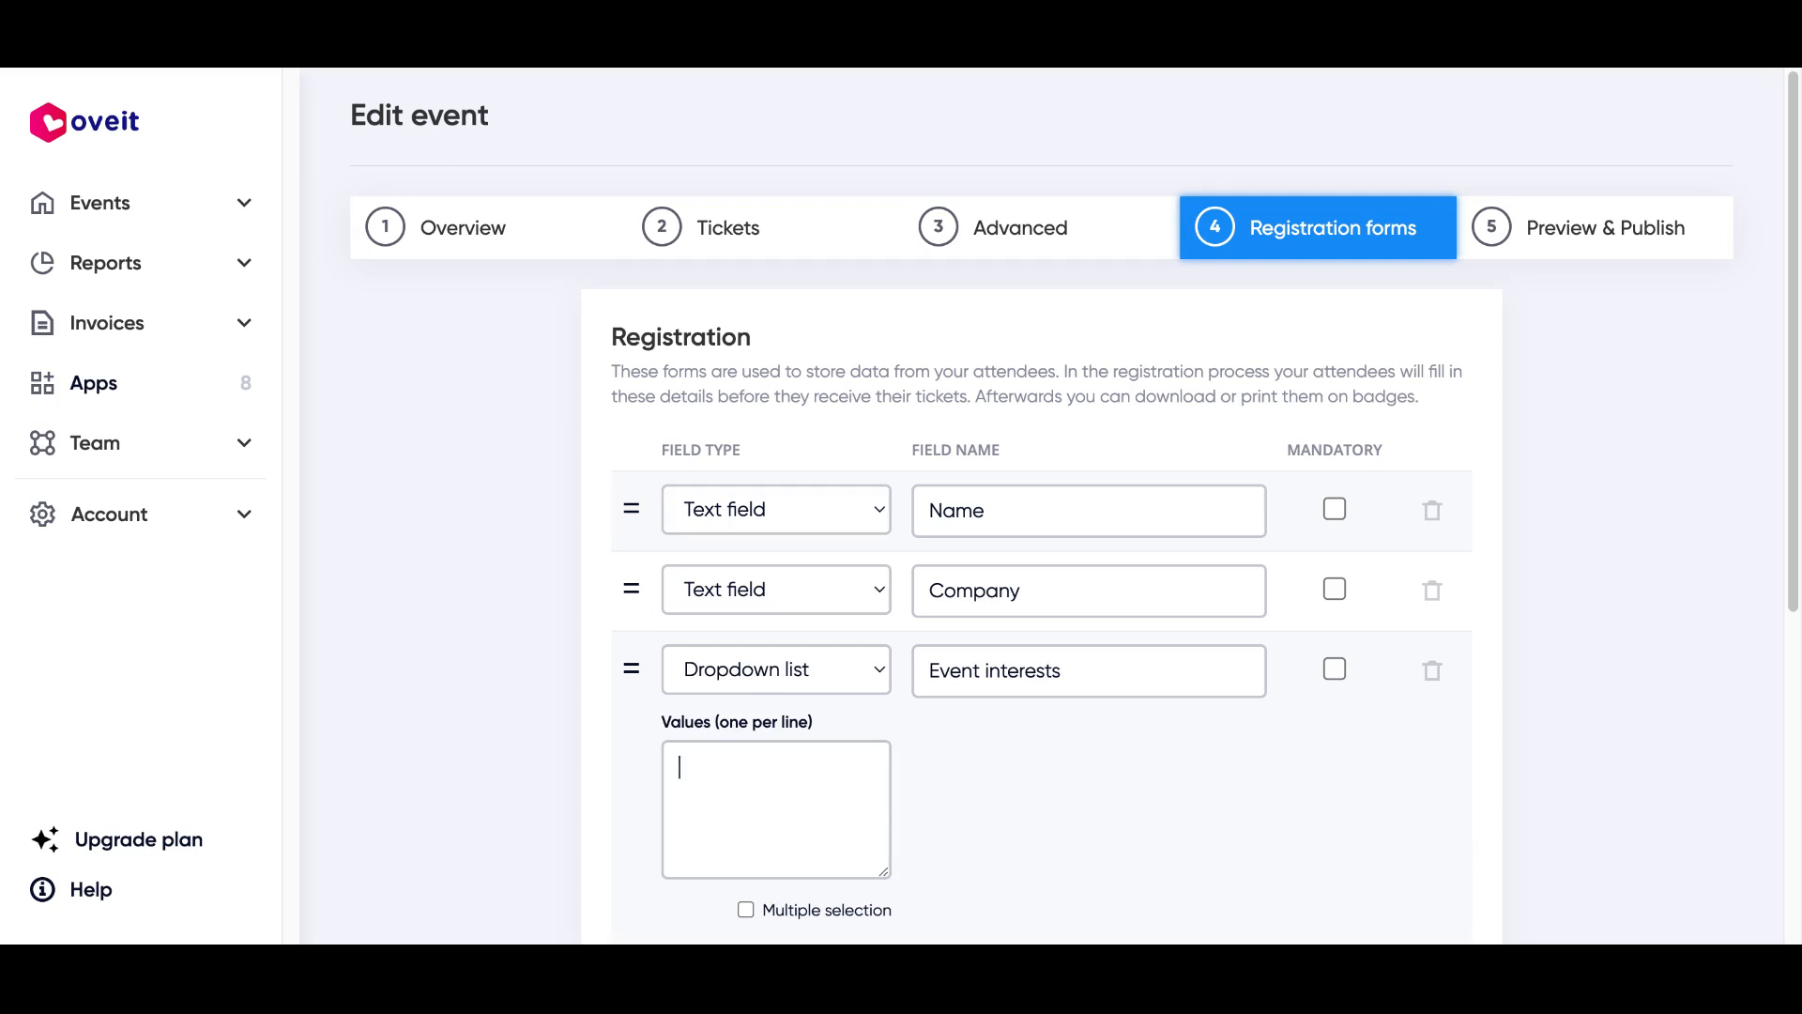
Enter "Networking", "Having fun" and "Learning new stuff" as the values of the Event interests dropdown
text(Networking)
key(Return)
text(Having )
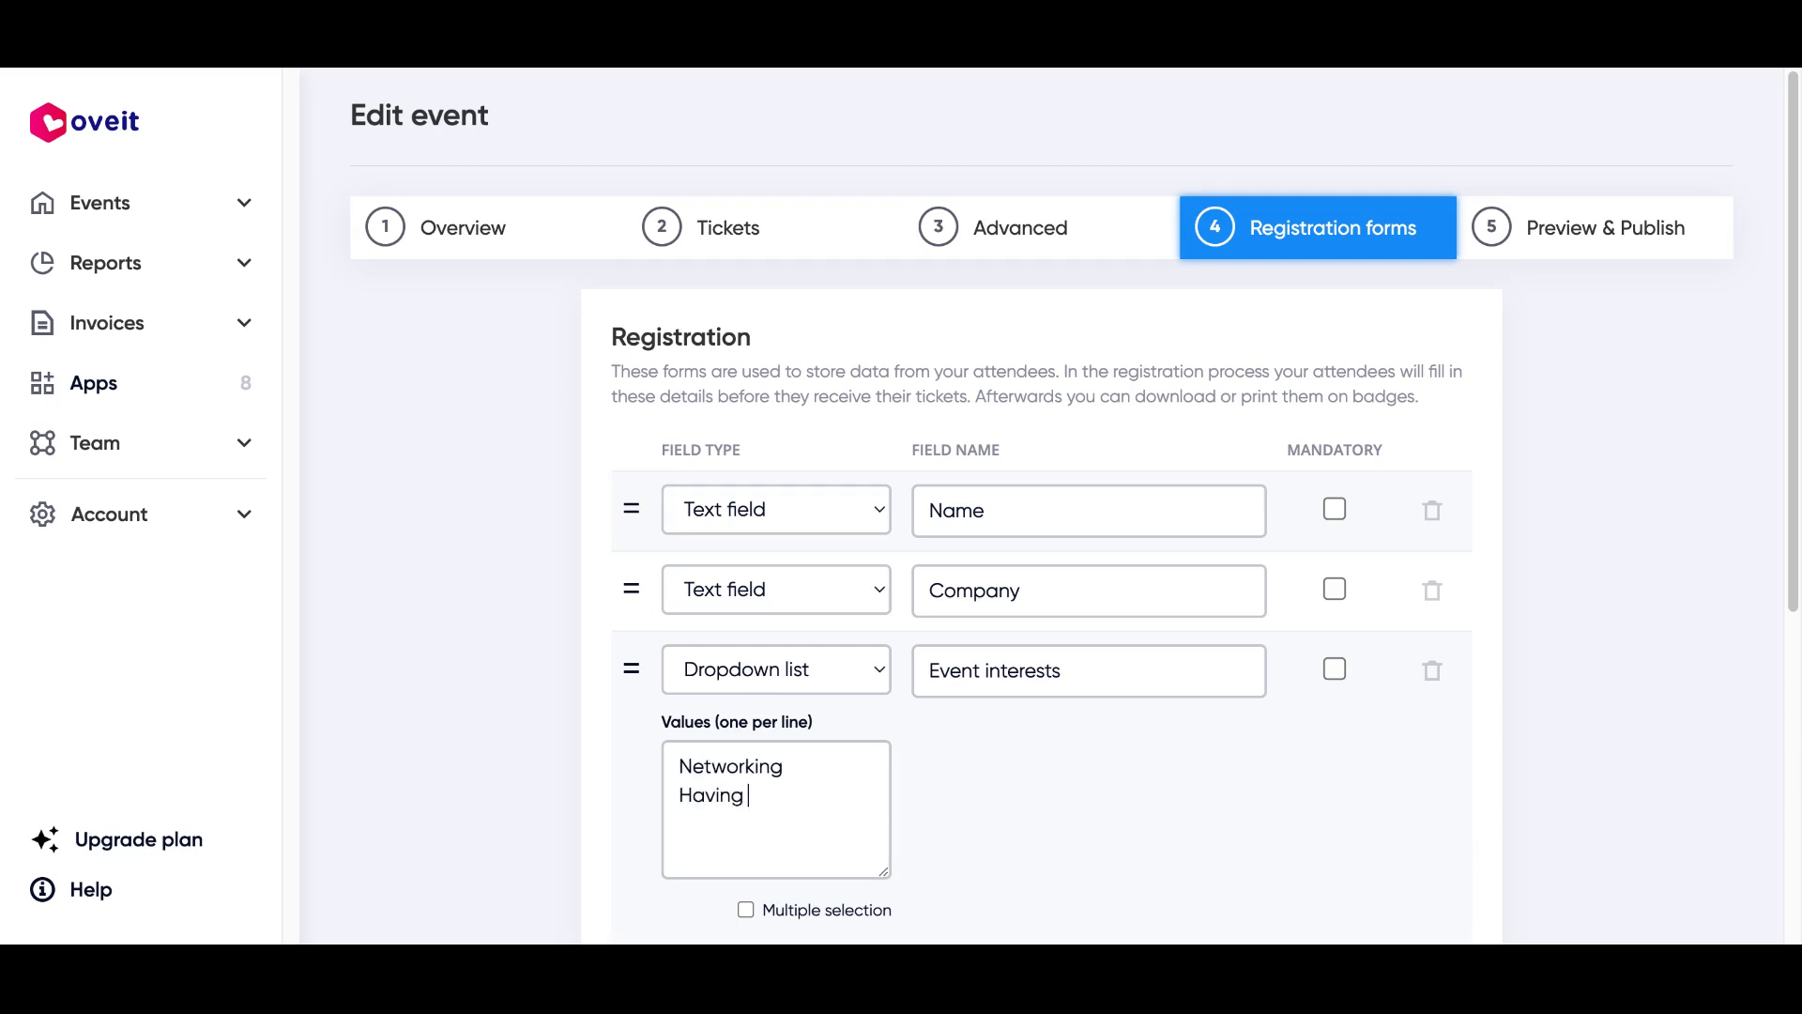
text(fun )
text(Learning ne)
text(w stuff)
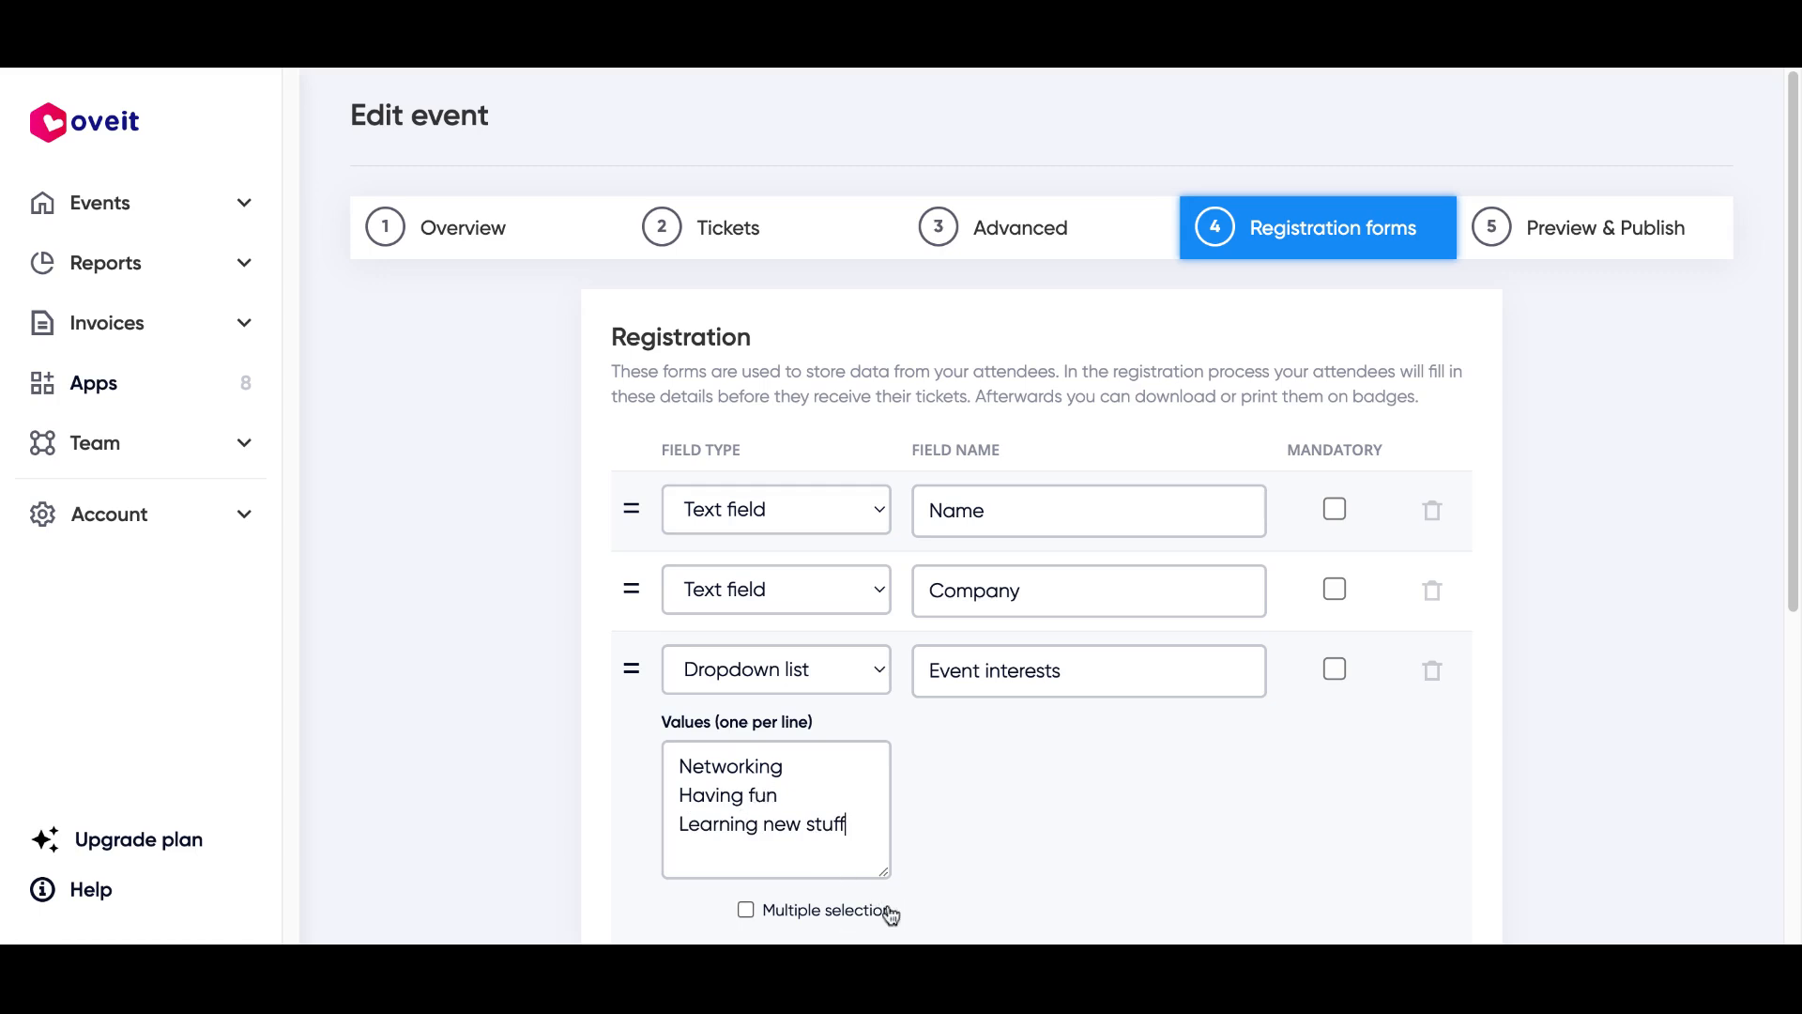
Make the Name and Company fields mandatory and proceed to the event's preview
scroll(1076, 737, down, 1)
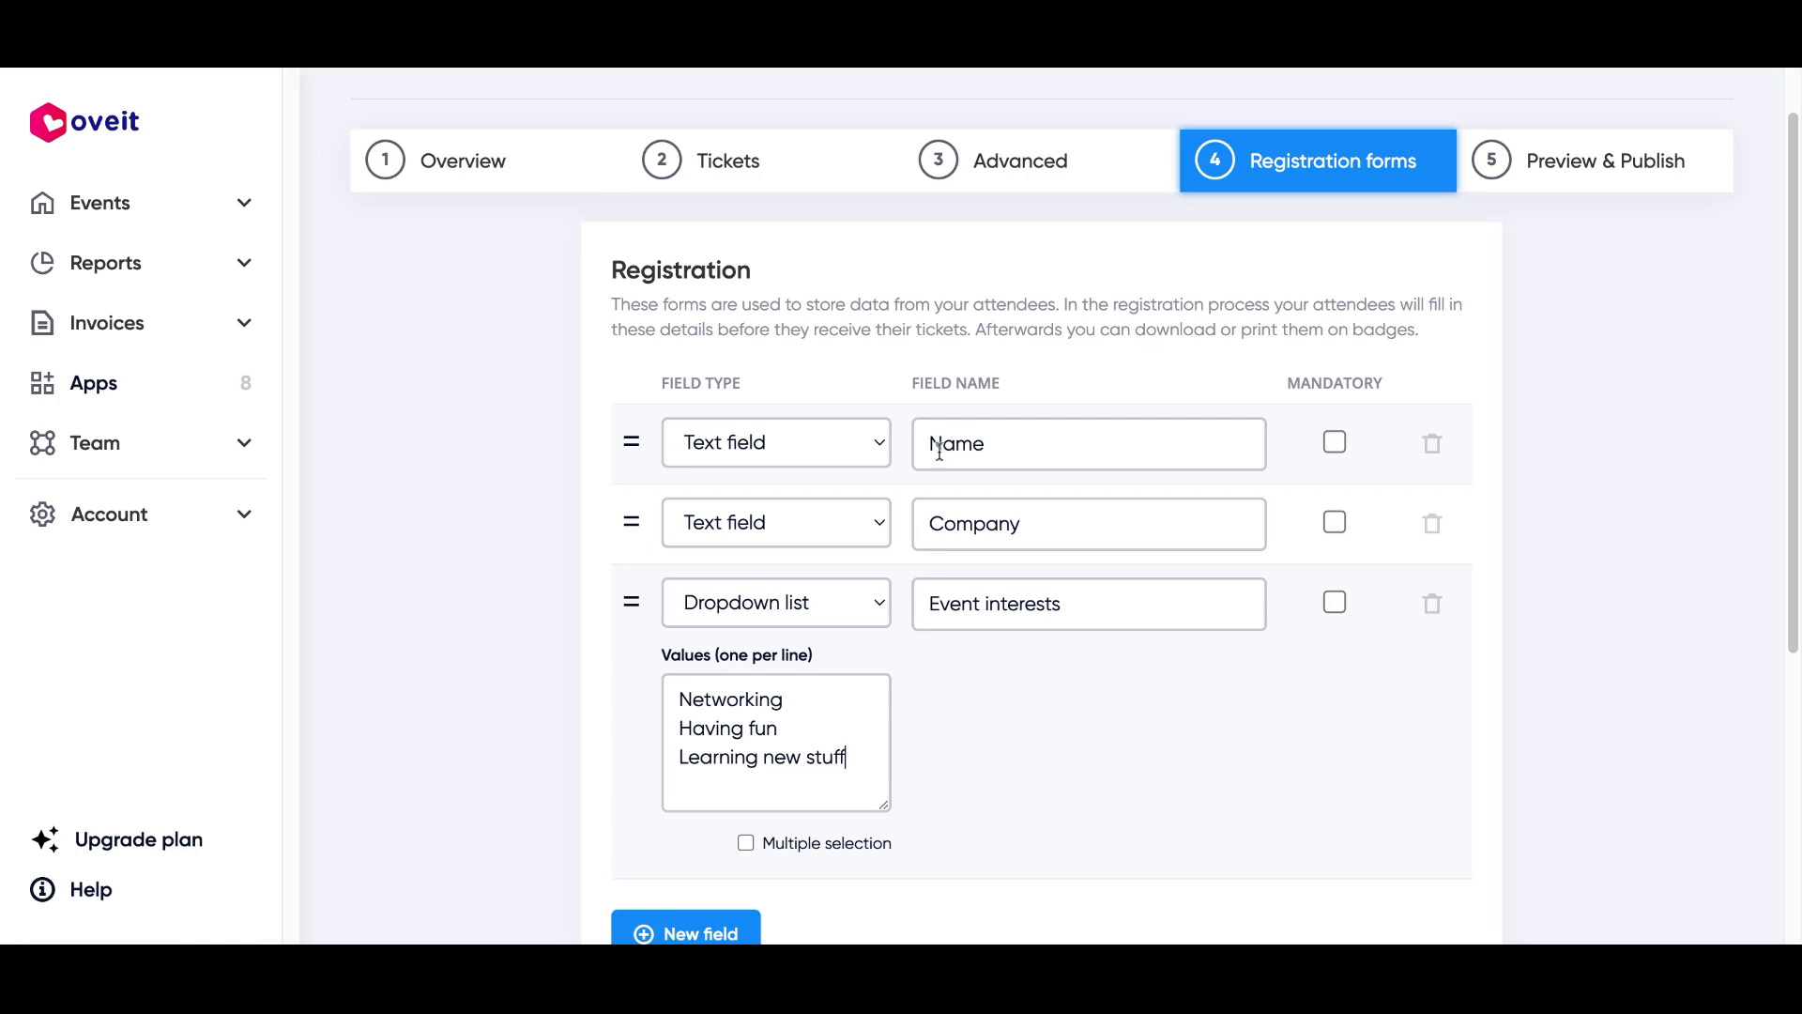
click(1335, 442)
click(1336, 524)
scroll(1329, 560, down, 5)
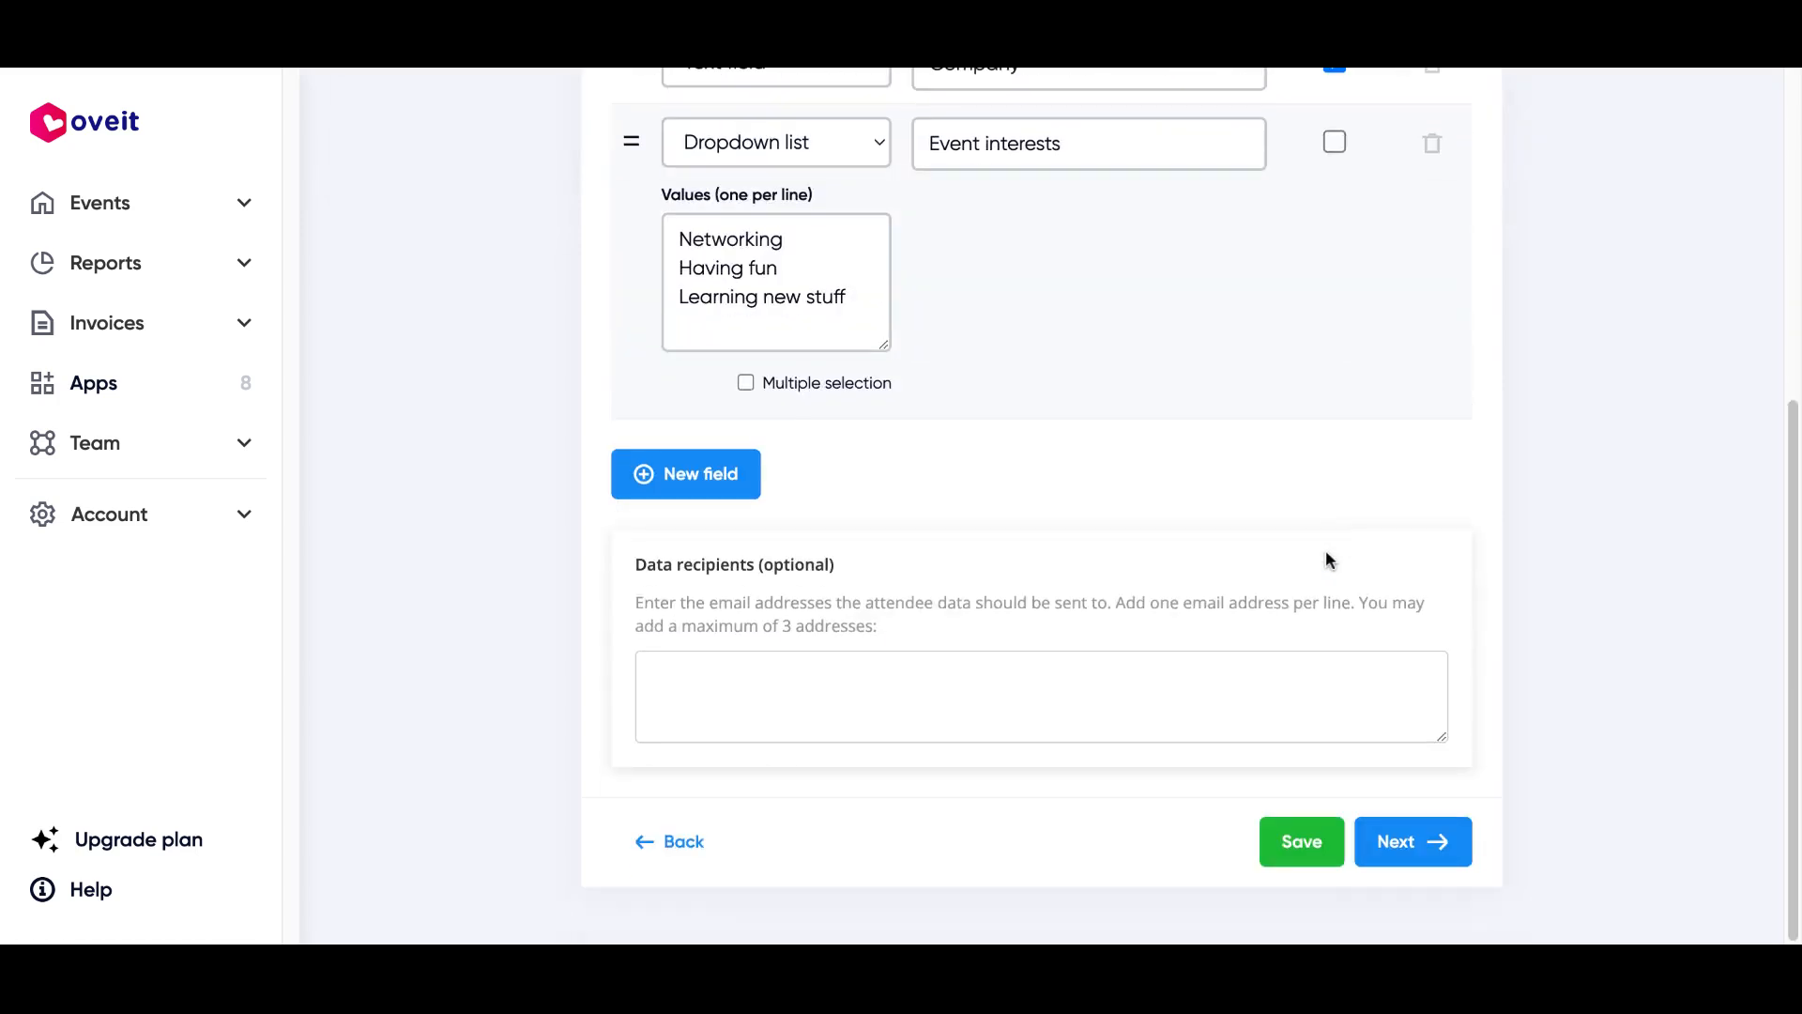
click(1439, 844)
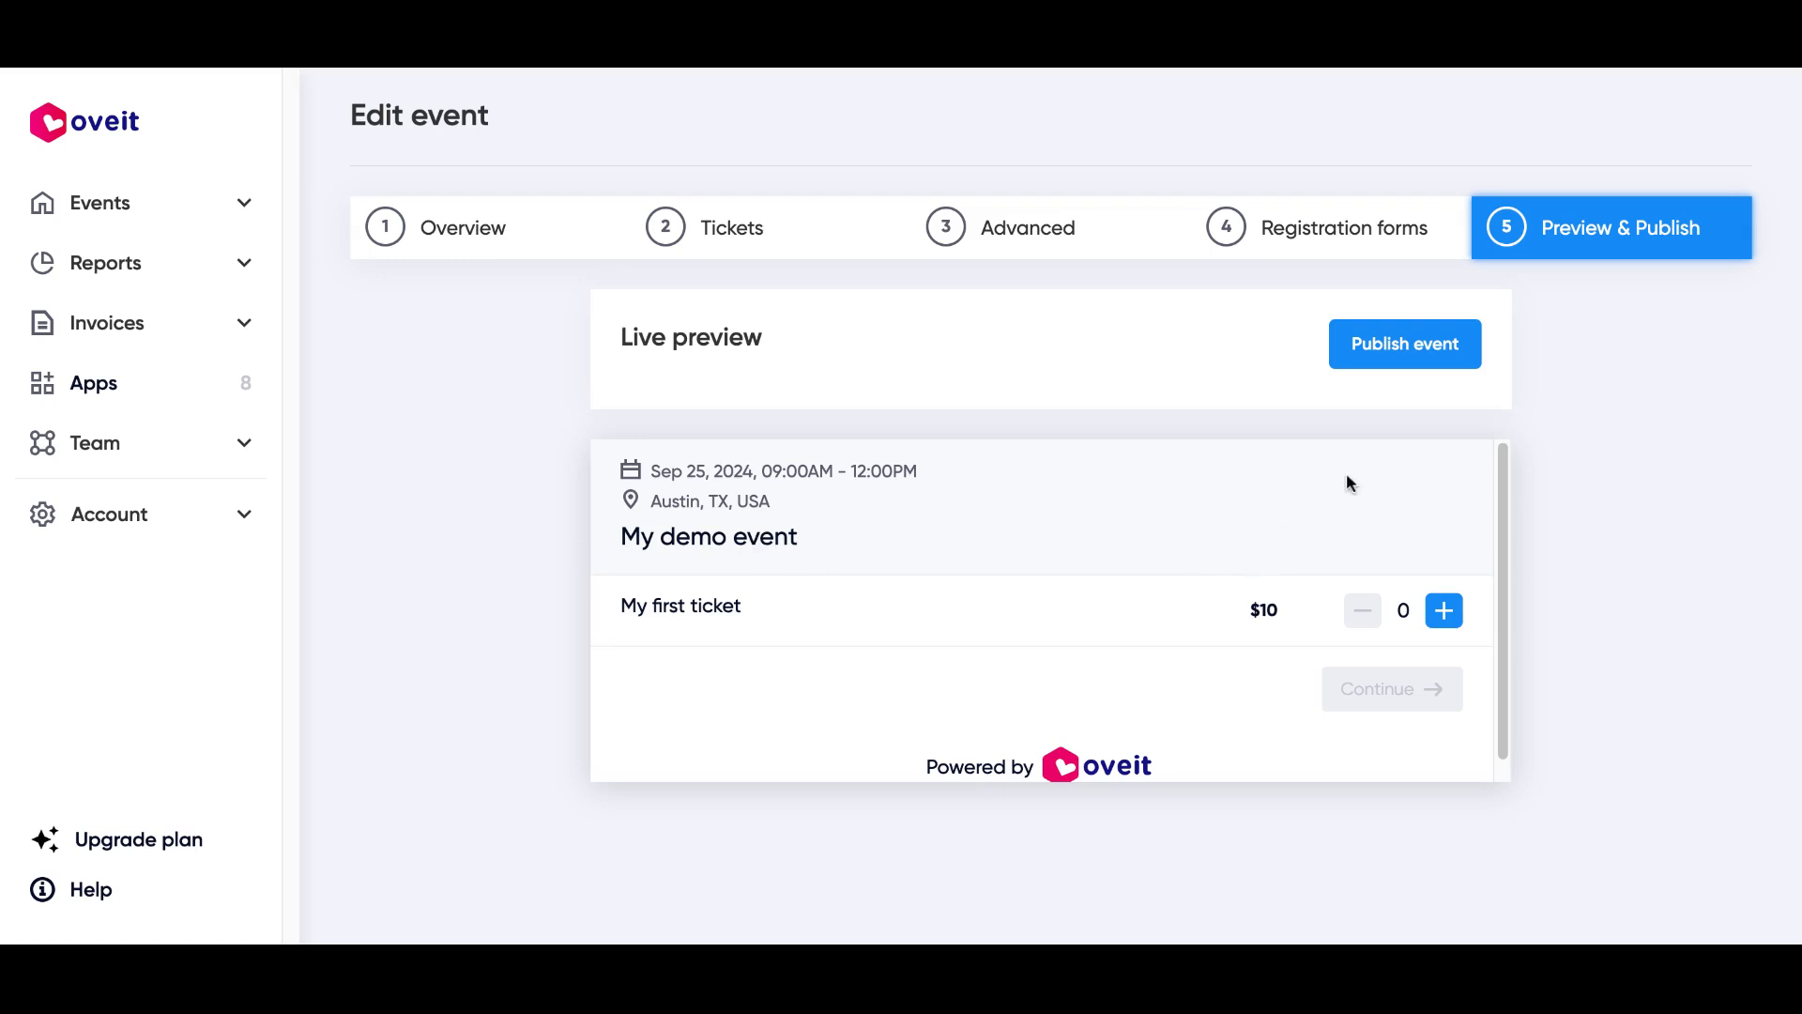
Publish the event and view its sharing link and embed options
click(1390, 354)
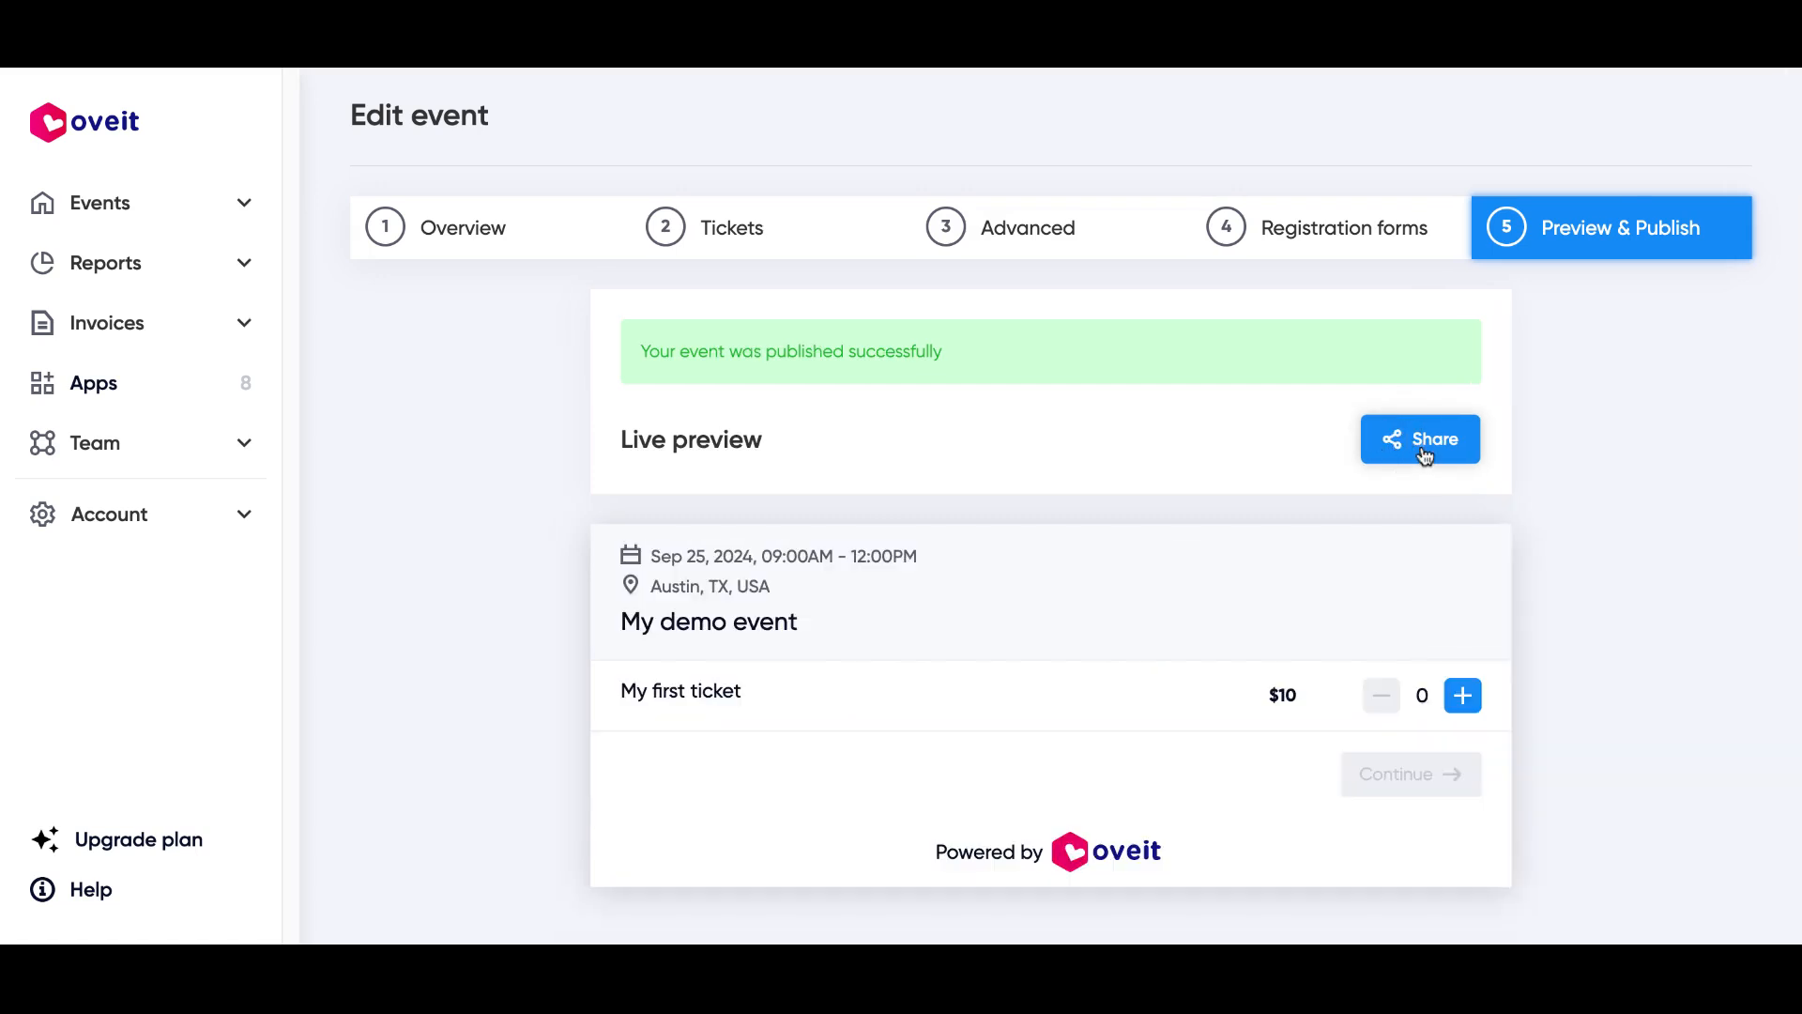
click(1422, 441)
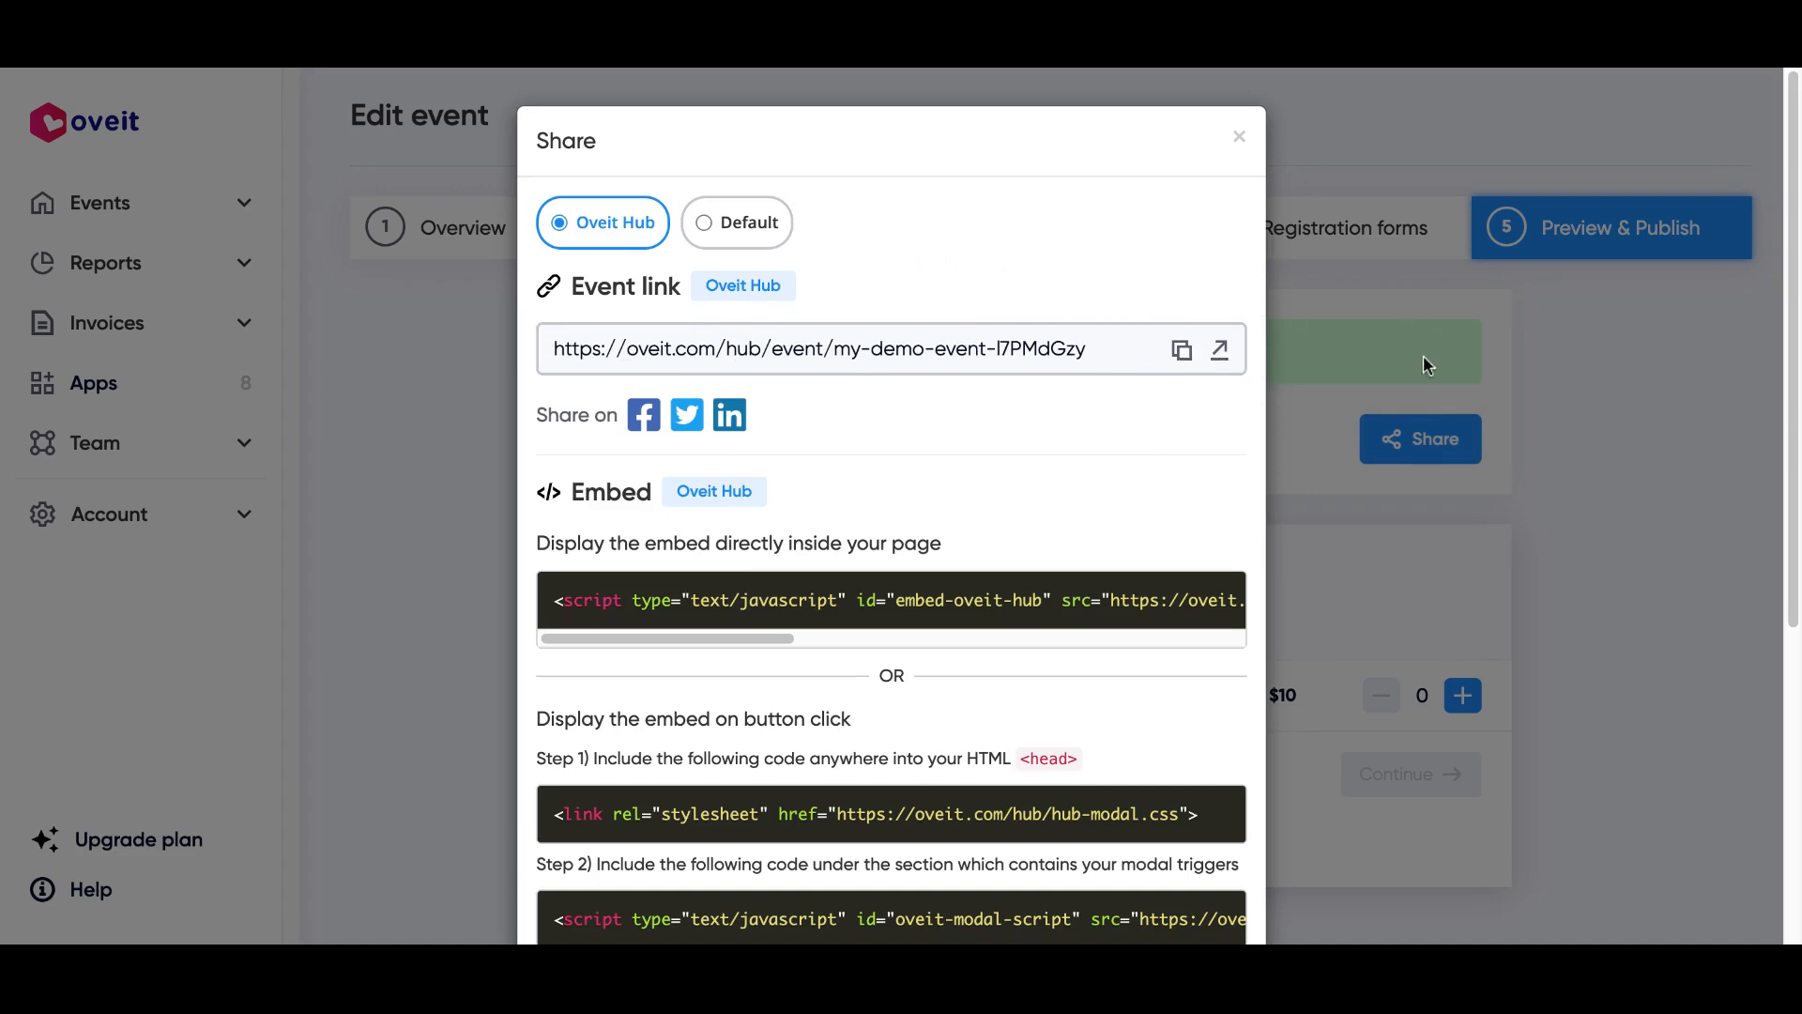
click(1239, 140)
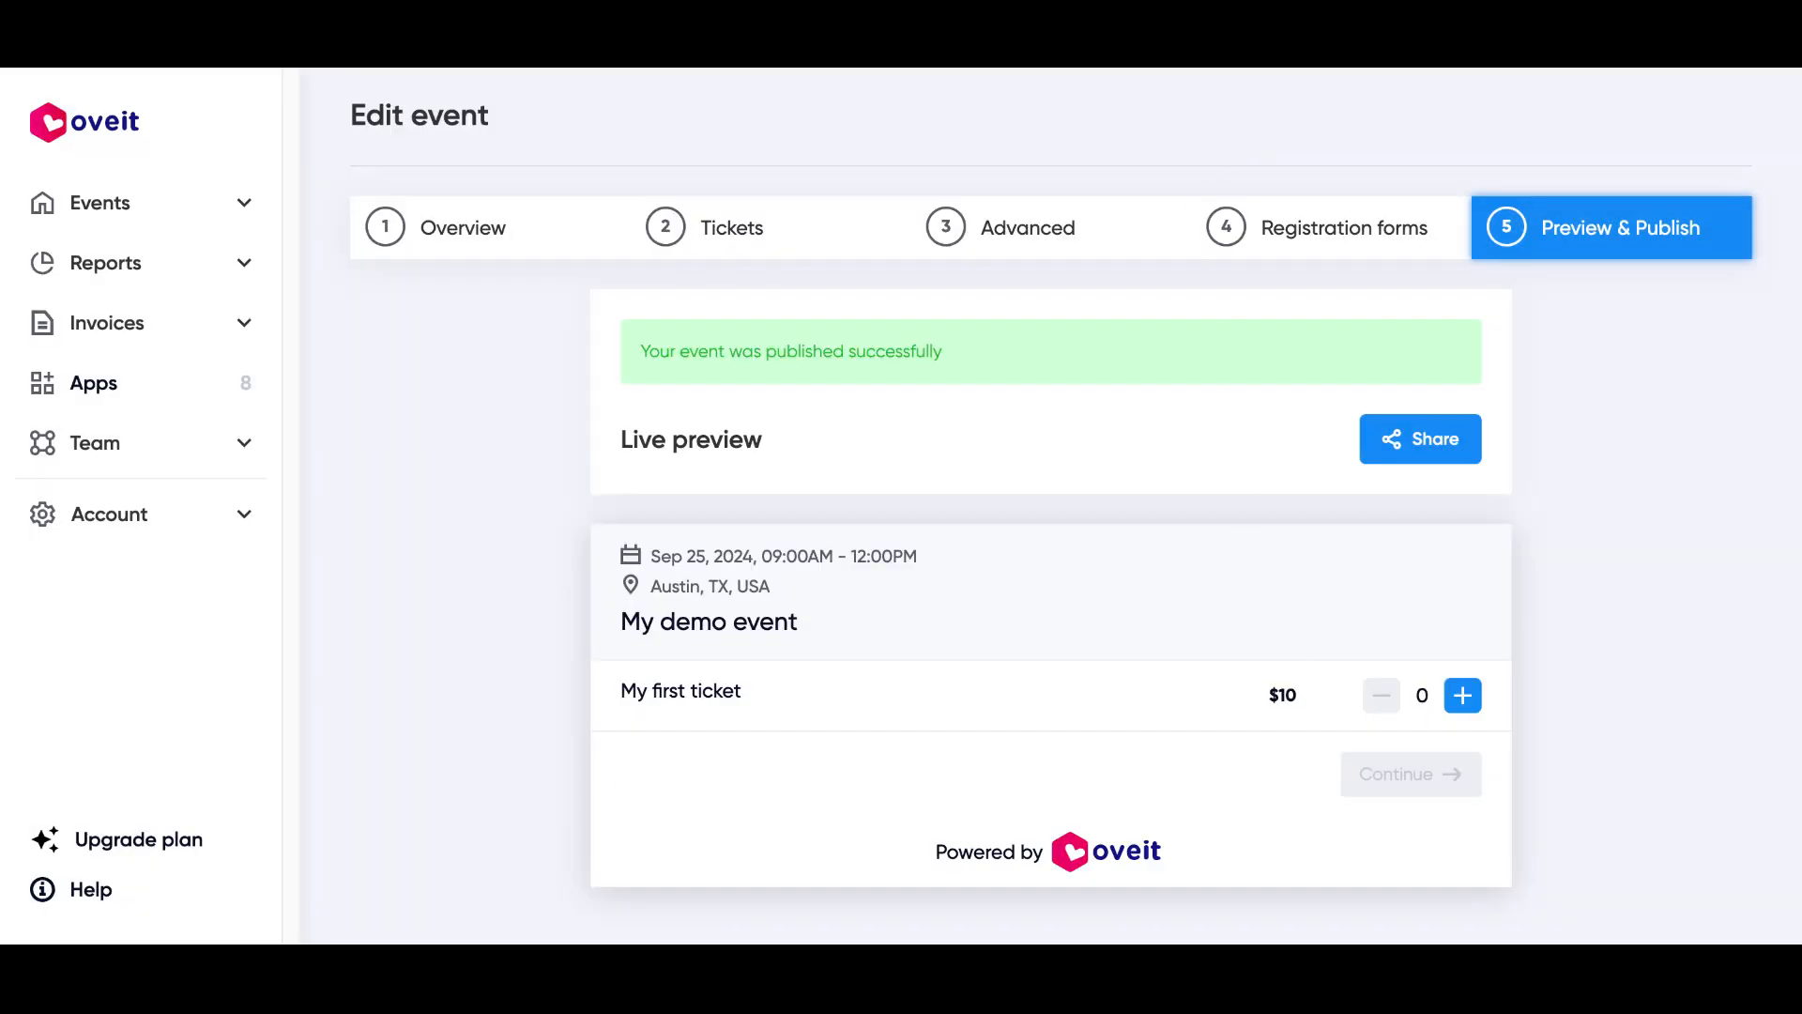